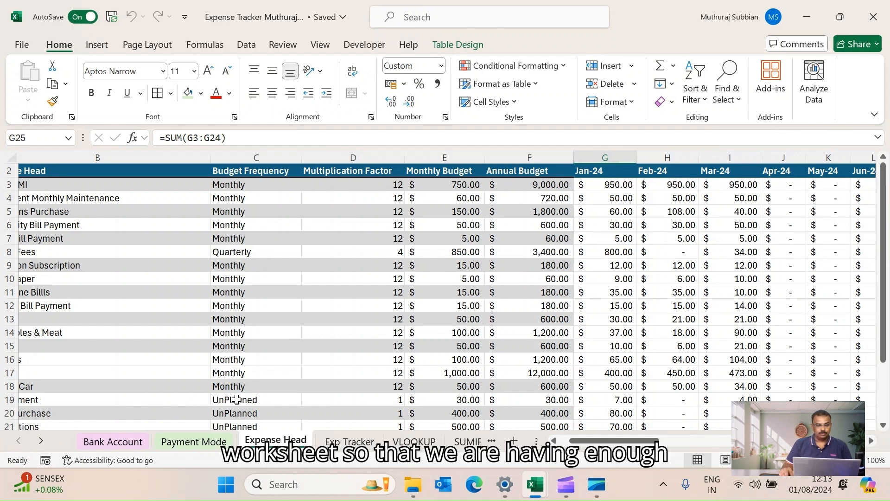
Unhide row 2 on the Payment Mode sheet and inspect the year-month formula in G2.
{"action": "left_click", "coordinate": [197, 443]}
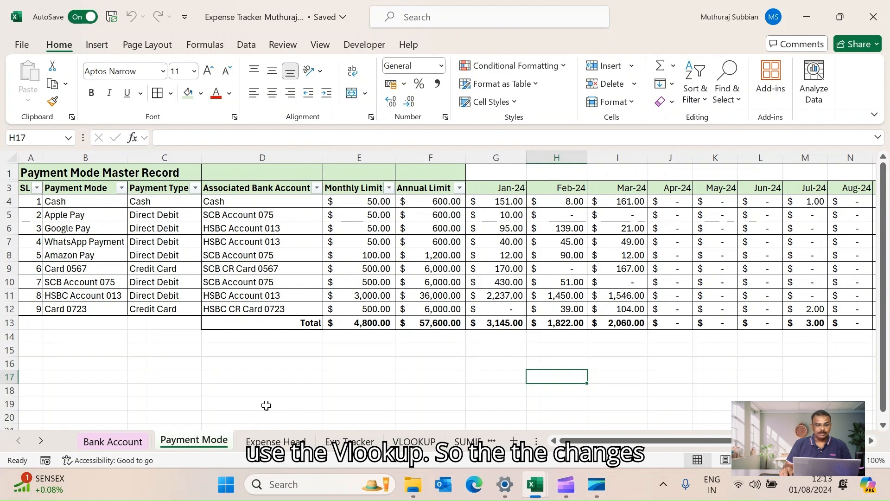
{"action": "left_click_drag", "start_coordinate": [6, 173], "coordinate": [9, 188]}
{"action": "right_click", "coordinate": [9, 176]}
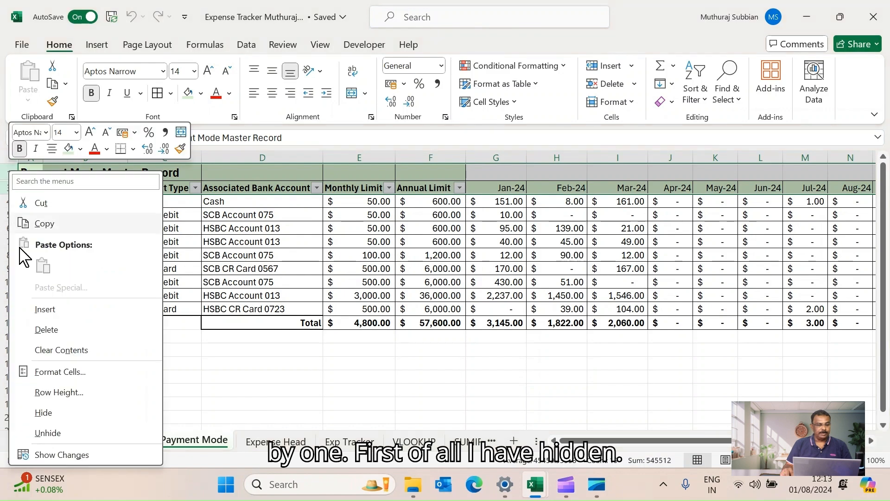
{"action": "left_click", "coordinate": [50, 433]}
{"action": "left_click", "coordinate": [503, 189]}
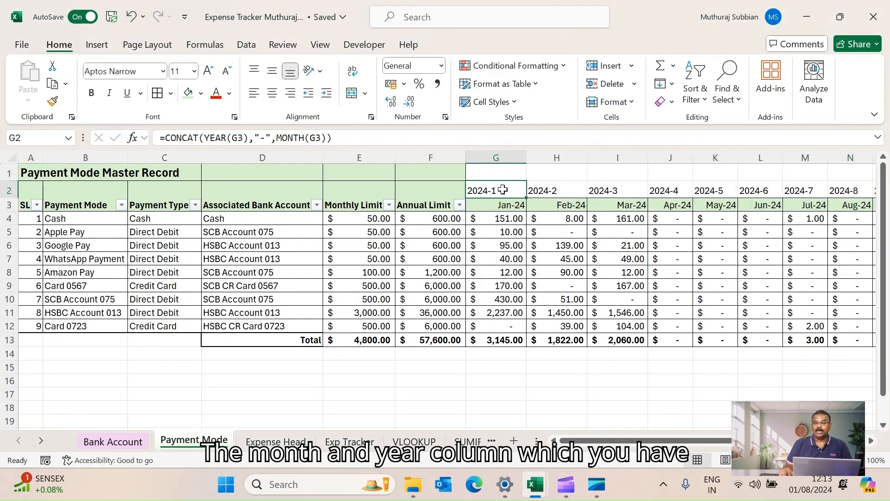
Hide row 2 on the Payment Mode sheet again.
{"action": "left_click", "coordinate": [8, 190]}
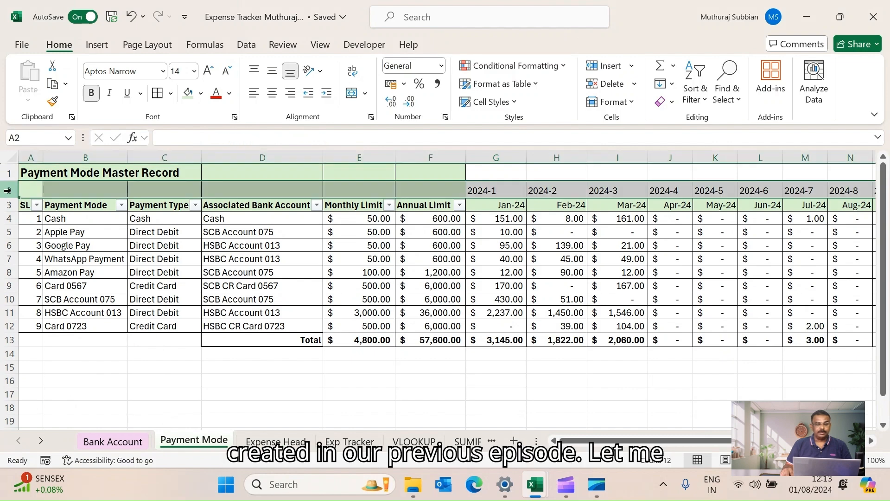
{"action": "right_click", "coordinate": [7, 190]}
{"action": "left_click", "coordinate": [65, 413]}
Review the currency-formatted monthly amounts and the Total row formulas on the Payment Mode sheet.
{"action": "left_click", "coordinate": [276, 441]}
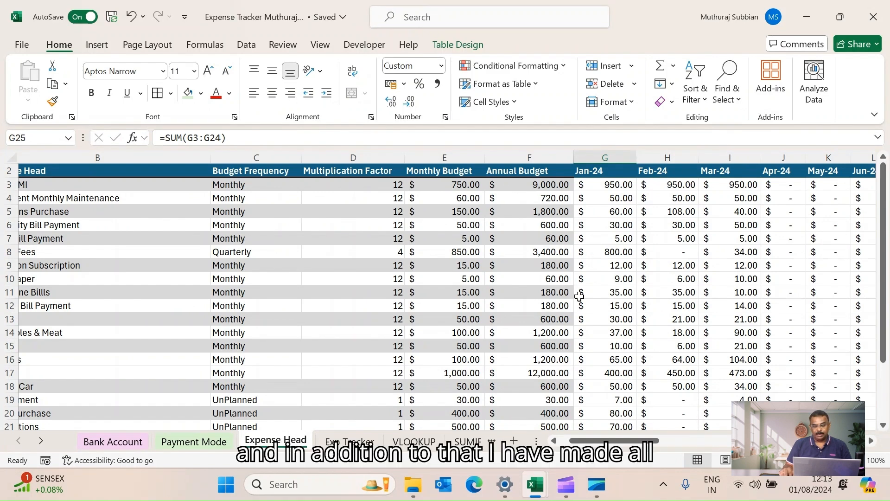
{"action": "left_click", "coordinate": [213, 442]}
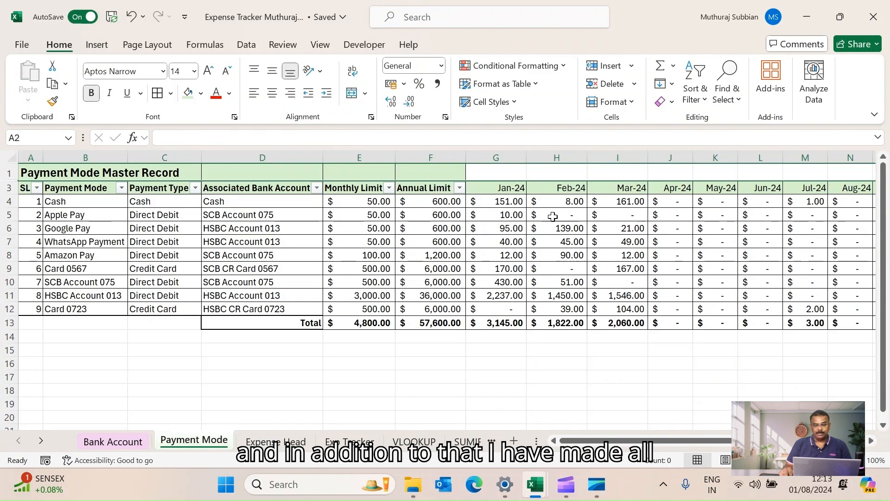
{"action": "left_click", "coordinate": [510, 202]}
{"action": "key", "text": "Down"}
{"action": "key", "text": "Down"}
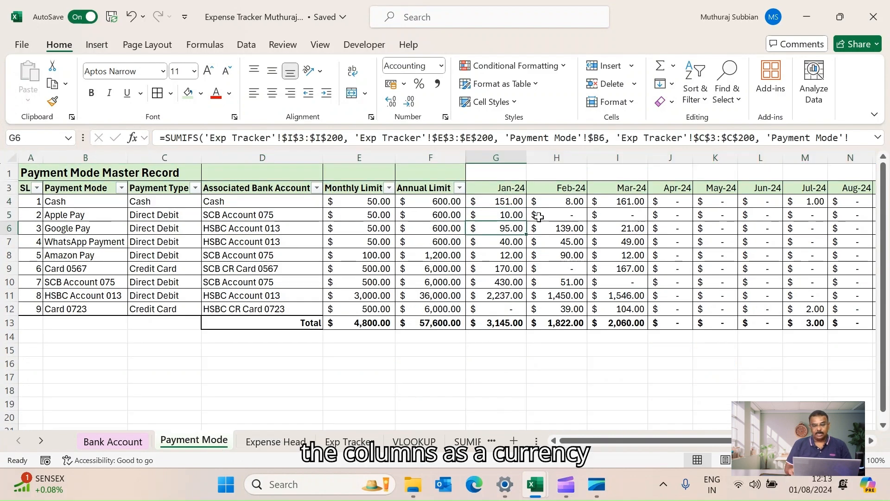
{"action": "key", "text": "Right"}
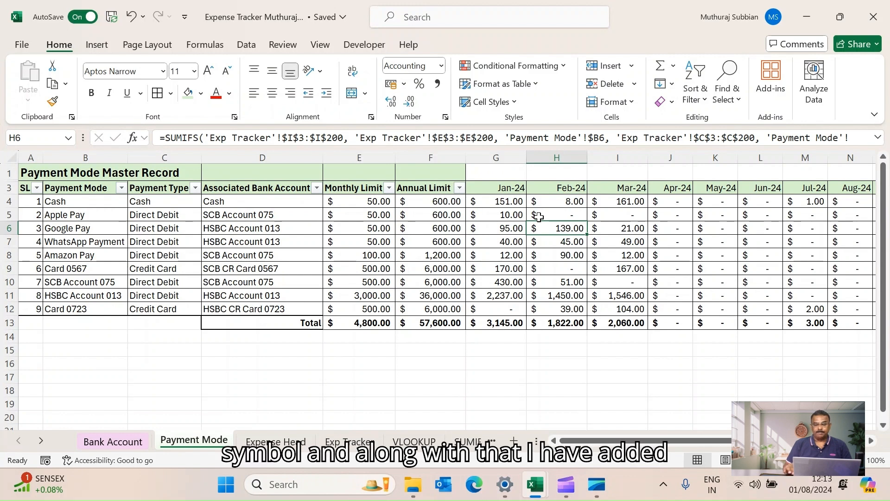
{"action": "left_click", "coordinate": [497, 322]}
{"action": "left_click", "coordinate": [576, 324]}
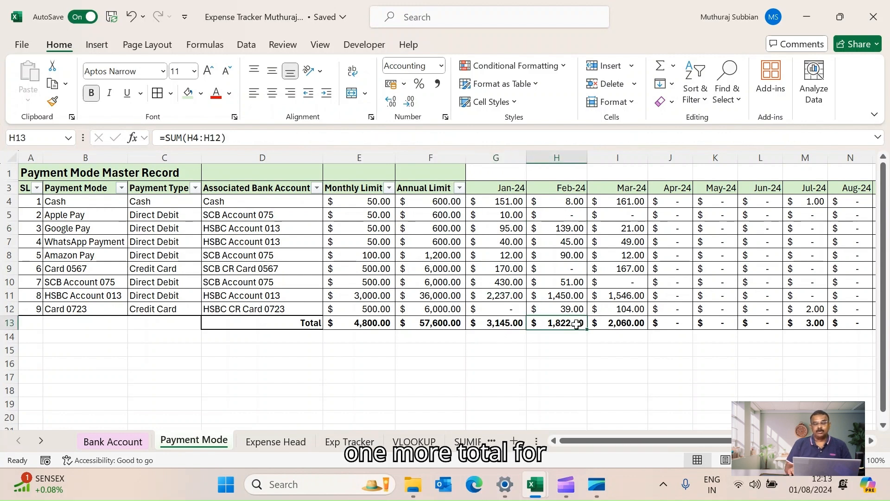
{"action": "key", "text": "Right"}
{"action": "key", "text": "Right"}
{"action": "key", "text": "Right"}
{"action": "key", "text": "Right"}
{"action": "key", "text": "Right"}
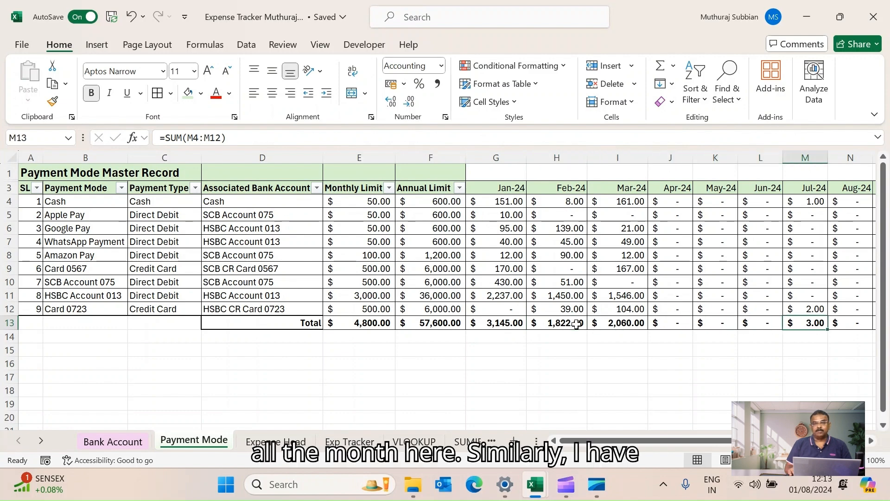
Make the totals in row 25 of the Expense Head sheet bold, from Monthly Budget across the month columns.
{"action": "left_click", "coordinate": [274, 441]}
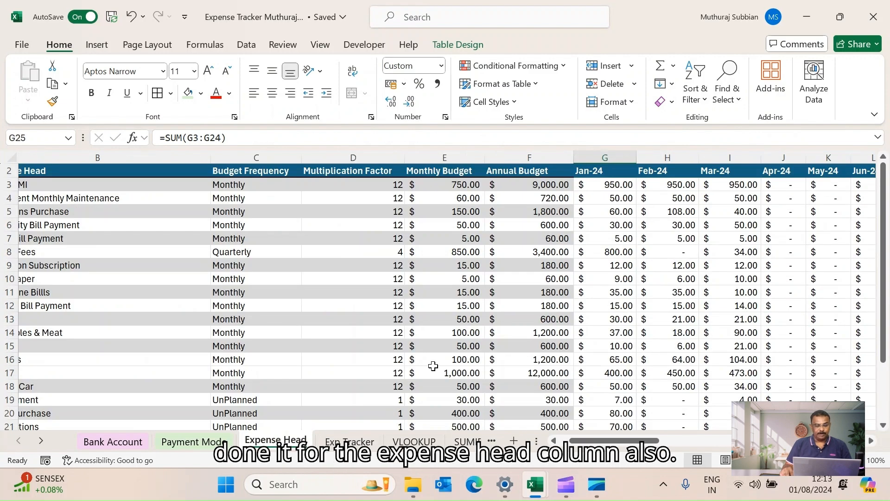
{"action": "scroll", "coordinate": [433, 366], "scroll_direction": "down", "scroll_amount": 2}
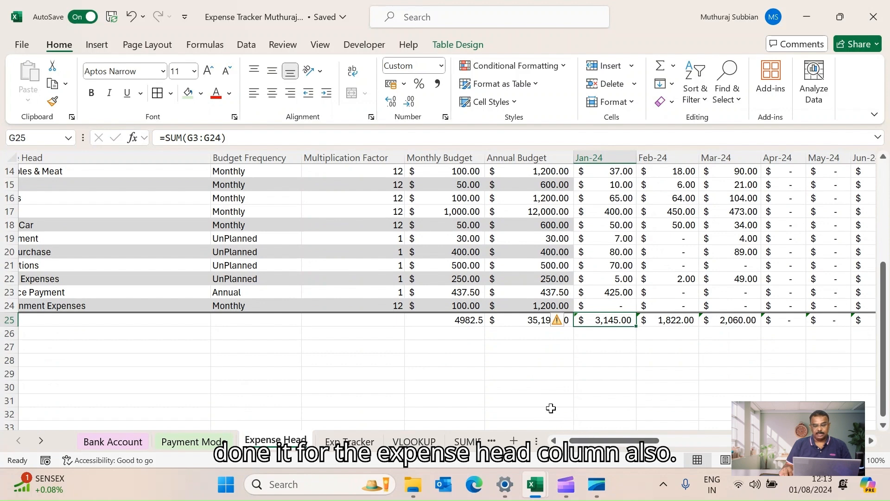
{"action": "left_click", "coordinate": [466, 324]}
{"action": "key", "text": "shift+Right"}
{"action": "key", "text": "ctrl+shift+Right"}
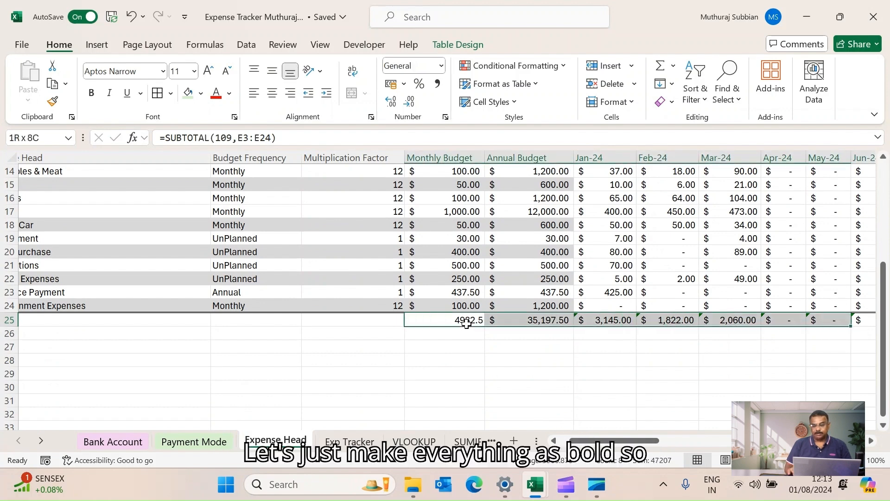
{"action": "scroll", "coordinate": [466, 324], "scroll_direction": "right", "scroll_amount": 1}
{"action": "key", "text": "ctrl+b"}
{"action": "left_click", "coordinate": [486, 360]}
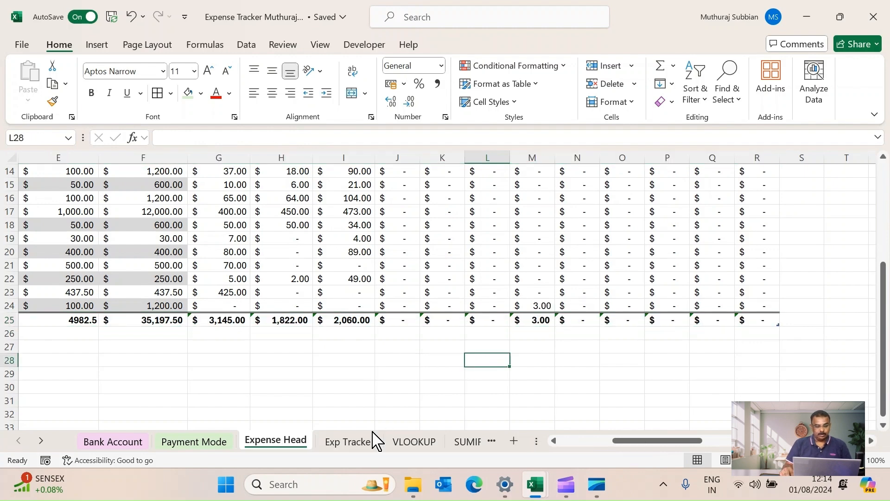
Look over the dated expense entries and the Notes column on the Exp Tracker sheet.
{"action": "left_click", "coordinate": [349, 441]}
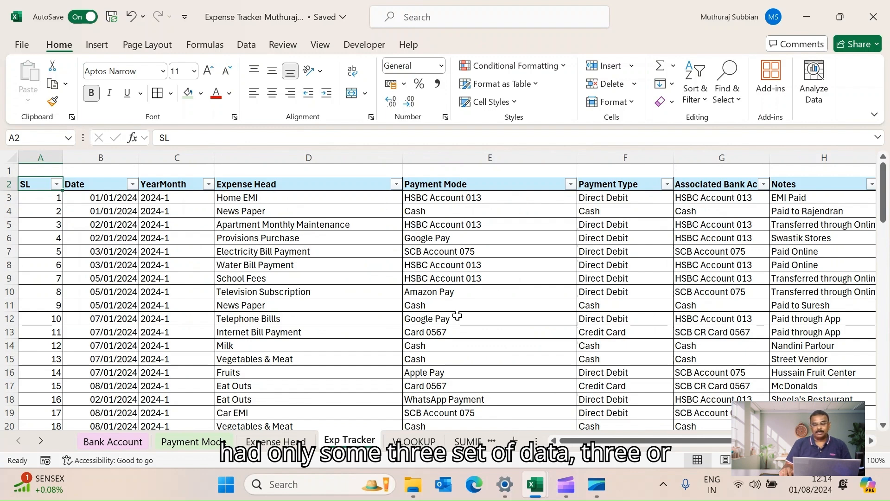
{"action": "left_click", "coordinate": [112, 201]}
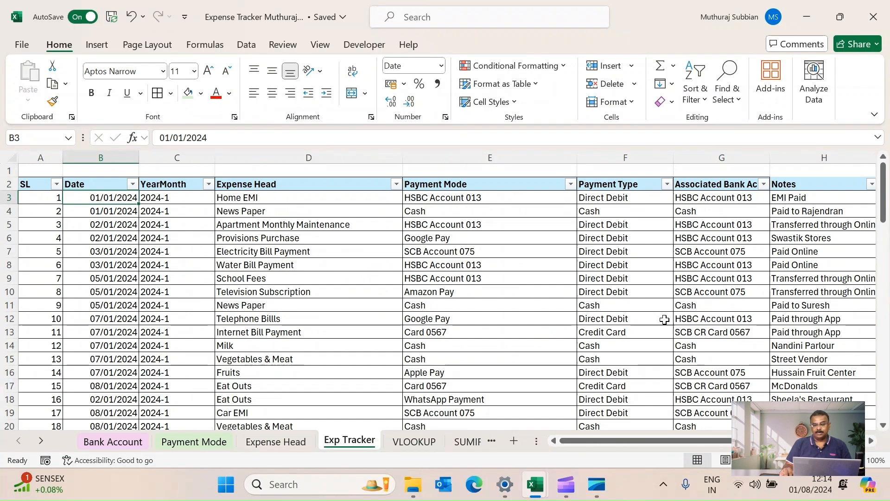
{"action": "left_click_drag", "start_coordinate": [616, 440], "coordinate": [648, 442]}
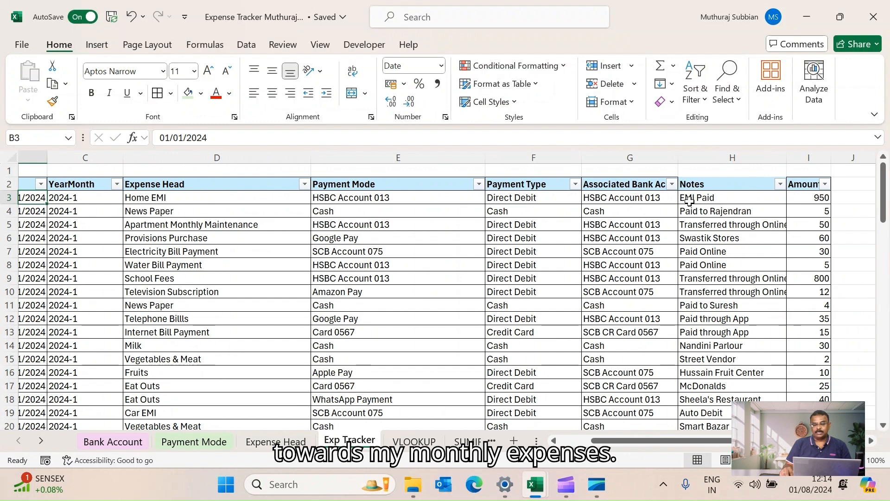
{"action": "left_click", "coordinate": [703, 185]}
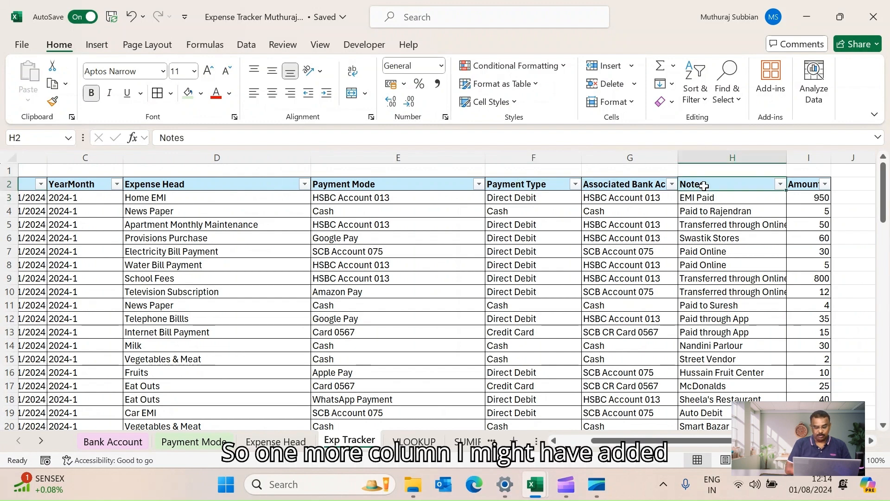
{"action": "left_click", "coordinate": [726, 198]}
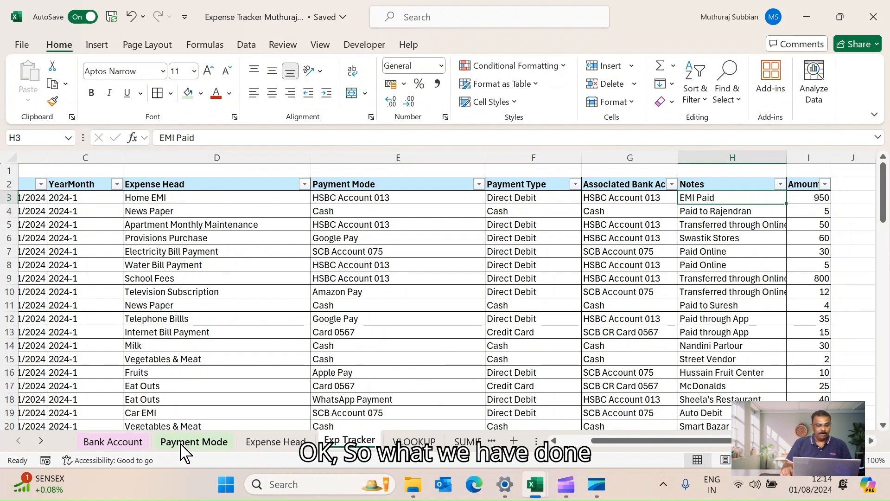
Review the Jan-24 SUMIFS formula and the Home EMI row's expense head and budget columns on the Expense Head sheet.
{"action": "left_click", "coordinate": [269, 445]}
{"action": "scroll", "coordinate": [377, 359], "scroll_direction": "up", "scroll_amount": 4}
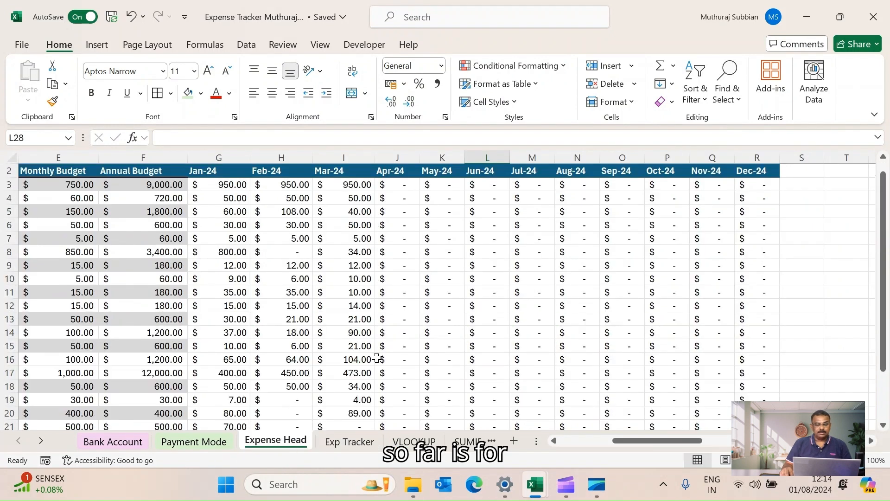
{"action": "left_click", "coordinate": [219, 184]}
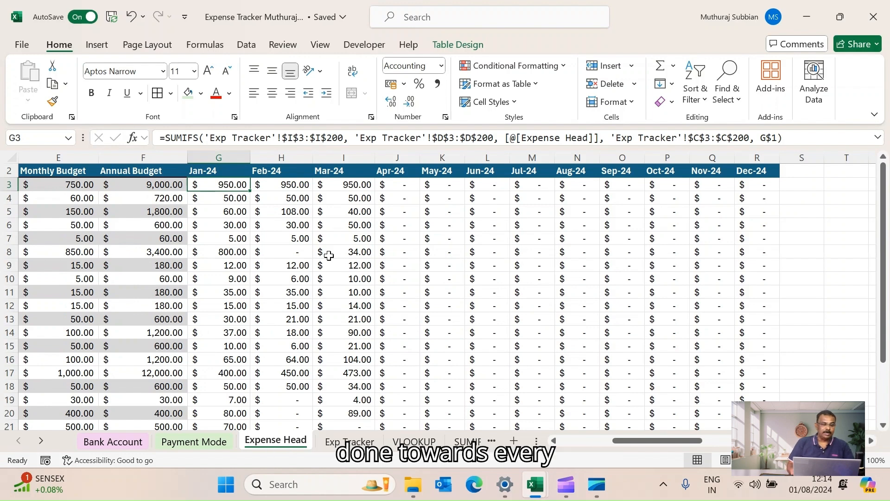
{"action": "key", "text": "Left"}
{"action": "key", "text": "Left"}
{"action": "key", "text": "Left"}
{"action": "key", "text": "Left"}
{"action": "key", "text": "Left"}
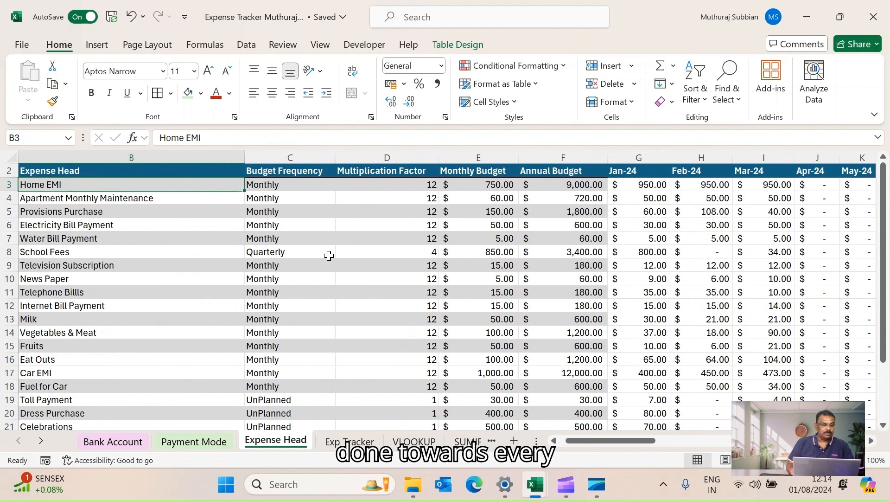
{"action": "key", "text": "Right"}
{"action": "key", "text": "Right"}
{"action": "key", "text": "Right"}
{"action": "key", "text": "Right"}
{"action": "key", "text": "Right"}
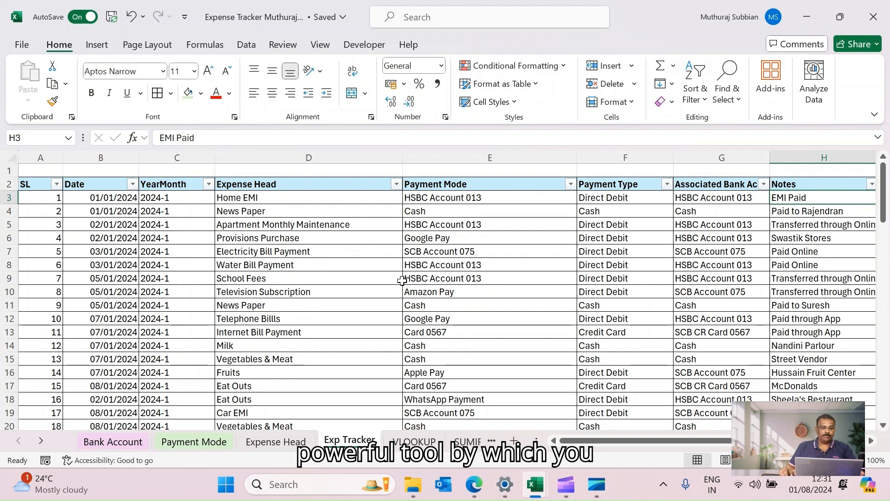
Examine the Exp Tracker table's header row, from the SL column across to the Amount column.
{"action": "left_click", "coordinate": [40, 185]}
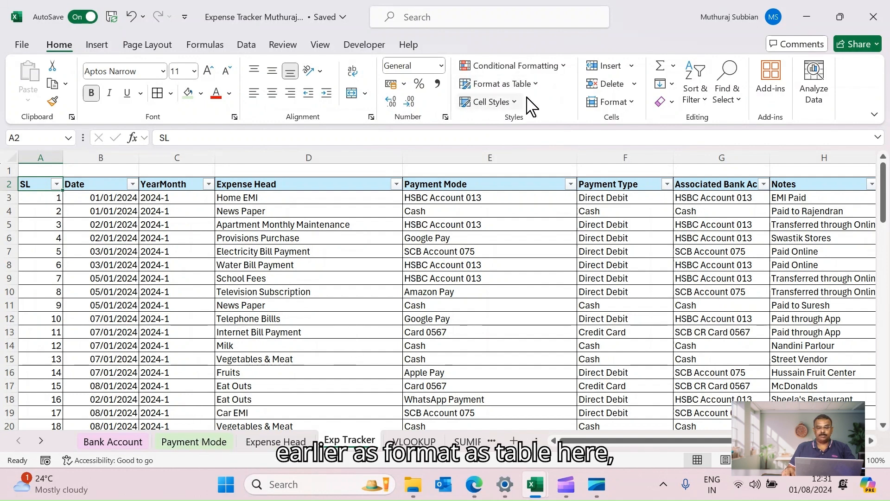
{"action": "left_click", "coordinate": [297, 224]}
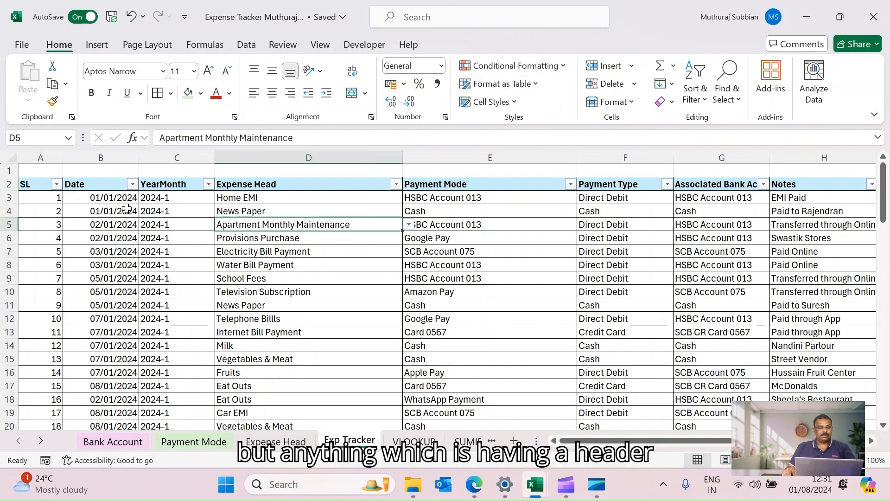
{"action": "left_click", "coordinate": [22, 186]}
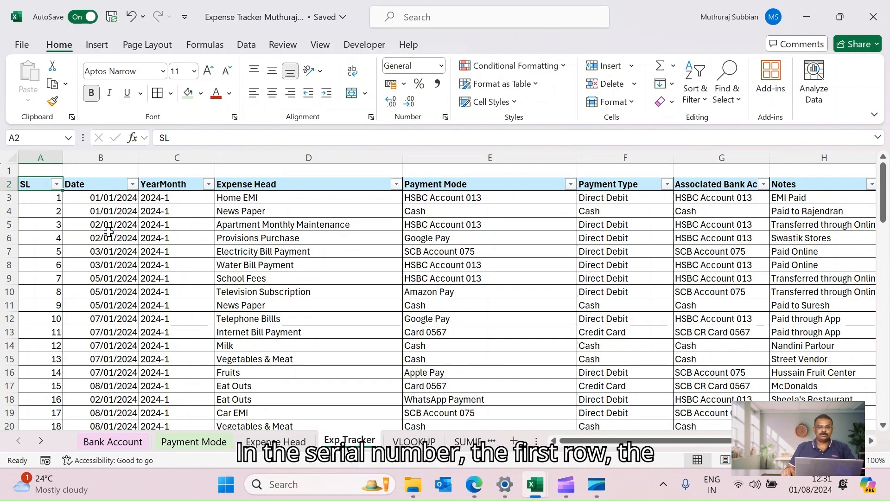
{"action": "scroll", "coordinate": [360, 314], "scroll_direction": "down", "scroll_amount": 6}
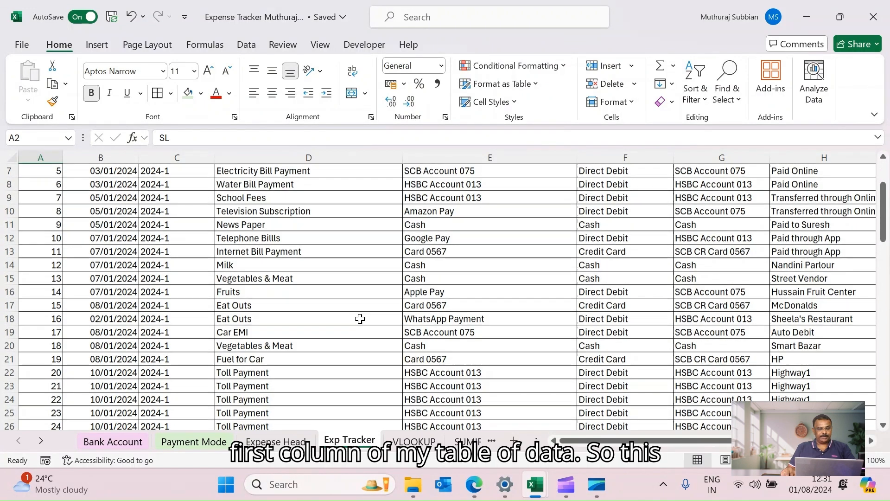
{"action": "scroll", "coordinate": [357, 317], "scroll_direction": "up", "scroll_amount": 6}
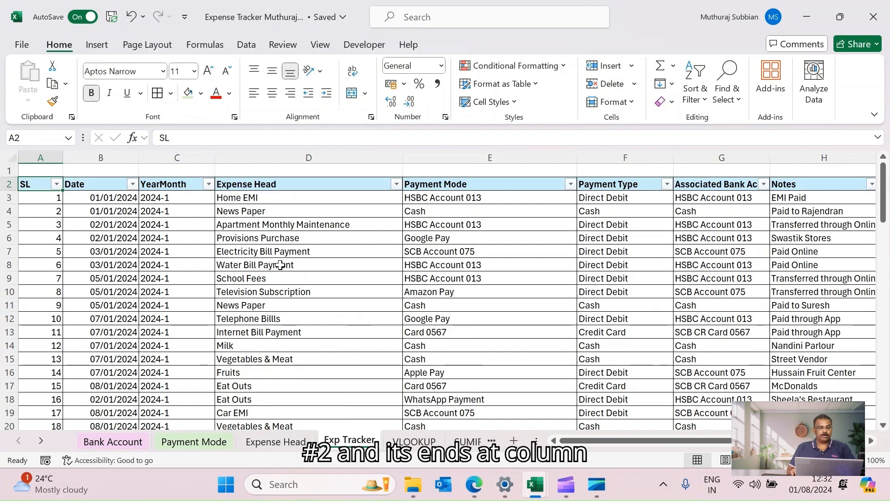
{"action": "key", "text": "Right"}
{"action": "key", "text": "Right"}
{"action": "key", "text": "Right"}
{"action": "key", "text": "Right"}
{"action": "key", "text": "Right"}
{"action": "key", "text": "Right"}
{"action": "key", "text": "Right"}
{"action": "key", "text": "Right"}
{"action": "key", "text": "Right"}
{"action": "key", "text": "Right"}
{"action": "key", "text": "Right"}
{"action": "key", "text": "Right"}
{"action": "key", "text": "Right"}
{"action": "key", "text": "Right"}
{"action": "key", "text": "Left"}
{"action": "key", "text": "Left"}
{"action": "key", "text": "Left"}
{"action": "key", "text": "Left"}
{"action": "key", "text": "Left"}
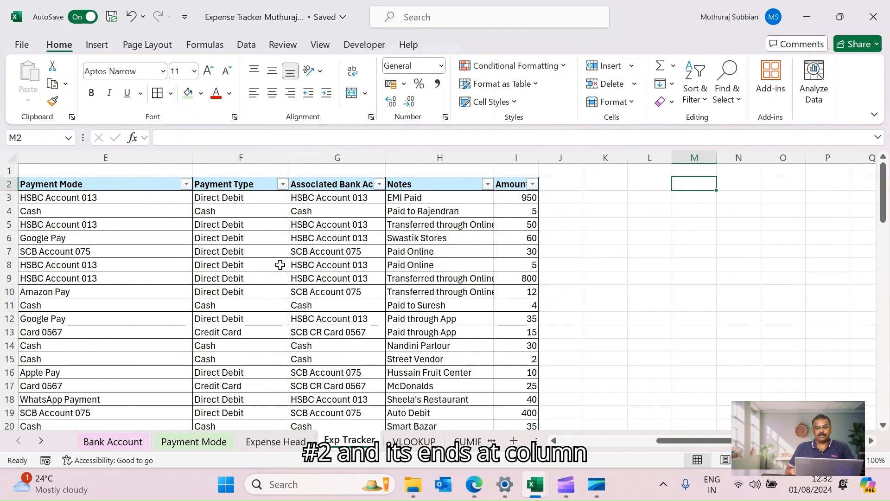
{"action": "key", "text": "Left"}
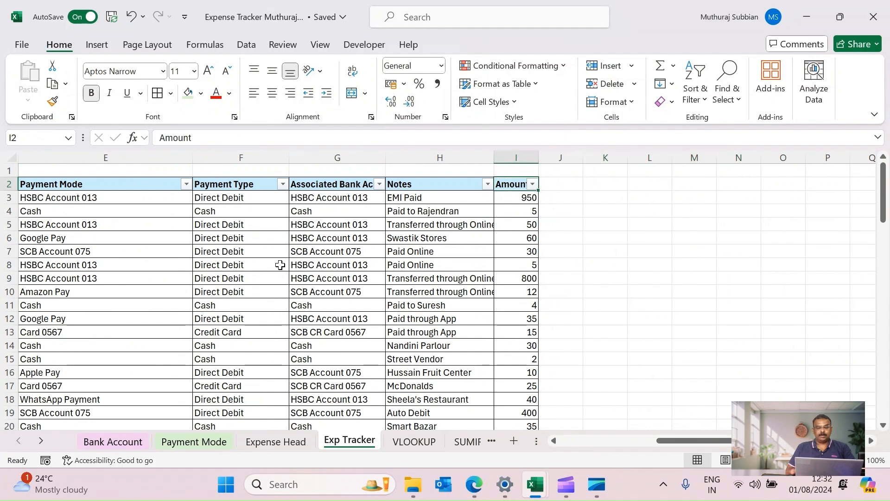
Go down the SL column of the Exp Tracker table to its last expense entry.
{"action": "key", "text": "Left"}
{"action": "key", "text": "Left"}
{"action": "key", "text": "Home"}
{"action": "key", "text": "Down"}
{"action": "key", "text": "Down"}
{"action": "key", "text": "Down"}
{"action": "key", "text": "Down"}
{"action": "key", "text": "Down"}
{"action": "key", "text": "Down"}
{"action": "key", "text": "Down"}
{"action": "key", "text": "Down"}
{"action": "key", "text": "Down"}
{"action": "key", "text": "Down"}
{"action": "key", "text": "Down"}
{"action": "key", "text": "Down"}
{"action": "key", "text": "Down"}
{"action": "key", "text": "Down"}
{"action": "key", "text": "Down"}
{"action": "key", "text": "Down"}
{"action": "key", "text": "Down"}
{"action": "key", "text": "Down"}
{"action": "key", "text": "Down"}
{"action": "key", "text": "Down"}
{"action": "key", "text": "Down"}
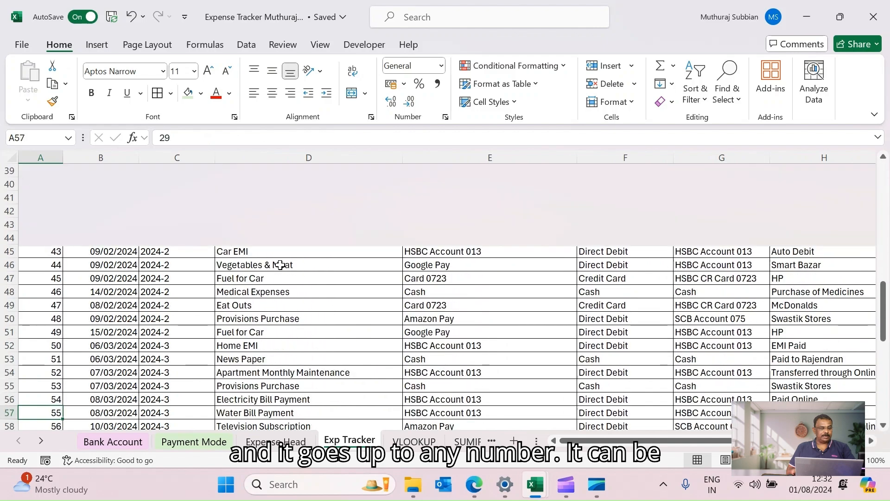
{"action": "key", "text": "Down"}
{"action": "key", "text": "Down"}
{"action": "key", "text": "Down"}
{"action": "key", "text": "Down"}
{"action": "key", "text": "Down"}
{"action": "key", "text": "Down"}
{"action": "key", "text": "Down"}
{"action": "key", "text": "Down"}
{"action": "key", "text": "Down"}
{"action": "key", "text": "Down"}
{"action": "key", "text": "Down"}
{"action": "key", "text": "Down"}
{"action": "key", "text": "Down"}
{"action": "key", "text": "Down"}
{"action": "key", "text": "Down"}
{"action": "key", "text": "Down"}
{"action": "key", "text": "Down"}
{"action": "key", "text": "Down"}
{"action": "key", "text": "Down"}
{"action": "key", "text": "Down"}
{"action": "key", "text": "Up"}
{"action": "key", "text": "Up"}
{"action": "key", "text": "Up"}
{"action": "key", "text": "Up"}
{"action": "key", "text": "Up"}
{"action": "key", "text": "Up"}
{"action": "key", "text": "Up"}
{"action": "key", "text": "Up"}
{"action": "key", "text": "Up"}
{"action": "key", "text": "Up"}
{"action": "key", "text": "Up"}
{"action": "key", "text": "Up"}
{"action": "key", "text": "Up"}
{"action": "key", "text": "Down"}
{"action": "key", "text": "Down"}
{"action": "key", "text": "Down"}
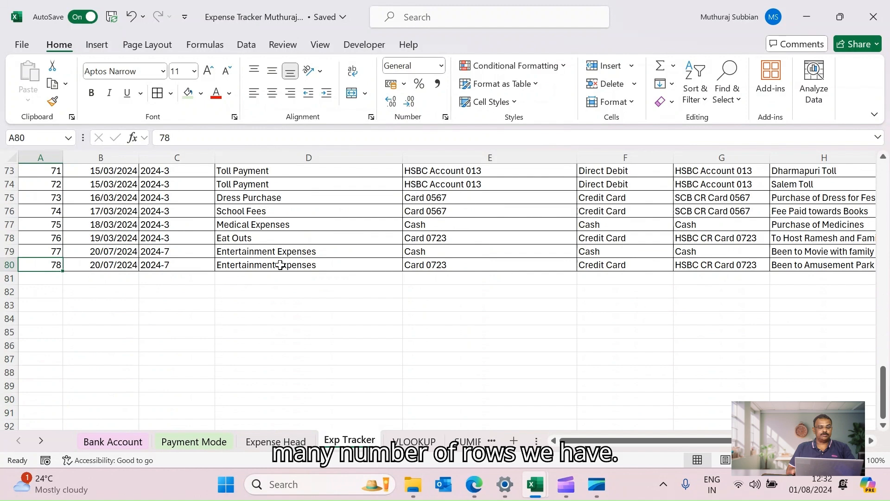
Select the SL header cell A2, the first cell of the Exp Tracker table.
{"action": "scroll", "coordinate": [280, 264], "scroll_direction": "up", "scroll_amount": 8}
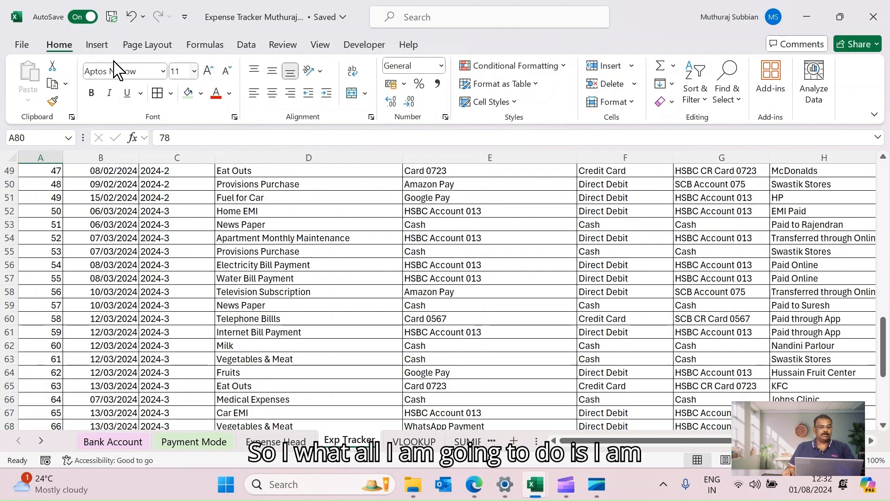
{"action": "scroll", "coordinate": [100, 254], "scroll_direction": "up", "scroll_amount": 16}
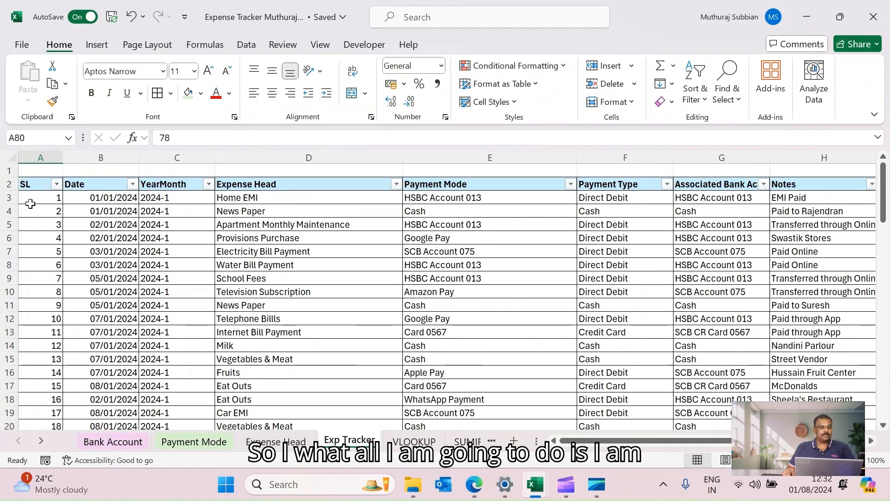
{"action": "left_click", "coordinate": [25, 185]}
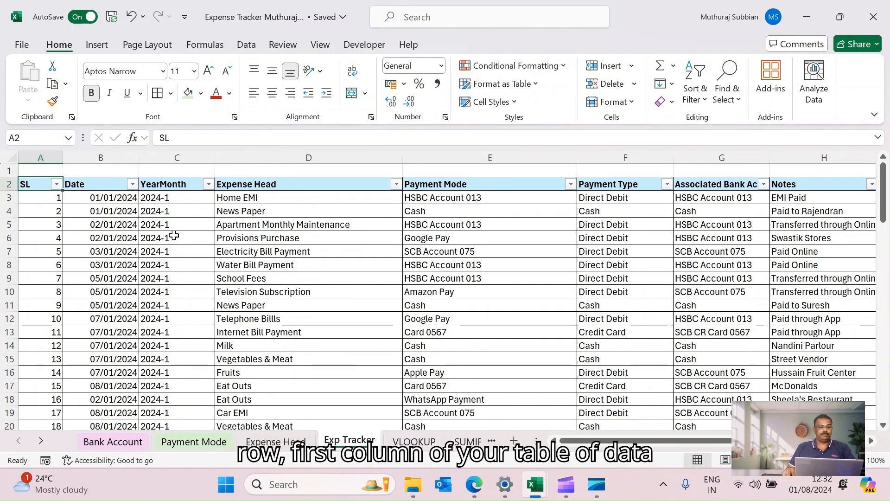
Start a PivotTable from the Exp Tracker range A2:I80 and check how far the marked source data extends.
{"action": "left_click", "coordinate": [97, 45]}
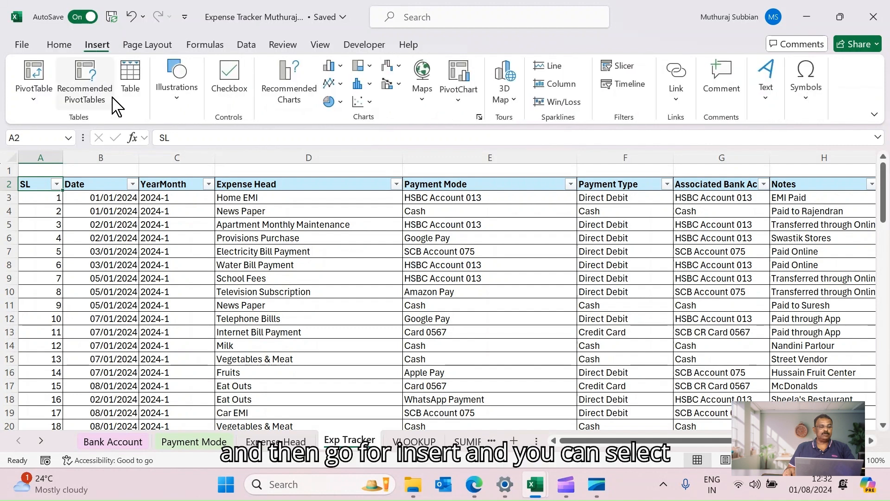
{"action": "left_click", "coordinate": [32, 97]}
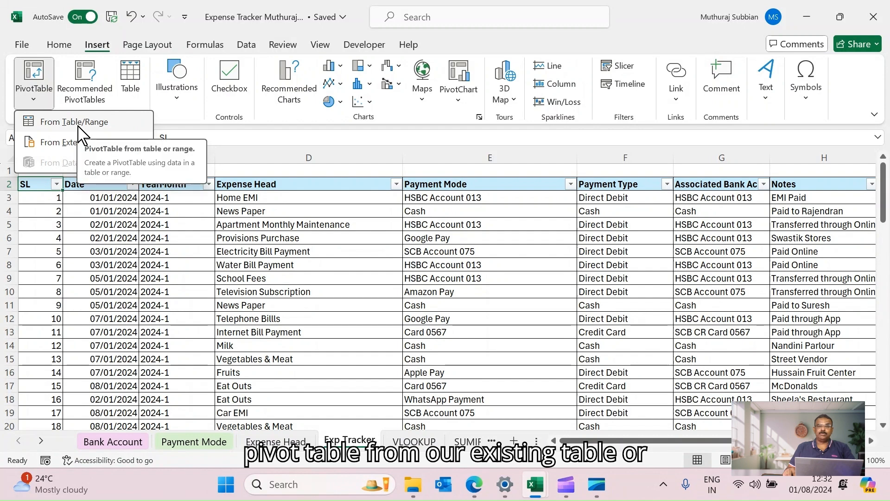
{"action": "left_click", "coordinate": [52, 123]}
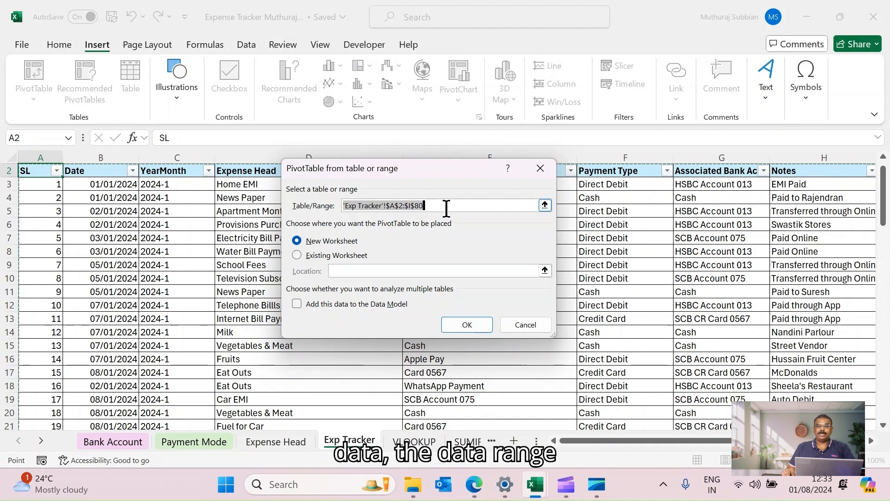
{"action": "left_click_drag", "start_coordinate": [417, 175], "coordinate": [392, 73]}
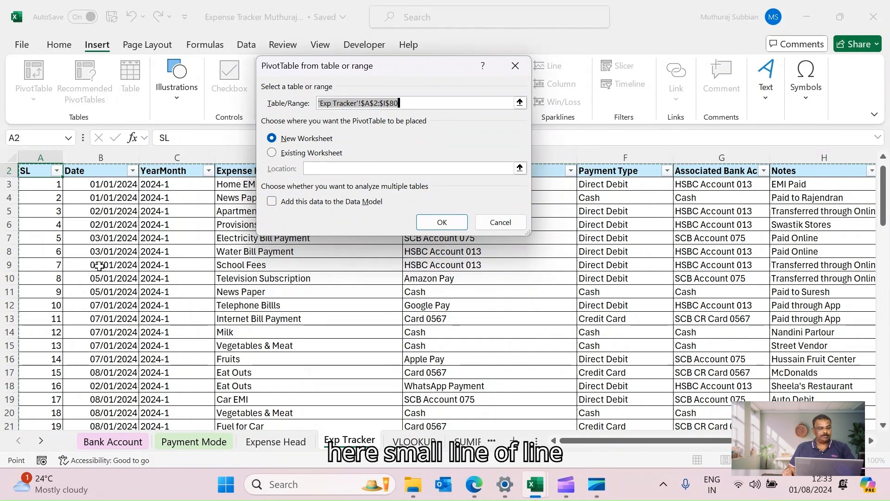
{"action": "left_click_drag", "start_coordinate": [635, 441], "coordinate": [667, 440]}
{"action": "left_click_drag", "start_coordinate": [883, 211], "coordinate": [886, 247]}
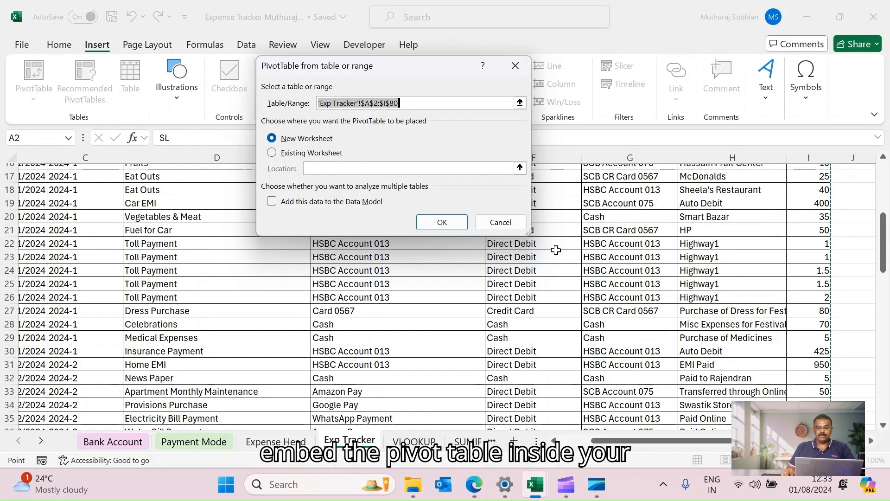
{"action": "left_click_drag", "start_coordinate": [883, 235], "coordinate": [886, 266]}
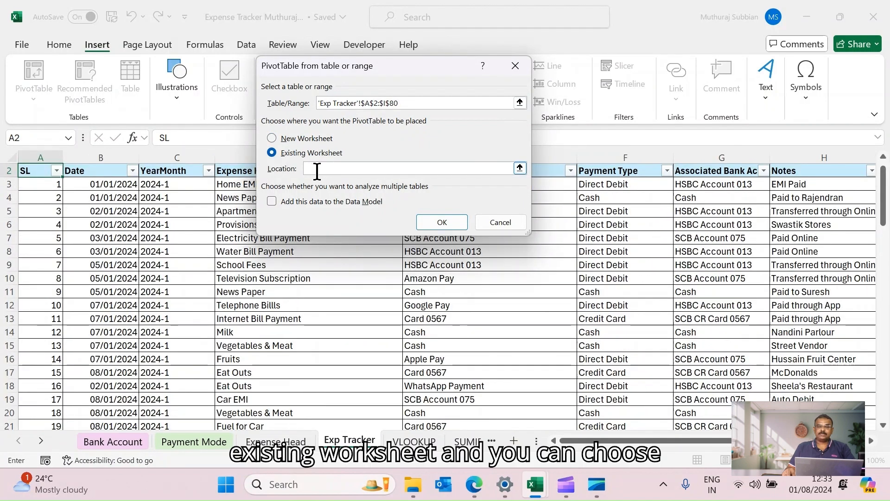
Try placing the PivotTable on the existing Exp Tracker sheet at cell A112.
{"action": "scroll", "coordinate": [148, 357], "scroll_direction": "down", "scroll_amount": 20}
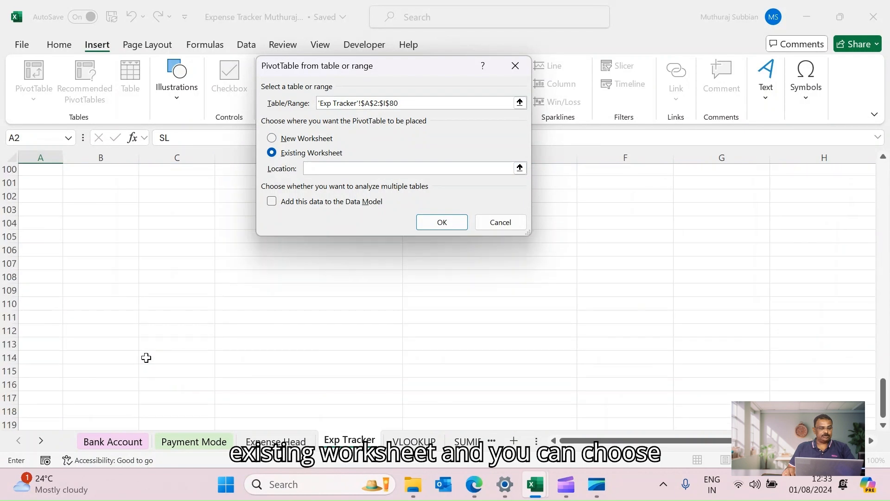
{"action": "scroll", "coordinate": [147, 358], "scroll_direction": "down", "scroll_amount": 2}
{"action": "left_click", "coordinate": [47, 277]}
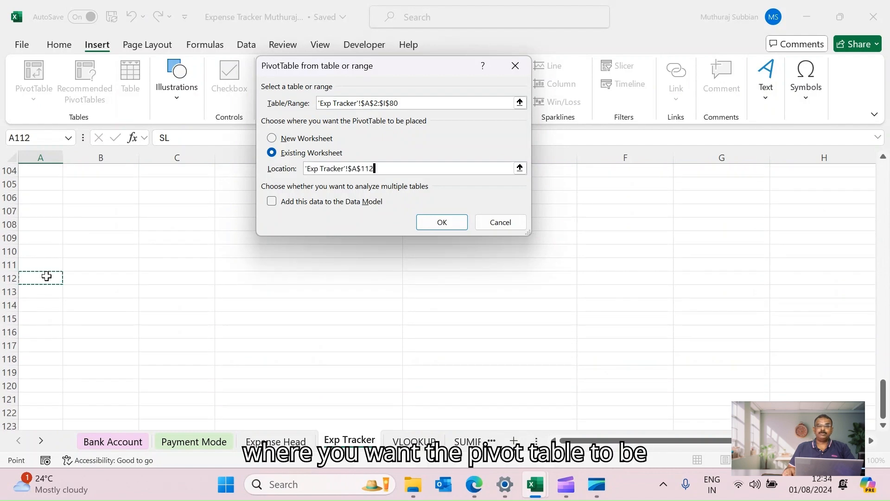
{"action": "scroll", "coordinate": [191, 294], "scroll_direction": "up", "scroll_amount": 20}
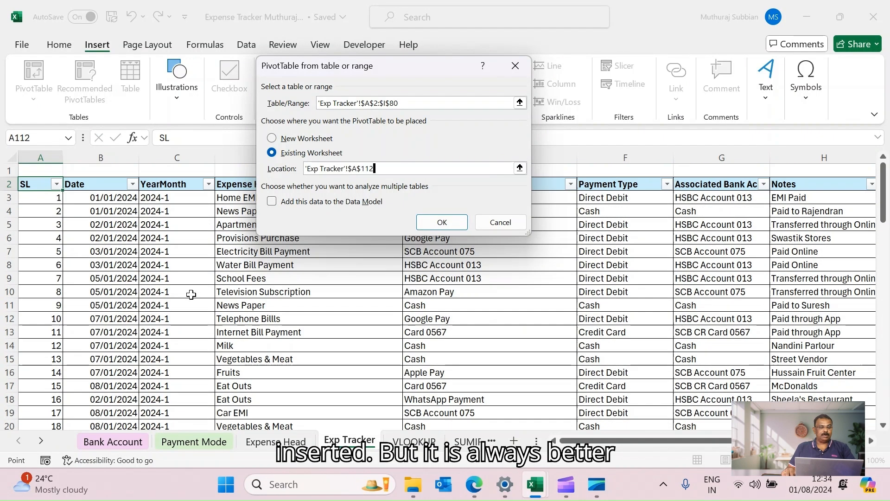
Create the PivotTable on a new worksheet and look through its fields from SL to Amount.
{"action": "left_click", "coordinate": [273, 138]}
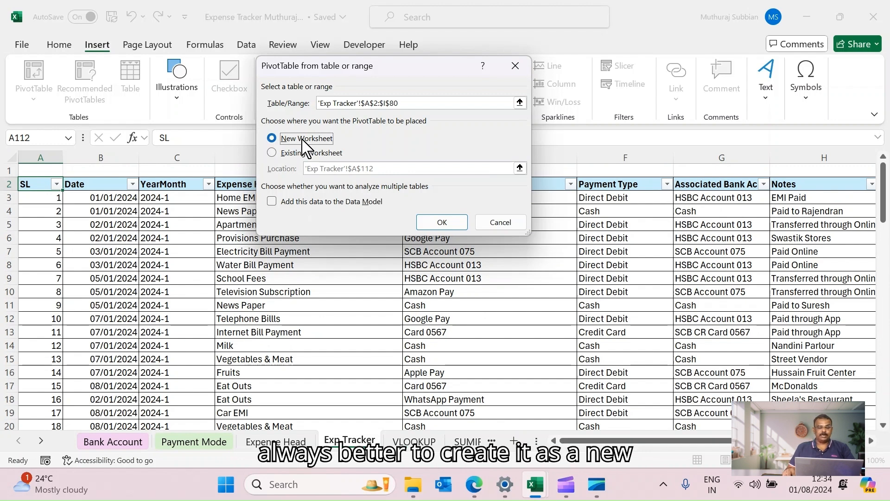
{"action": "left_click", "coordinate": [449, 223]}
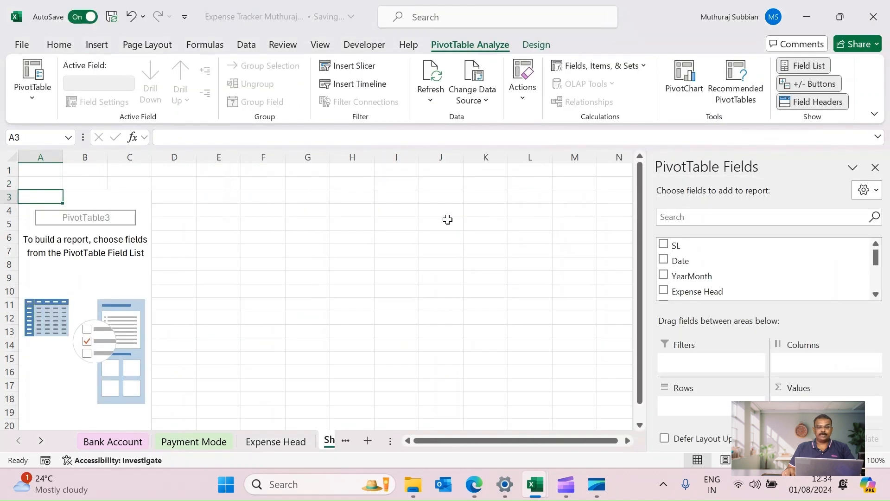
{"action": "scroll", "coordinate": [147, 387], "scroll_direction": "down", "scroll_amount": 2}
{"action": "scroll", "coordinate": [148, 387], "scroll_direction": "up", "scroll_amount": 2}
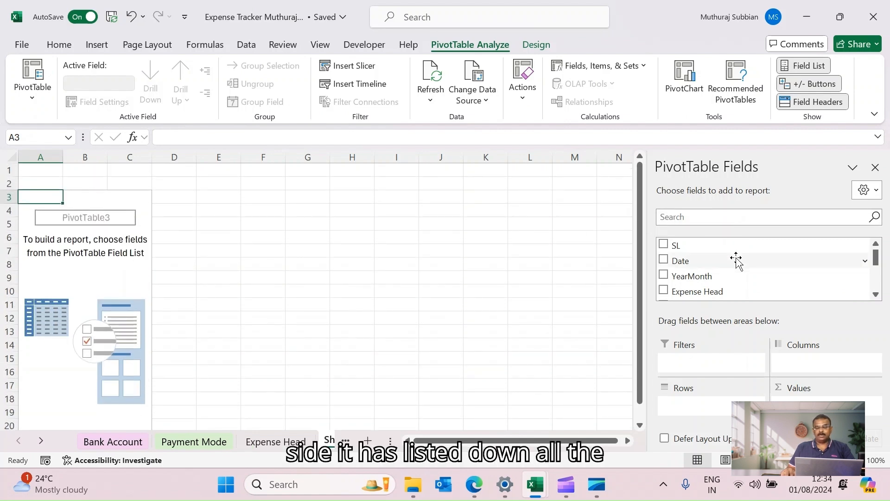
{"action": "scroll", "coordinate": [745, 268], "scroll_direction": "down", "scroll_amount": 2}
{"action": "scroll", "coordinate": [747, 269], "scroll_direction": "down", "scroll_amount": 1}
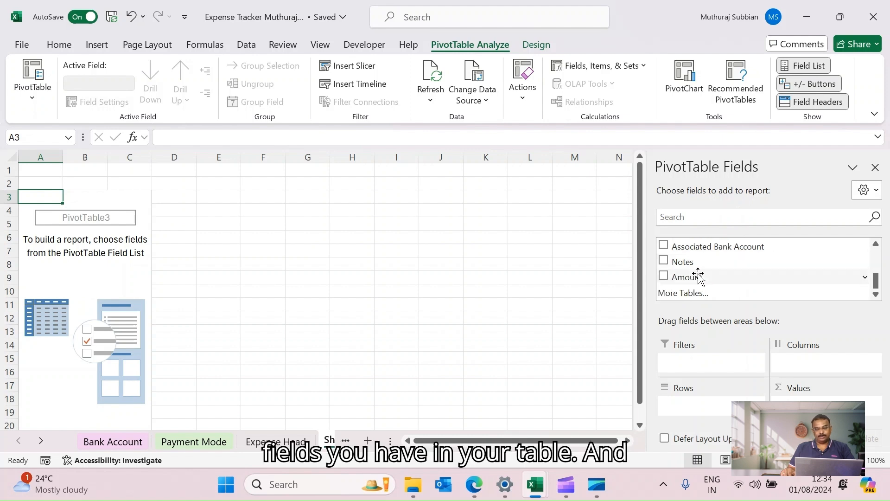
{"action": "scroll", "coordinate": [725, 273], "scroll_direction": "up", "scroll_amount": 3}
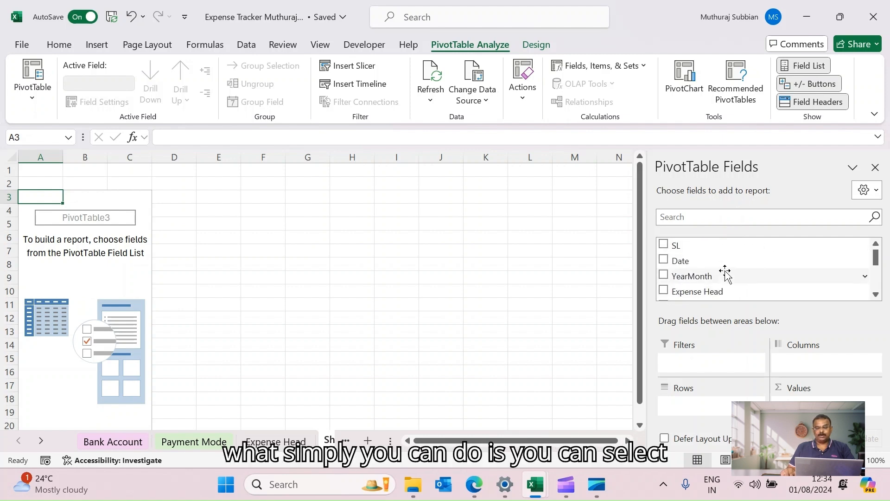
Try the Date field as PivotTable rows, and remove its Days (Date) and Months (Date) groupings.
{"action": "left_click", "coordinate": [664, 260]}
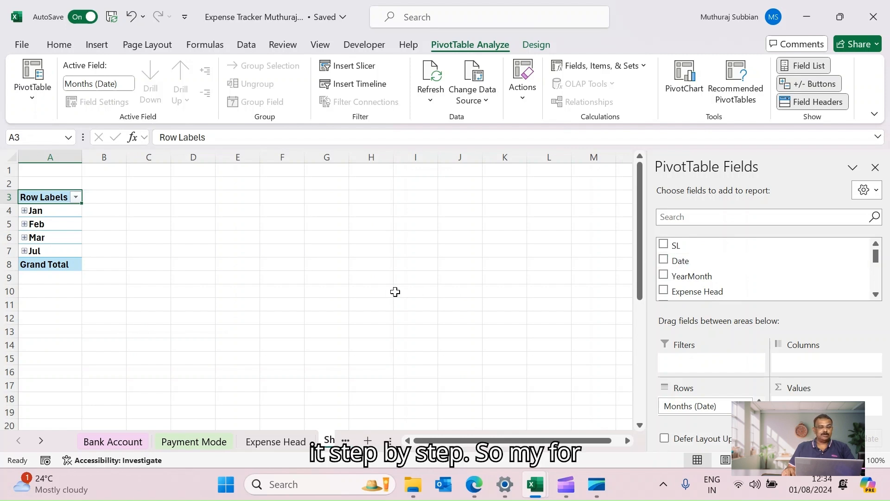
{"action": "scroll", "coordinate": [692, 278], "scroll_direction": "down", "scroll_amount": 2}
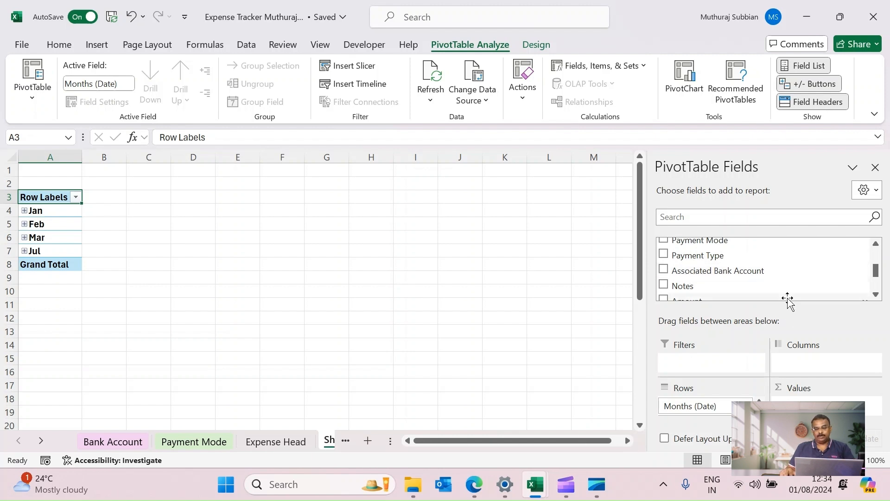
{"action": "scroll", "coordinate": [737, 290], "scroll_direction": "down", "scroll_amount": 3}
{"action": "scroll", "coordinate": [730, 294], "scroll_direction": "up", "scroll_amount": 3}
{"action": "scroll", "coordinate": [779, 290], "scroll_direction": "down", "scroll_amount": 3}
{"action": "left_click", "coordinate": [664, 260]}
{"action": "left_click", "coordinate": [663, 275]}
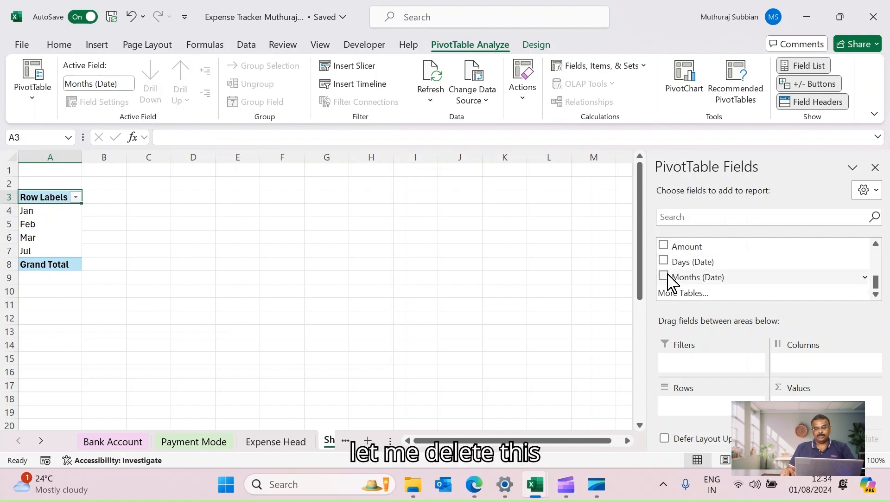
Add the Expense Head field to the PivotTable as its row labels.
{"action": "scroll", "coordinate": [711, 276], "scroll_direction": "down", "scroll_amount": 2}
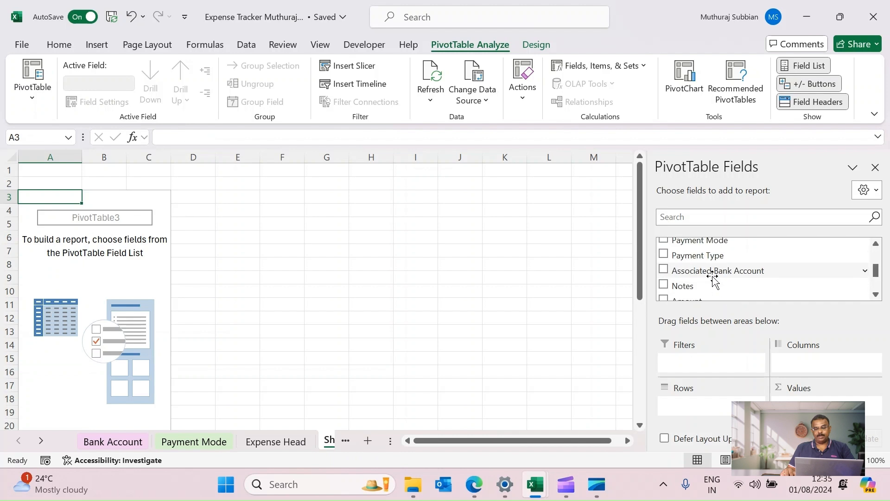
{"action": "scroll", "coordinate": [678, 259], "scroll_direction": "up", "scroll_amount": 2}
{"action": "left_click", "coordinate": [664, 290]}
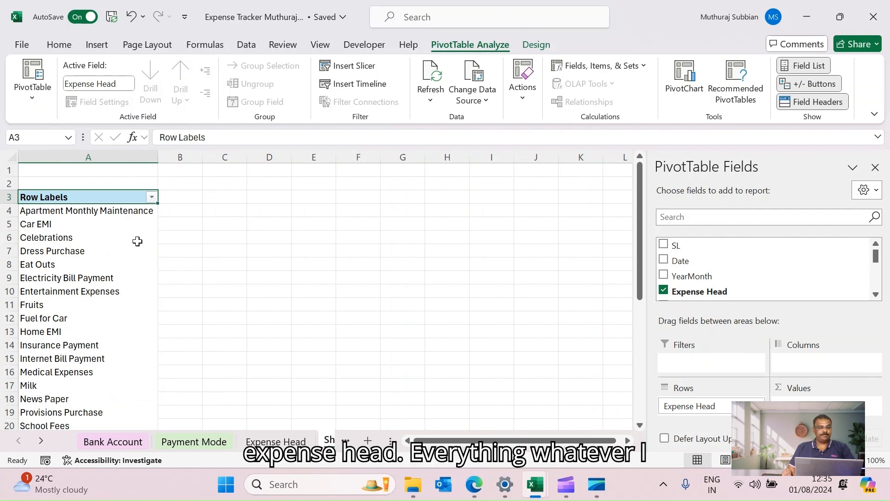
Compare the expense heads on the Expense Head sheet, including Dress Purchase, with the PivotTable's row labels on Sheet3.
{"action": "left_click", "coordinate": [275, 441]}
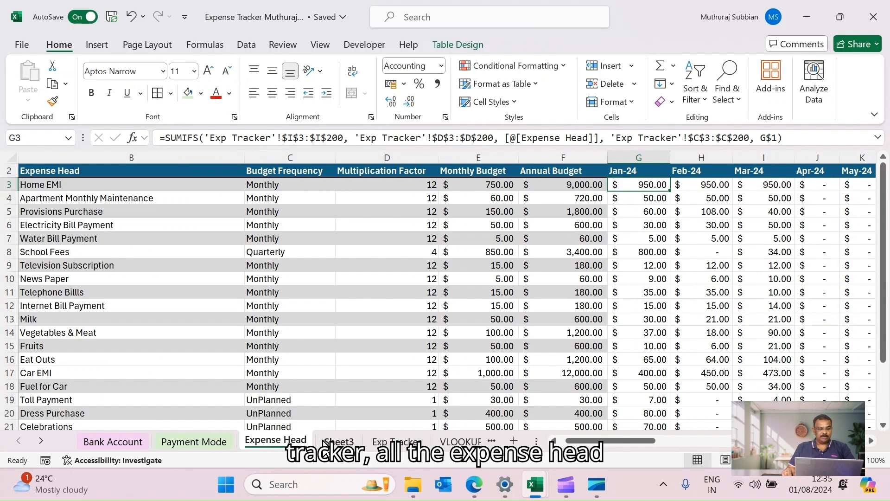
{"action": "left_click", "coordinate": [337, 442]}
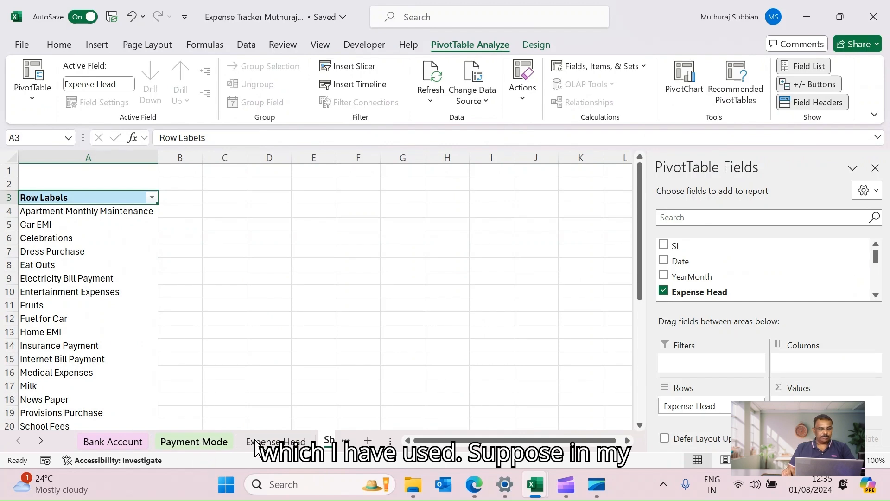
{"action": "left_click", "coordinate": [276, 442]}
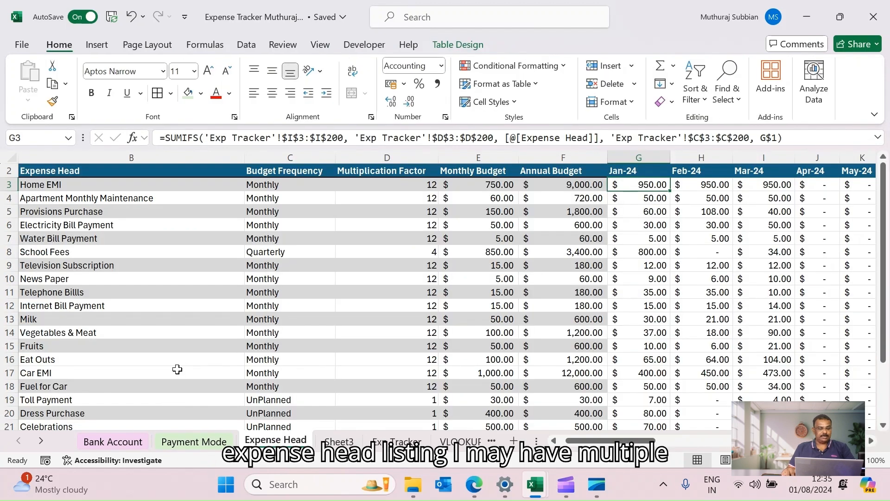
{"action": "scroll", "coordinate": [184, 351], "scroll_direction": "down", "scroll_amount": 4}
{"action": "scroll", "coordinate": [184, 352], "scroll_direction": "up", "scroll_amount": 4}
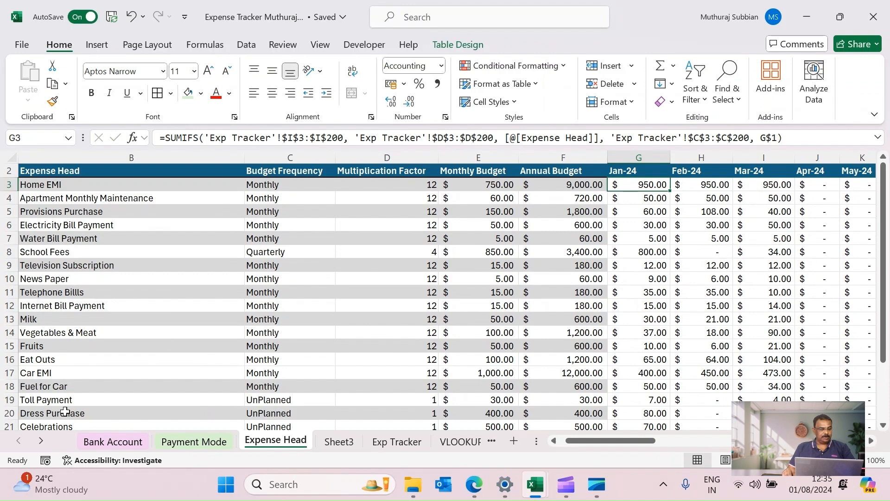
{"action": "left_click", "coordinate": [134, 413]}
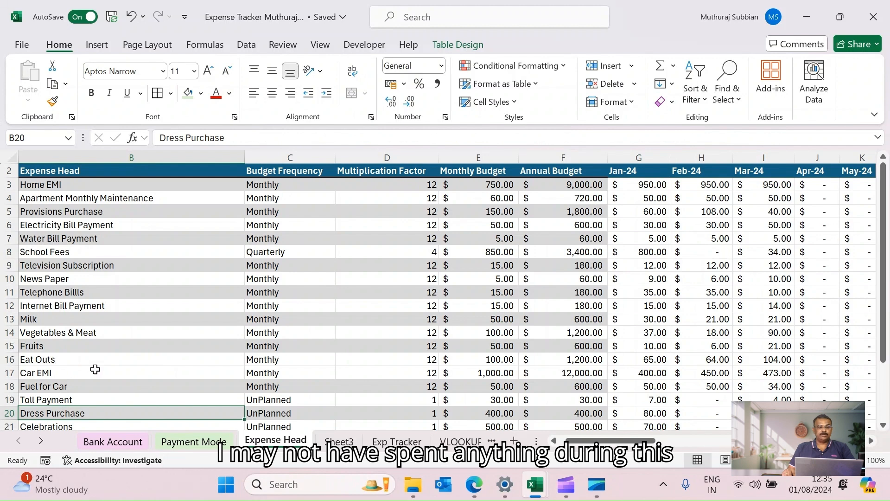
{"action": "left_click", "coordinate": [337, 441]}
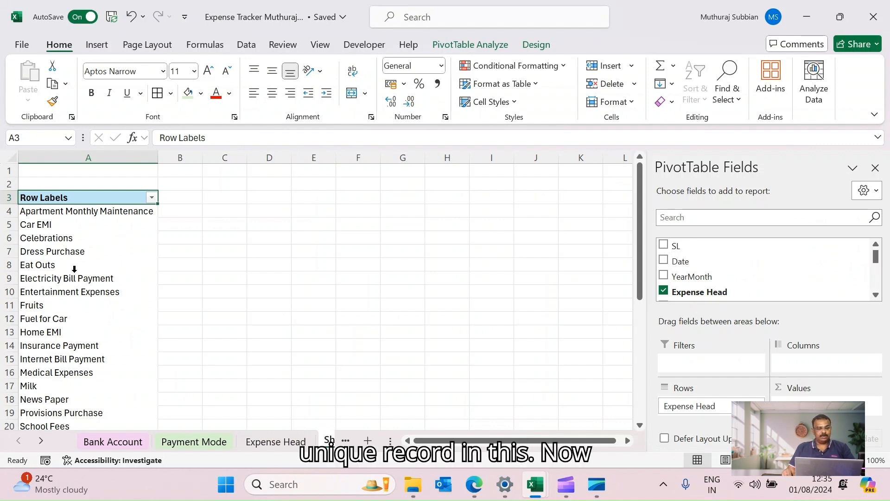
Add the Amount field to the PivotTable values to total the spending per expense head.
{"action": "scroll", "coordinate": [724, 273], "scroll_direction": "down", "scroll_amount": 2}
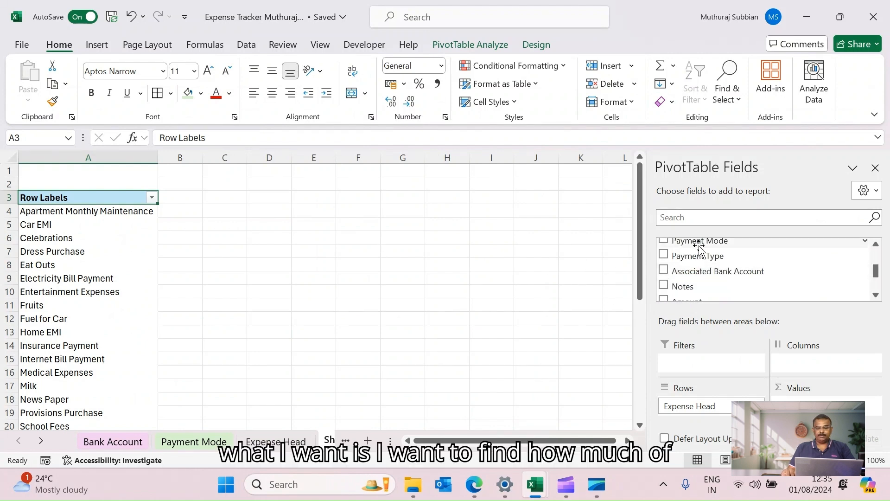
{"action": "scroll", "coordinate": [700, 254], "scroll_direction": "down", "scroll_amount": 2}
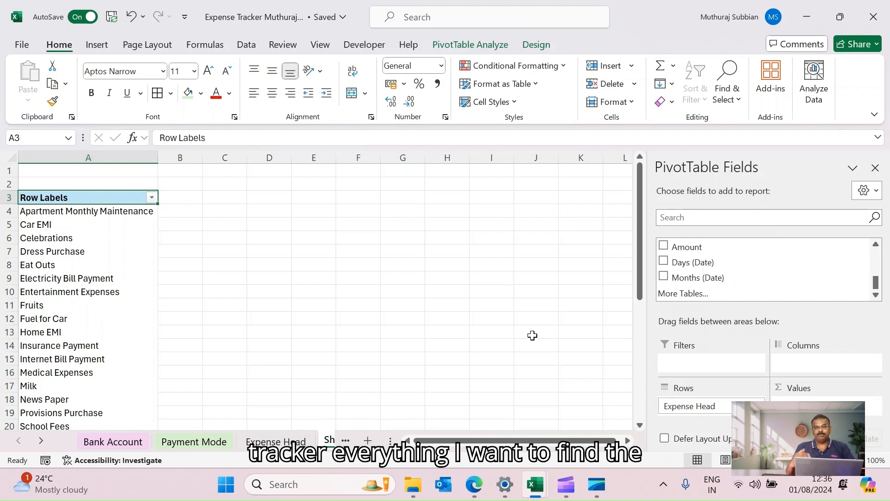
{"action": "left_click", "coordinate": [663, 246]}
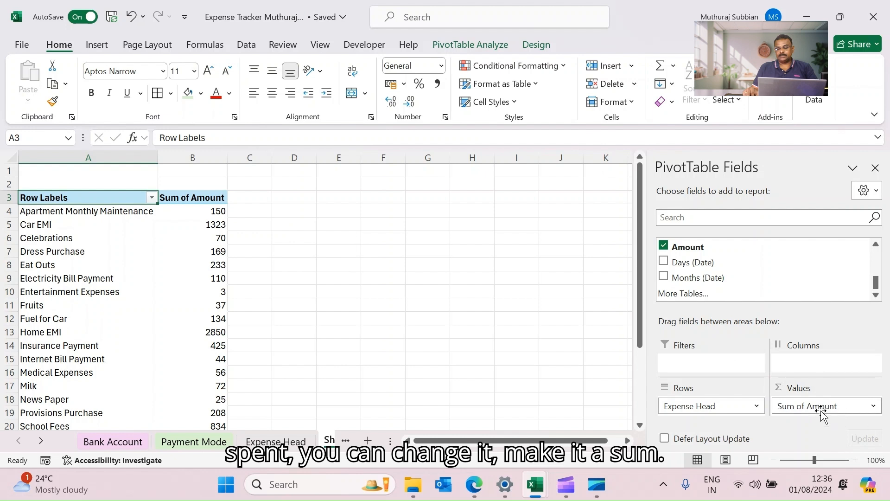
Summarize the PivotTable's Amount values by Count instead of Sum.
{"action": "left_click", "coordinate": [874, 406]}
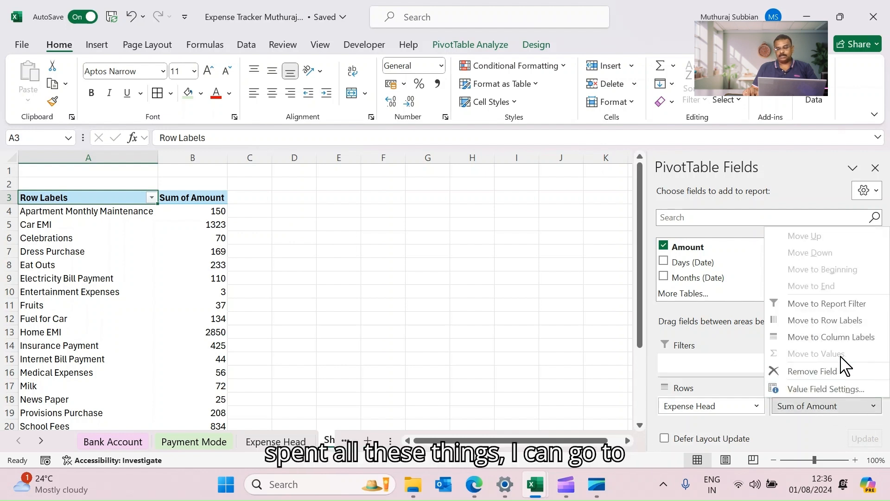
{"action": "left_click", "coordinate": [822, 391]}
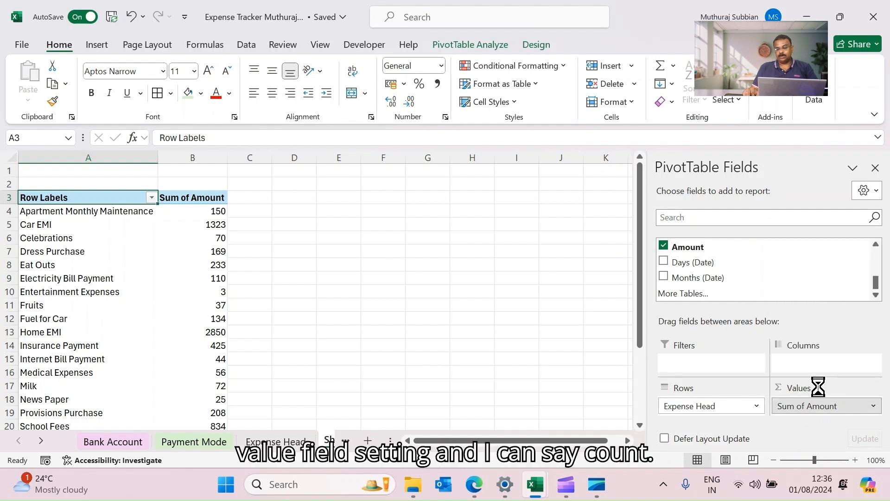
{"action": "left_click", "coordinate": [289, 147]}
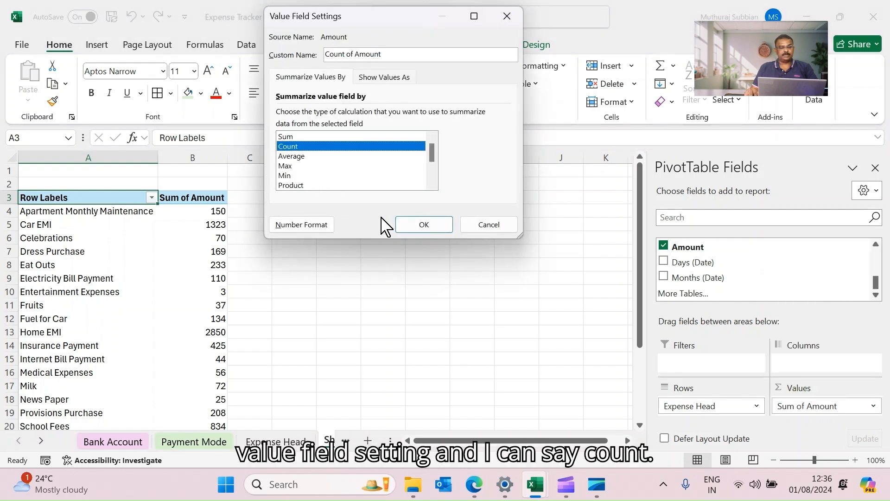
{"action": "left_click", "coordinate": [414, 227]}
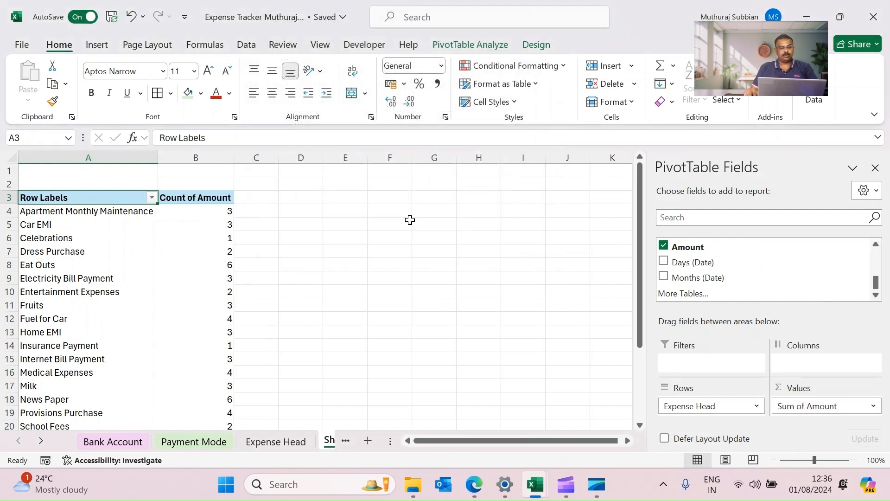
Review the payment counts for Apartment Monthly Maintenance, Car EMI, Celebrations, Dress Purchase and Eat Outs in the PivotTable.
{"action": "left_click", "coordinate": [53, 213]}
{"action": "mouse_move", "coordinate": [204, 222]}
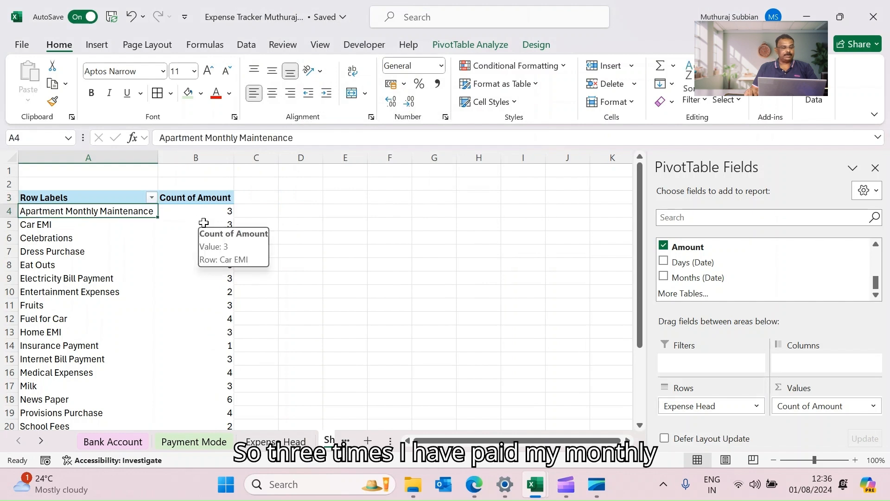
{"action": "left_click", "coordinate": [38, 229]}
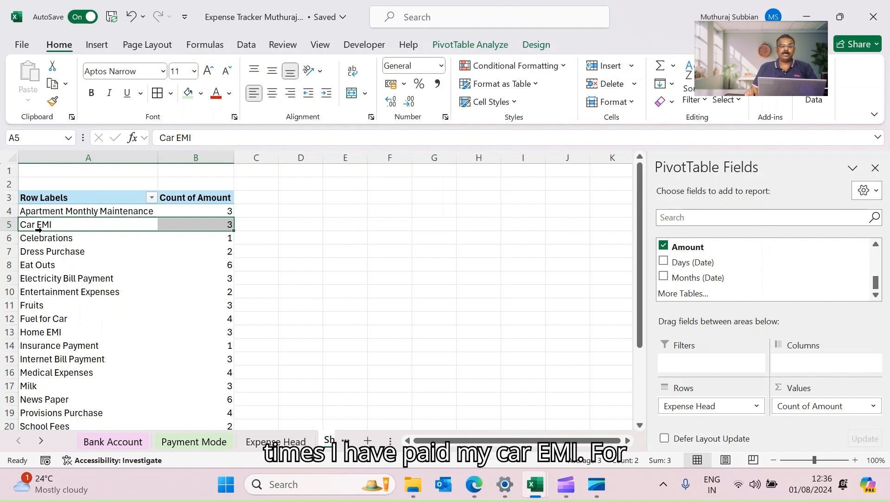
{"action": "left_click", "coordinate": [37, 238]}
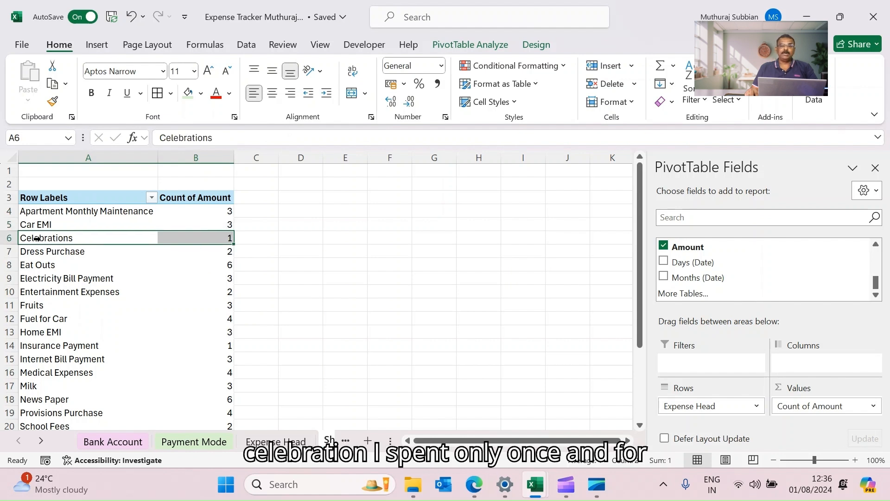
{"action": "left_click", "coordinate": [38, 250]}
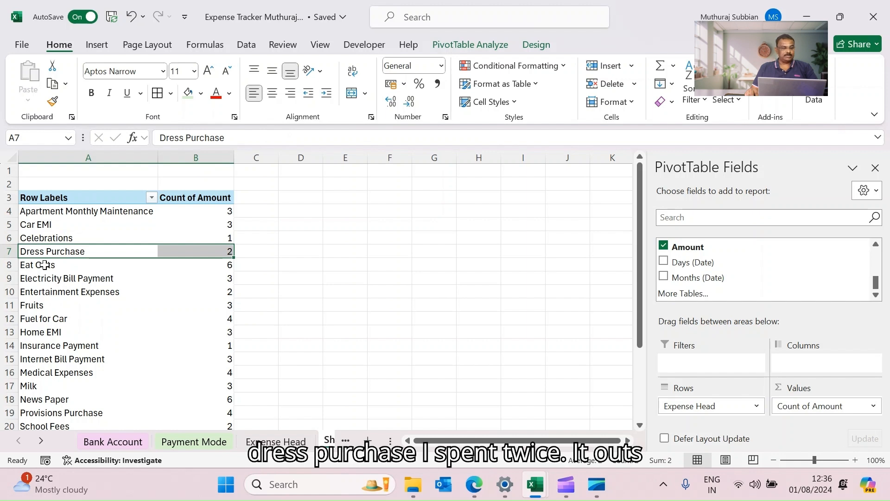
{"action": "left_click", "coordinate": [44, 265]}
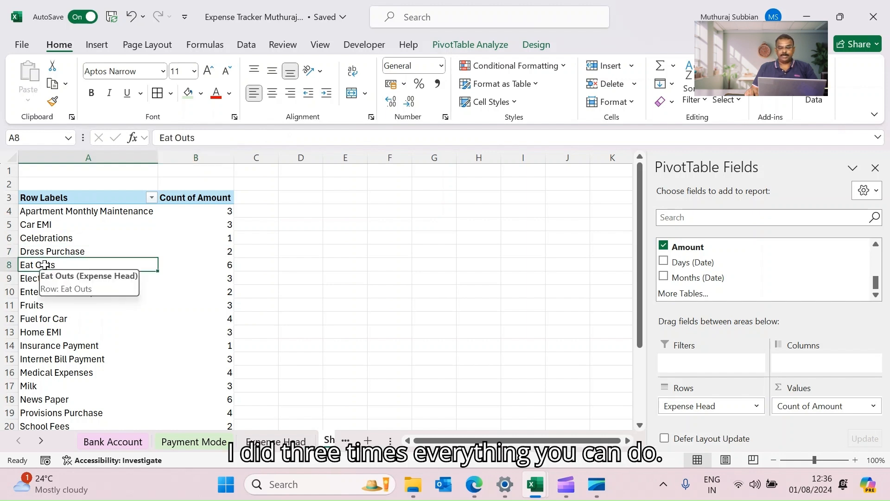
Summarize the PivotTable's Amount values by Sum and check the Grand Total row.
{"action": "left_click", "coordinate": [873, 406]}
{"action": "left_click", "coordinate": [830, 388]}
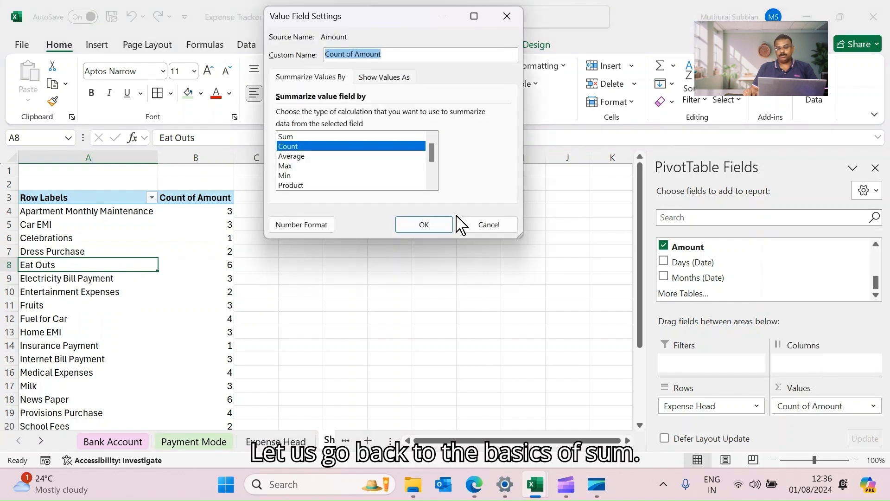
{"action": "left_click", "coordinate": [299, 136]}
{"action": "left_click", "coordinate": [417, 224]}
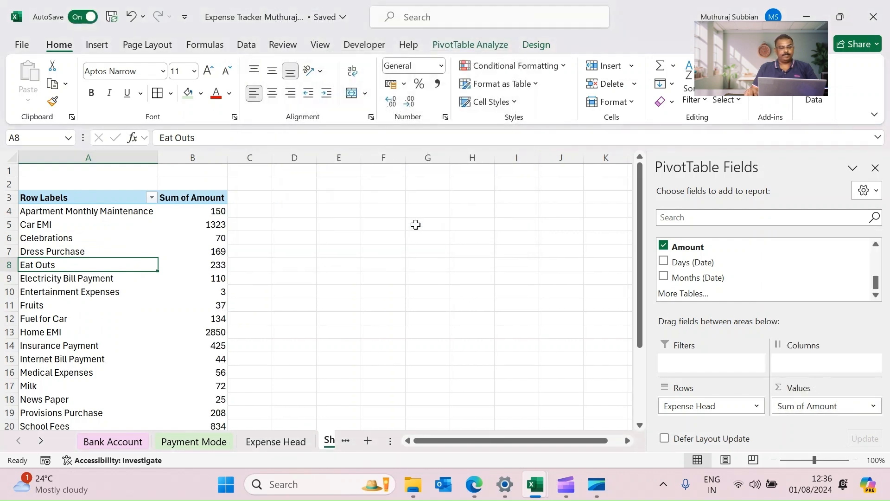
{"action": "scroll", "coordinate": [311, 271], "scroll_direction": "down", "scroll_amount": 6}
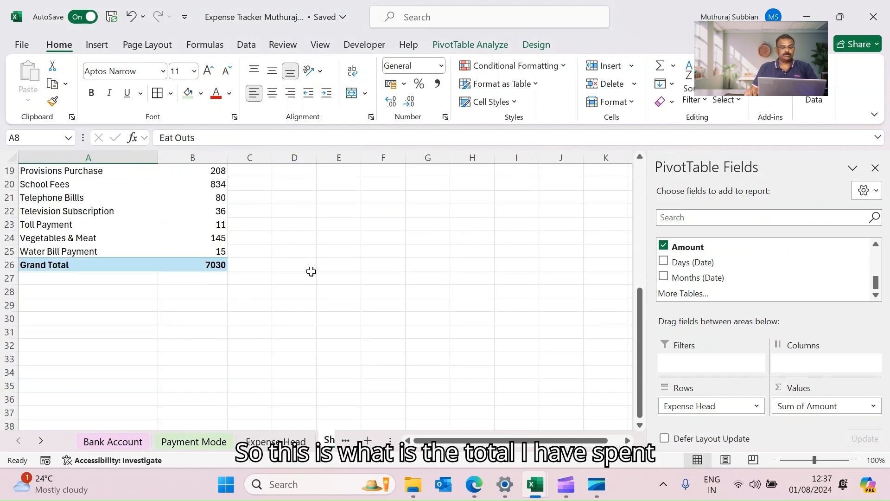
{"action": "scroll", "coordinate": [311, 272], "scroll_direction": "up", "scroll_amount": 2}
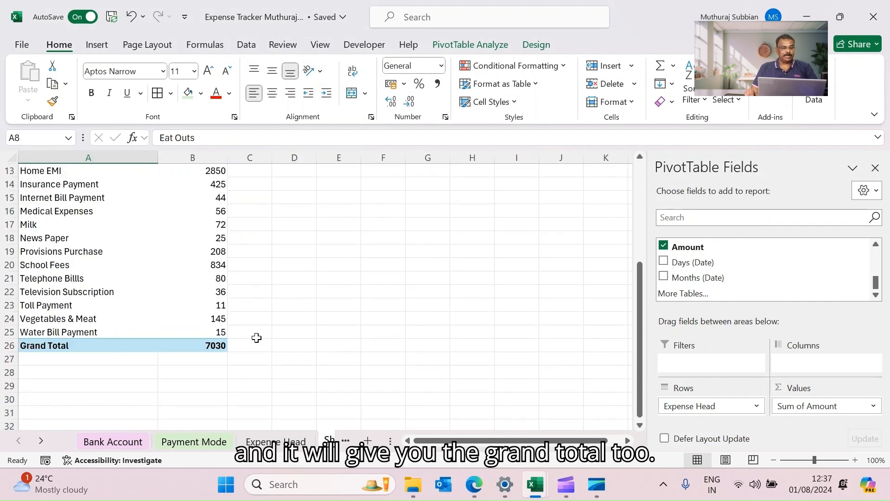
Add the YearMonth field to the PivotTable rows to break each expense head down by month.
{"action": "scroll", "coordinate": [294, 325], "scroll_direction": "up", "scroll_amount": 4}
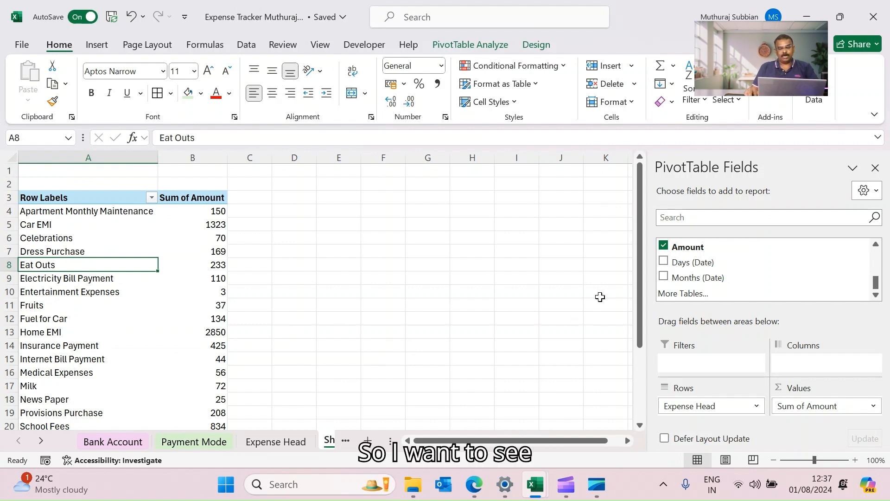
{"action": "scroll", "coordinate": [727, 274], "scroll_direction": "up", "scroll_amount": 4}
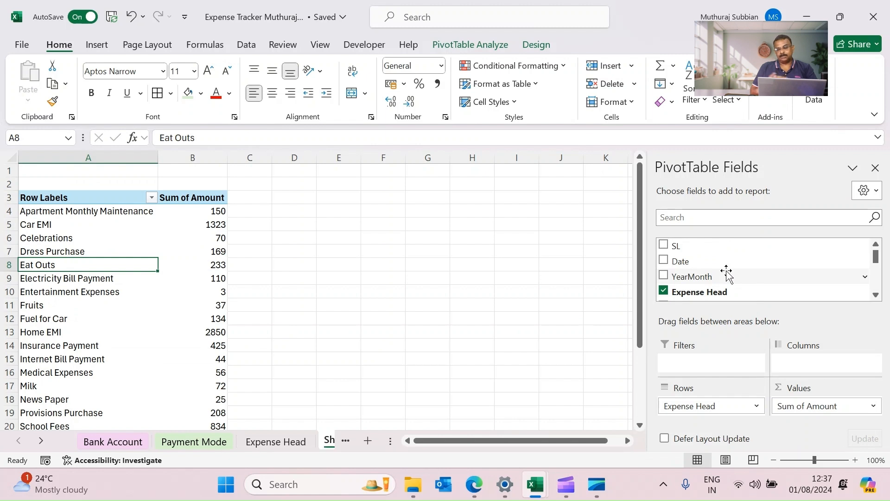
{"action": "left_click", "coordinate": [664, 276]}
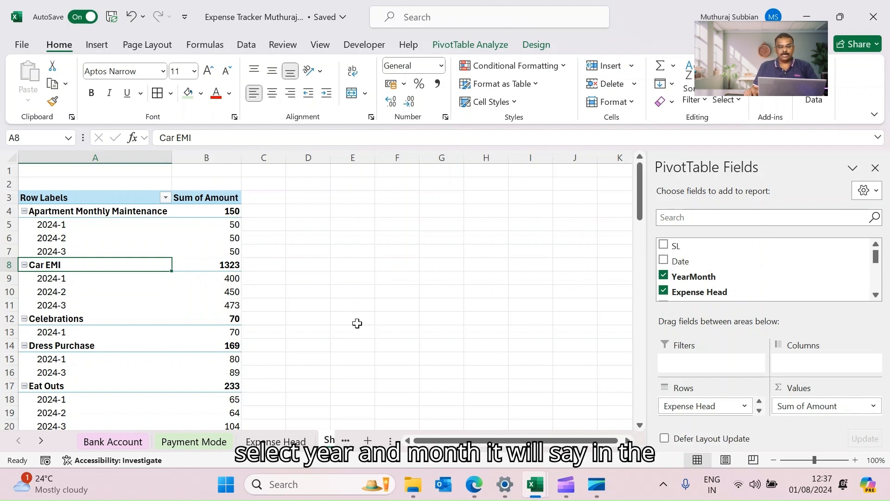
Examine the monthly amounts for Apartment Monthly Maintenance and the monthly breakdown of the other expense heads.
{"action": "left_click", "coordinate": [53, 226]}
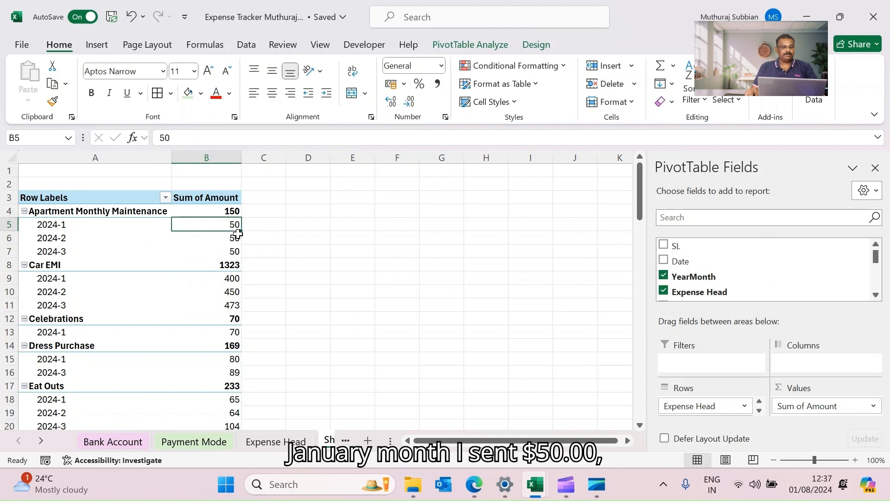
{"action": "left_click", "coordinate": [139, 239]}
{"action": "left_click", "coordinate": [237, 238]}
{"action": "left_click", "coordinate": [85, 251]}
{"action": "left_click", "coordinate": [234, 252]}
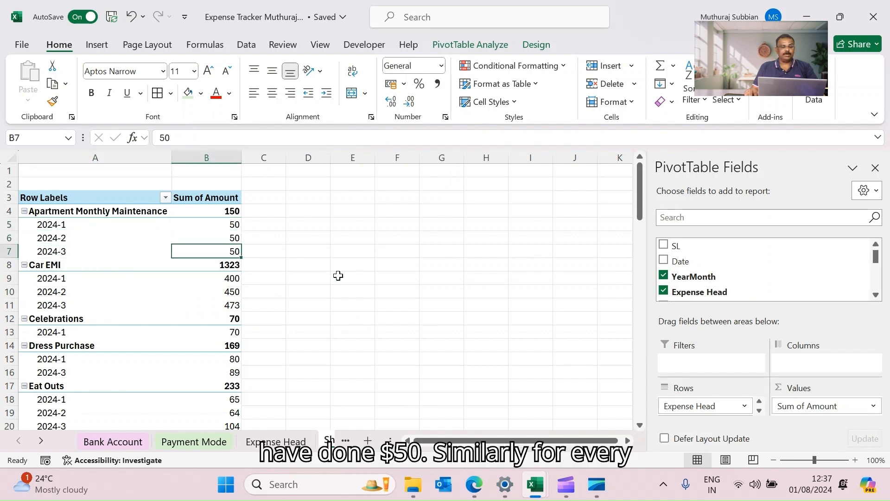
{"action": "scroll", "coordinate": [102, 308], "scroll_direction": "down", "scroll_amount": 4}
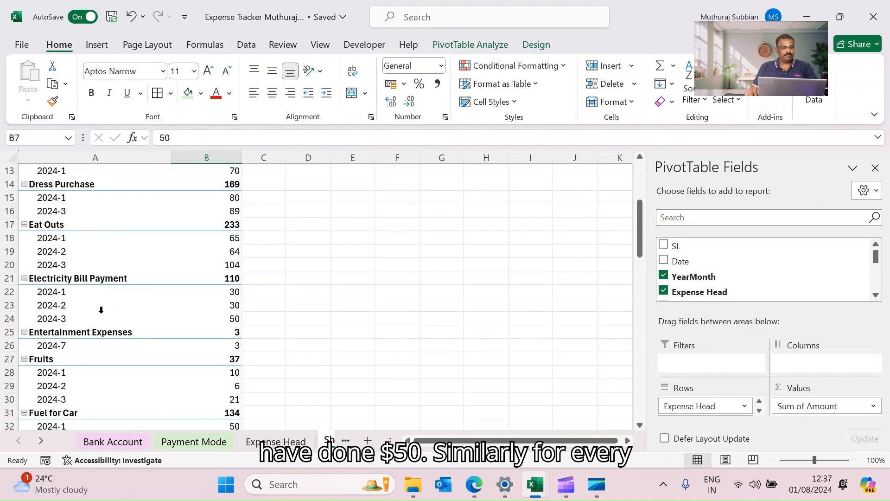
{"action": "scroll", "coordinate": [101, 310], "scroll_direction": "down", "scroll_amount": 2}
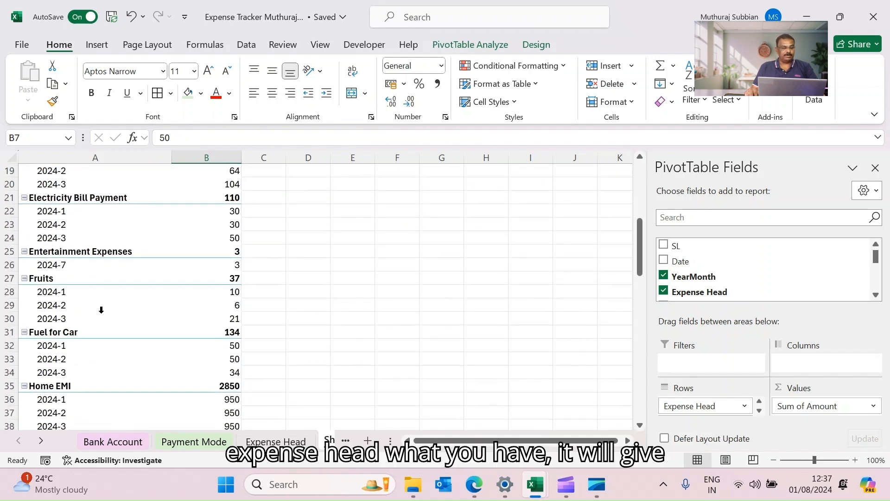
{"action": "scroll", "coordinate": [101, 309], "scroll_direction": "down", "scroll_amount": 2}
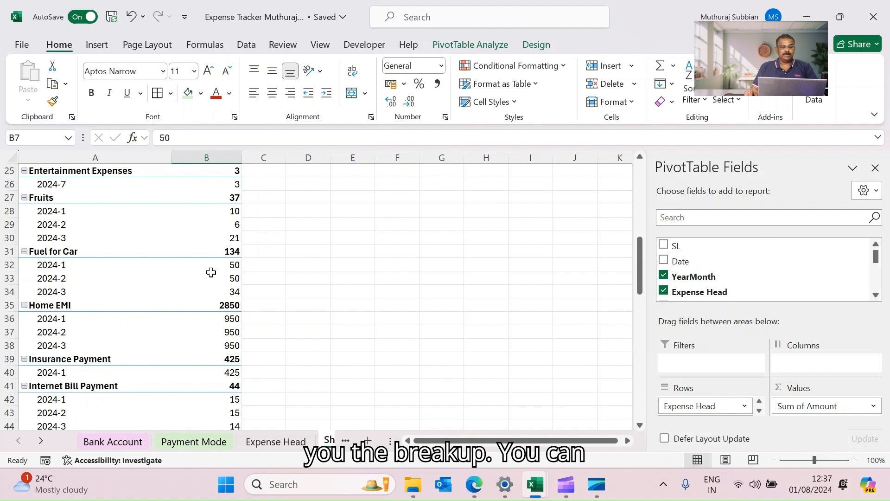
{"action": "mouse_move", "coordinate": [210, 272]}
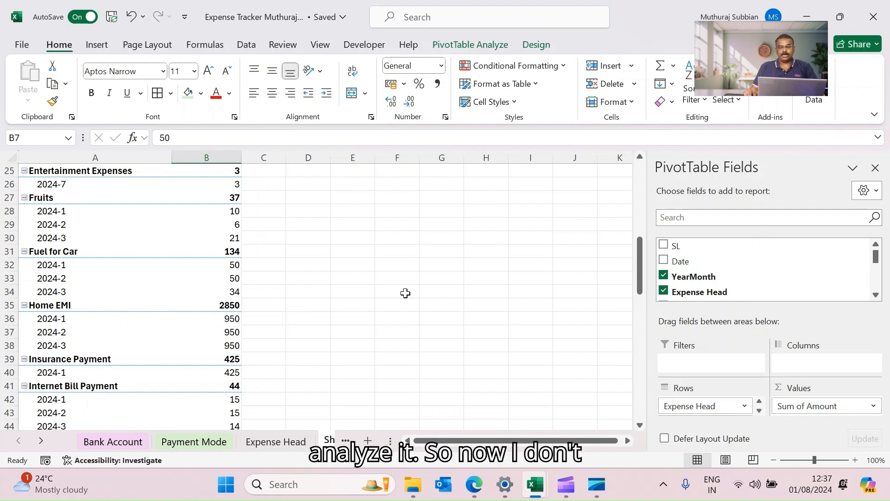
{"action": "scroll", "coordinate": [77, 282], "scroll_direction": "up", "scroll_amount": 8}
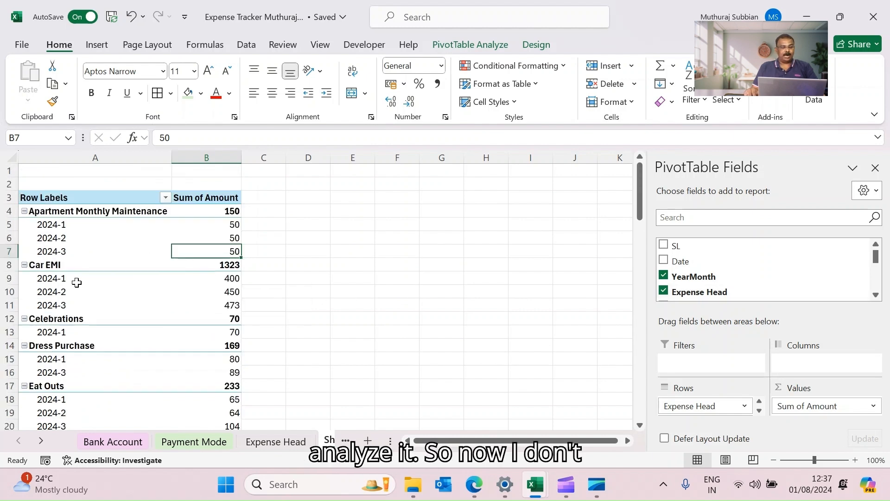
Replace Expense Head with Payment Mode in the PivotTable rows and check the Amazon Pay and Apple Pay entries for 2024-1.
{"action": "left_click", "coordinate": [67, 214]}
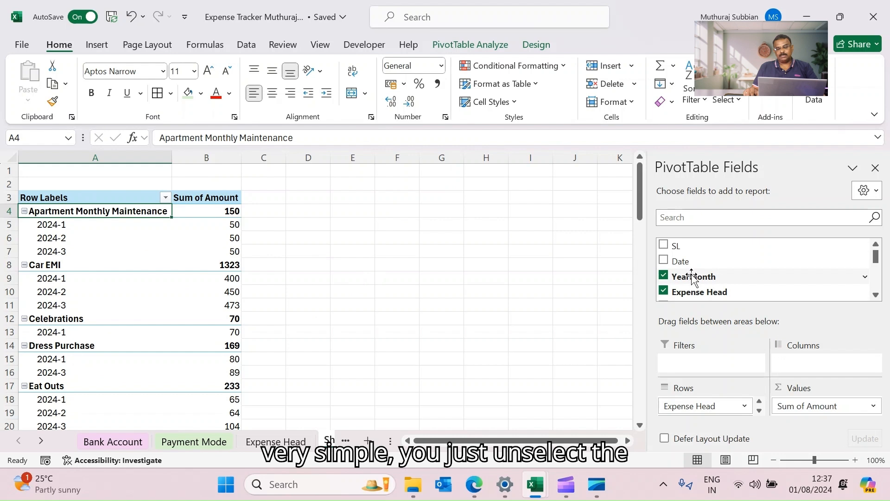
{"action": "left_click", "coordinate": [676, 290]}
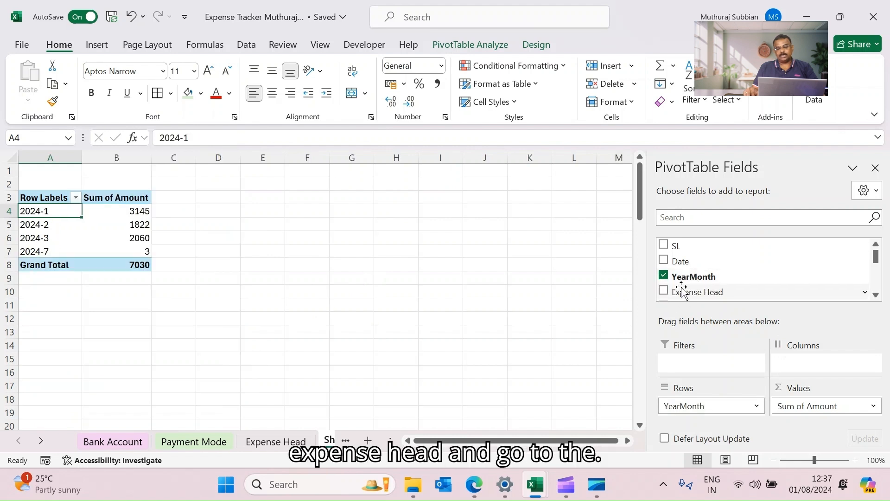
{"action": "scroll", "coordinate": [677, 291], "scroll_direction": "down", "scroll_amount": 3}
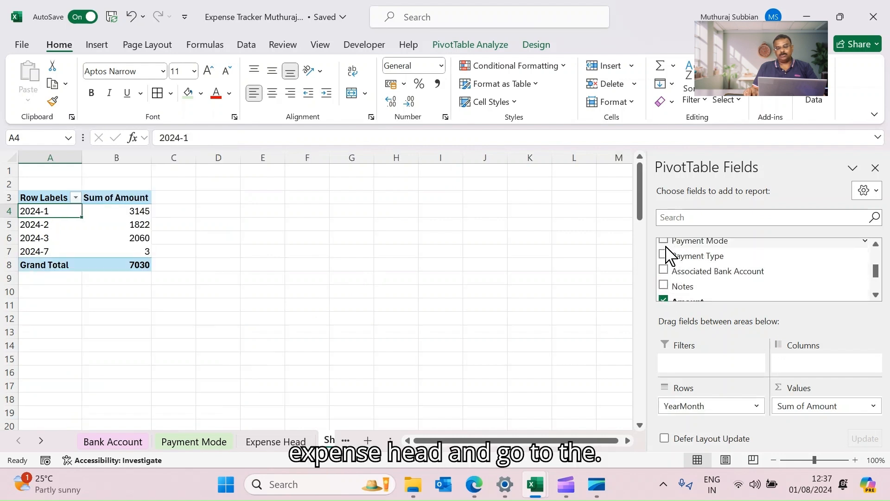
{"action": "left_click", "coordinate": [664, 241]}
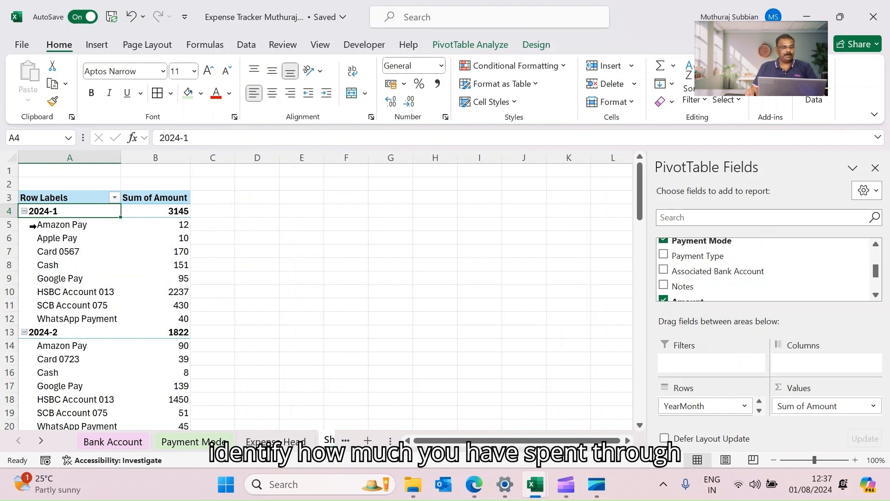
{"action": "left_click", "coordinate": [60, 225]}
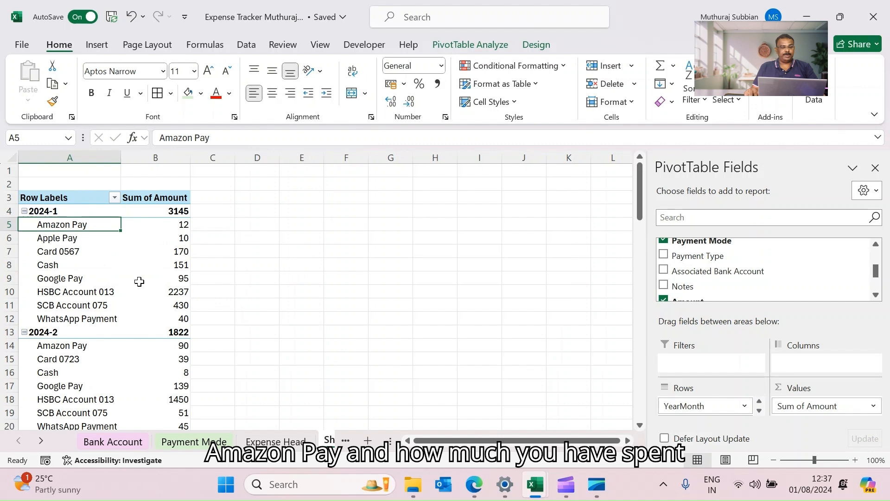
{"action": "left_click", "coordinate": [58, 239]}
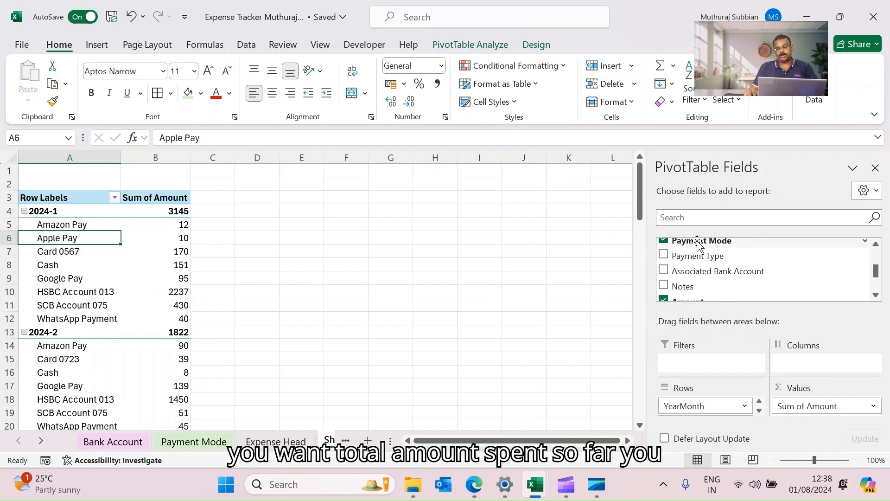
Remove the YearMonth field from the PivotTable so that amounts are totalled by payment mode only.
{"action": "scroll", "coordinate": [703, 269], "scroll_direction": "down", "scroll_amount": 2}
{"action": "scroll", "coordinate": [701, 266], "scroll_direction": "up", "scroll_amount": 3}
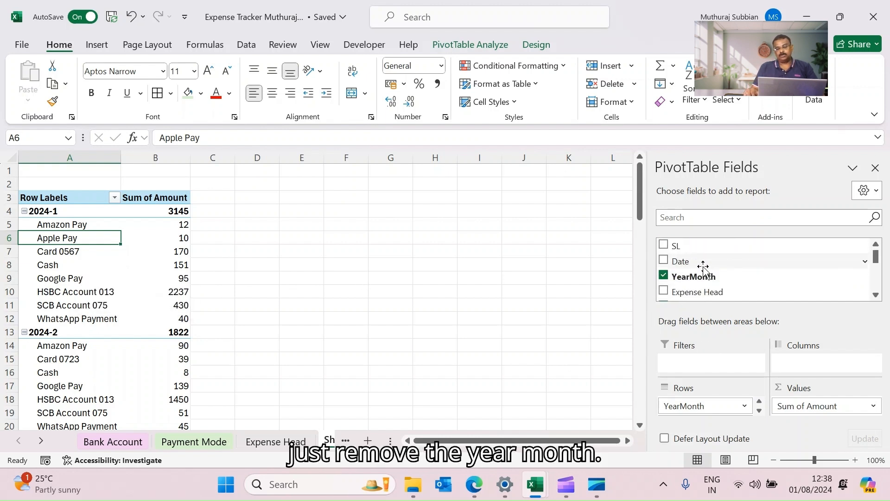
{"action": "left_click", "coordinate": [663, 277]}
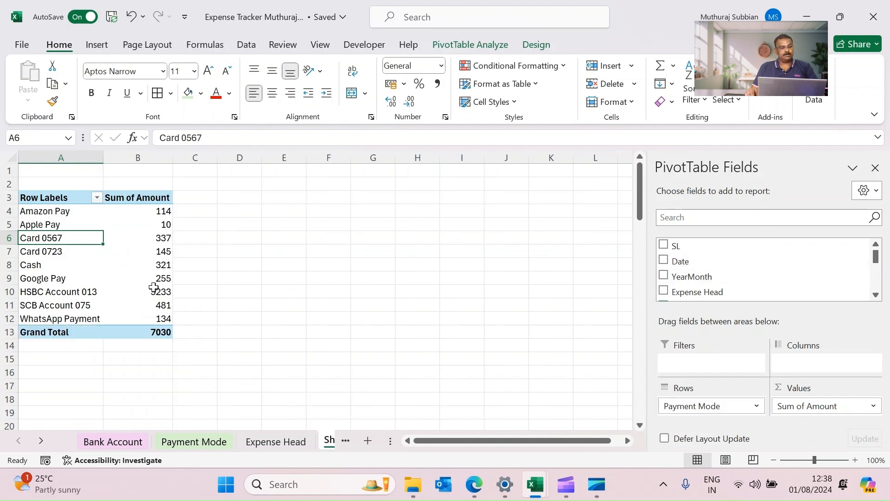
Examine the total amounts spent through Amazon Pay, Apple Pay and the HSBC account in the PivotTable.
{"action": "left_click", "coordinate": [52, 214]}
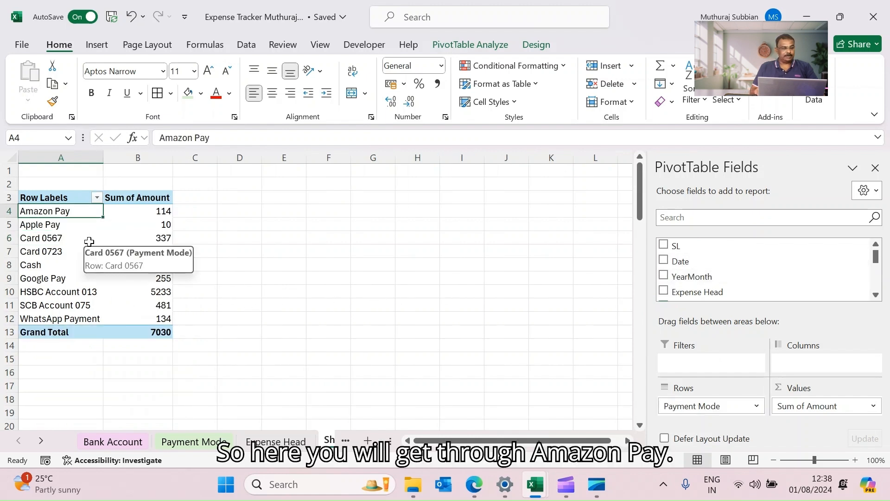
{"action": "key", "text": "Right"}
{"action": "key", "text": "Right"}
{"action": "key", "text": "Left"}
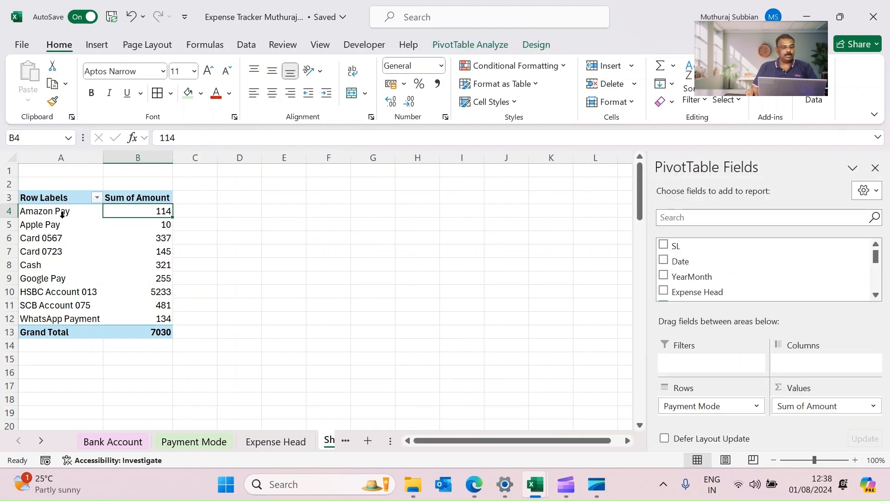
{"action": "left_click", "coordinate": [40, 224]}
{"action": "left_click", "coordinate": [145, 229]}
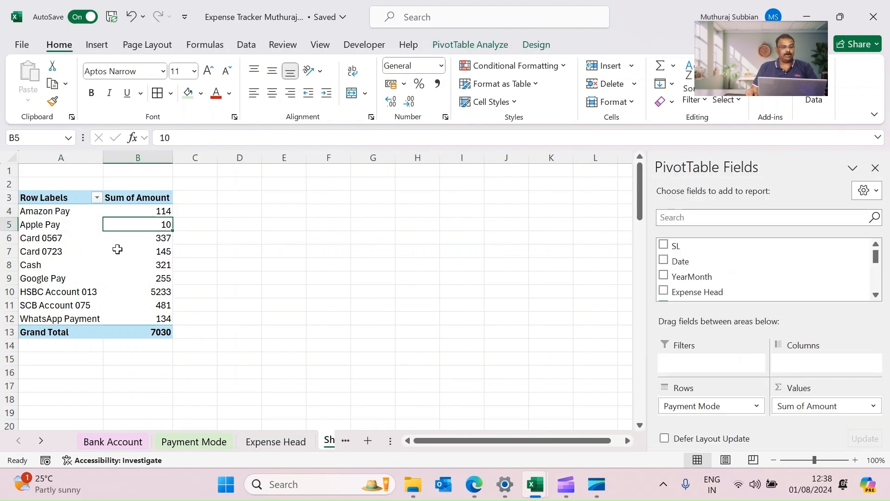
{"action": "left_click", "coordinate": [61, 299]}
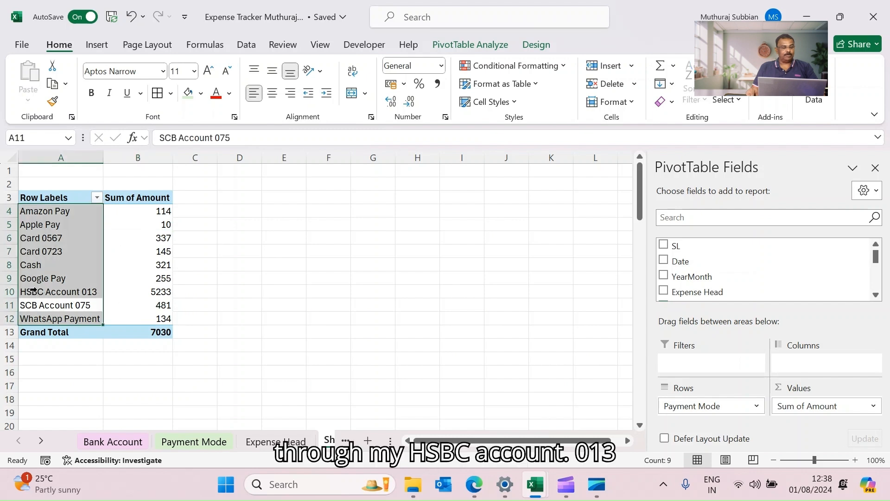
{"action": "left_click", "coordinate": [33, 290]}
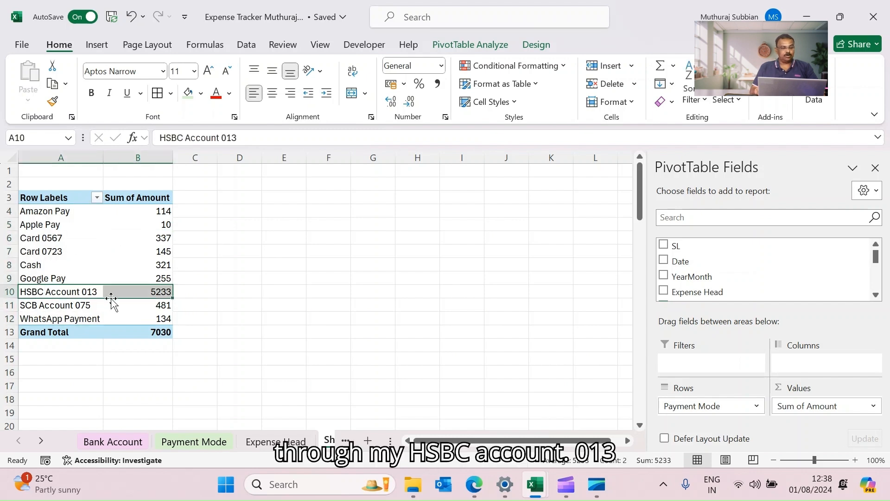
{"action": "left_click", "coordinate": [111, 296]}
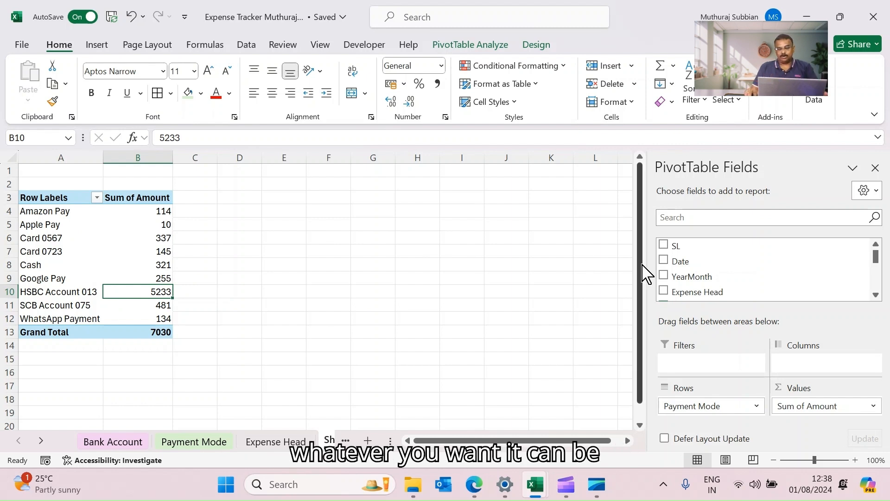
Replace Payment Mode with Associated Bank Account in the PivotTable rows.
{"action": "scroll", "coordinate": [672, 292], "scroll_direction": "down", "scroll_amount": 3}
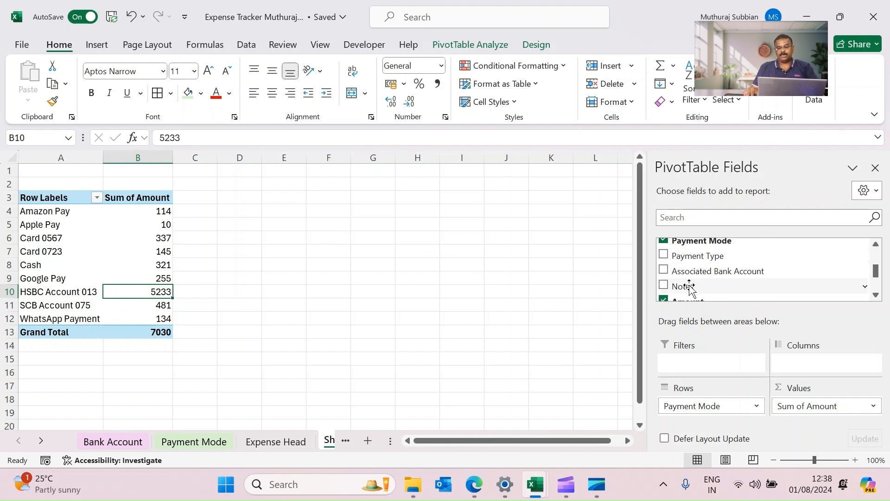
{"action": "scroll", "coordinate": [681, 278], "scroll_direction": "up", "scroll_amount": 3}
{"action": "scroll", "coordinate": [679, 280], "scroll_direction": "down", "scroll_amount": 3}
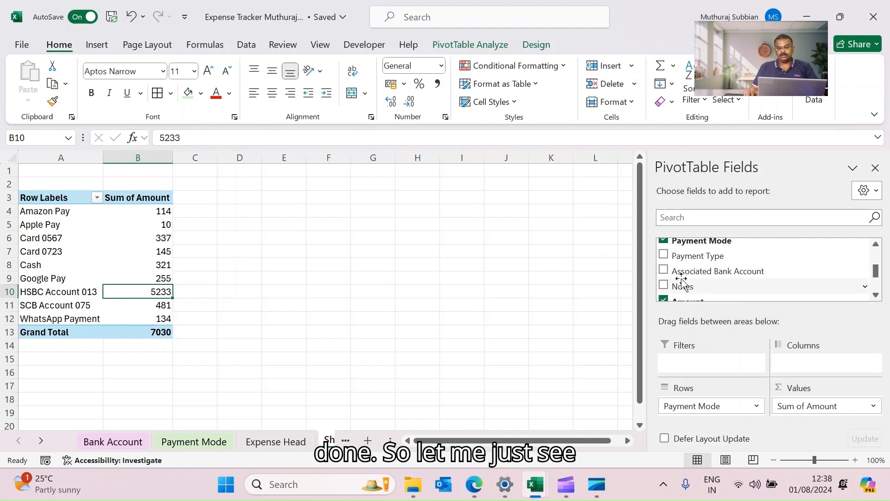
{"action": "left_click", "coordinate": [664, 242]}
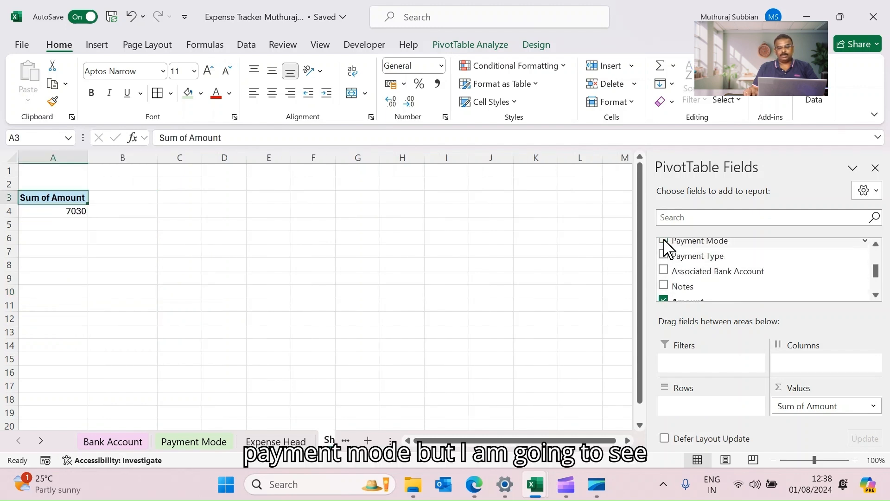
{"action": "left_click", "coordinate": [664, 271]}
Examine the total amounts spent through cash and through each HSBC and SCB bank account and credit card.
{"action": "left_click", "coordinate": [54, 216]}
{"action": "left_click", "coordinate": [170, 212]}
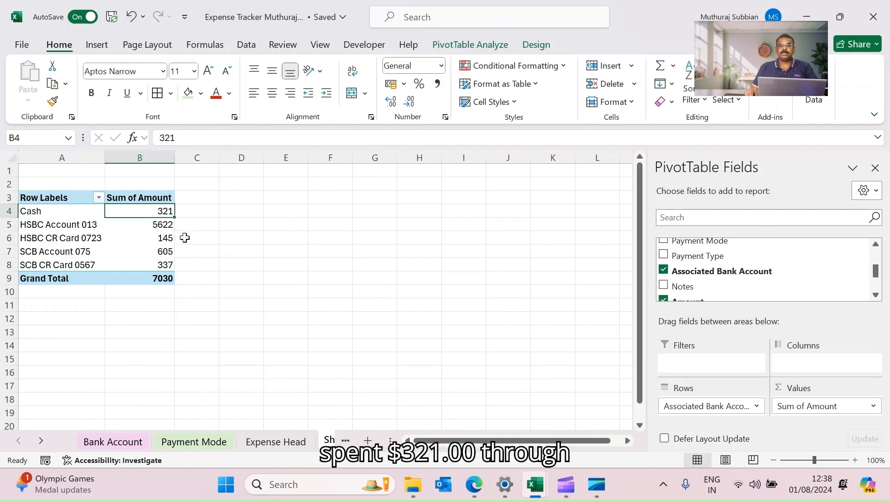
{"action": "left_click", "coordinate": [44, 226]}
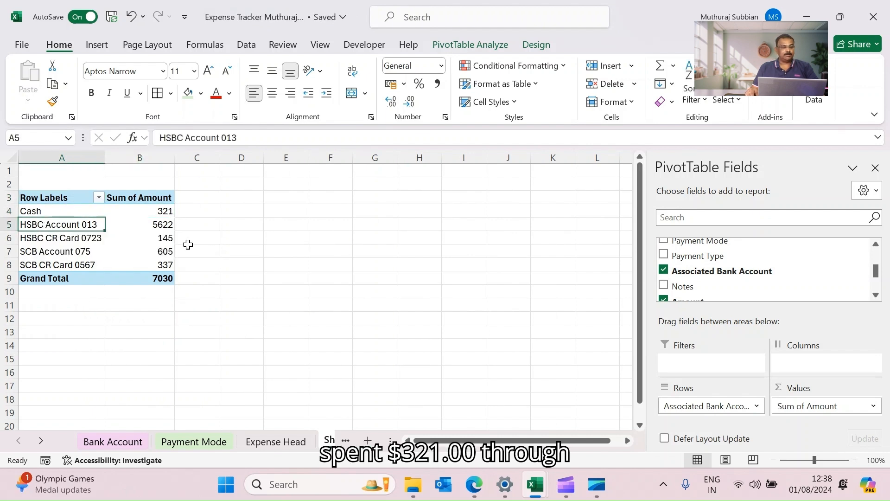
{"action": "left_click", "coordinate": [160, 227]}
{"action": "left_click", "coordinate": [72, 238]}
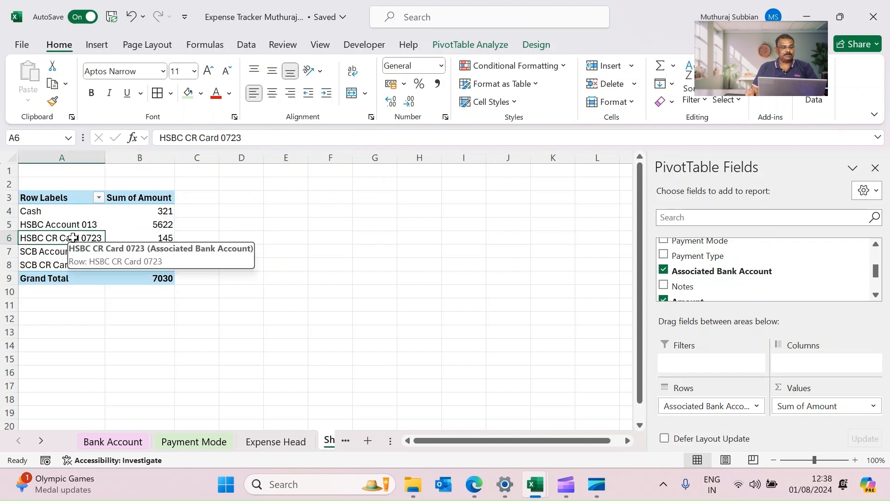
{"action": "left_click", "coordinate": [164, 239]}
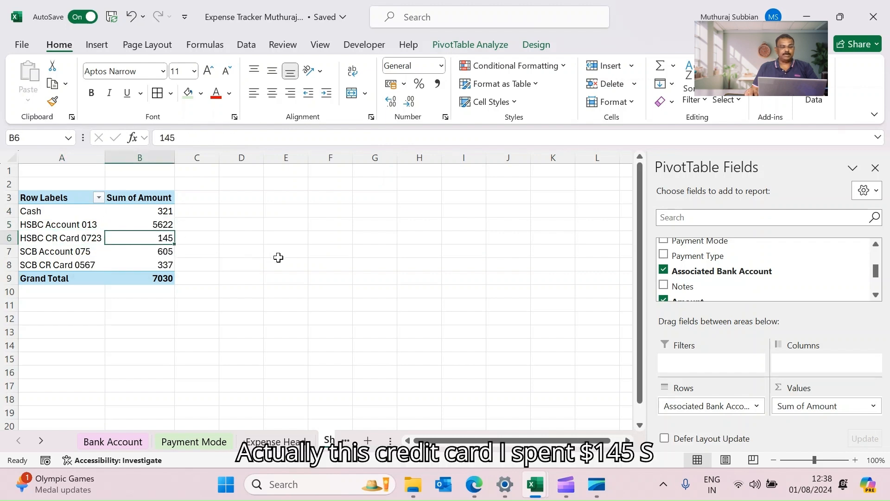
{"action": "left_click", "coordinate": [73, 254]}
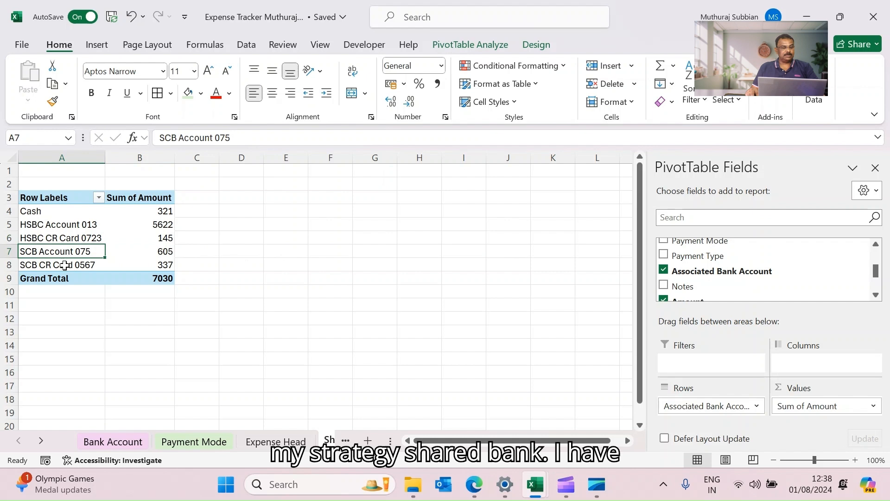
{"action": "left_click", "coordinate": [65, 265]}
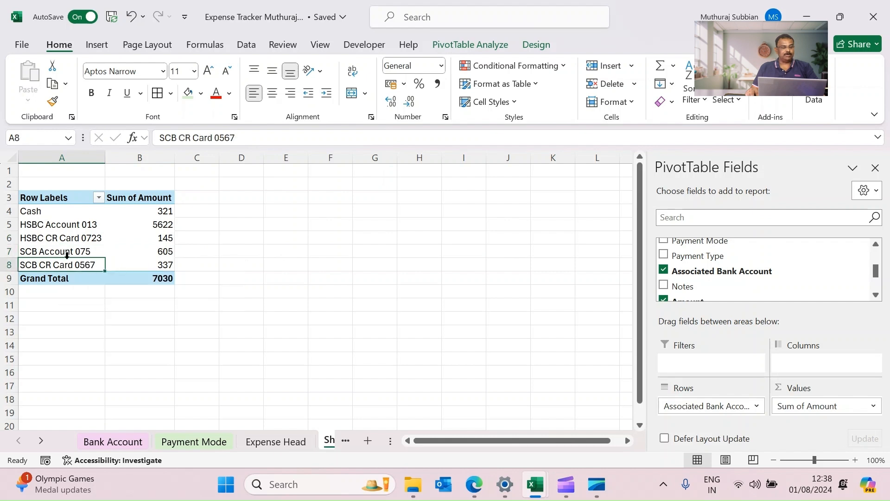
{"action": "left_click", "coordinate": [64, 254]}
{"action": "left_click", "coordinate": [64, 268]}
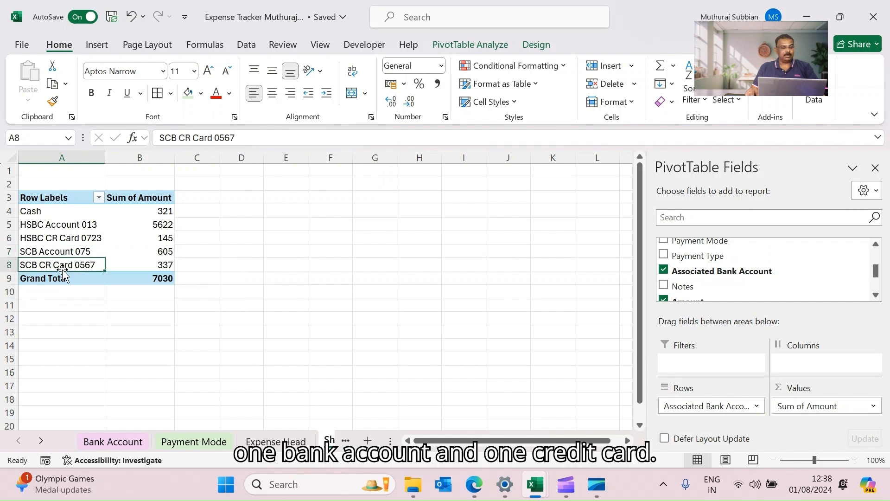
{"action": "left_click", "coordinate": [161, 261]}
{"action": "left_click", "coordinate": [164, 252]}
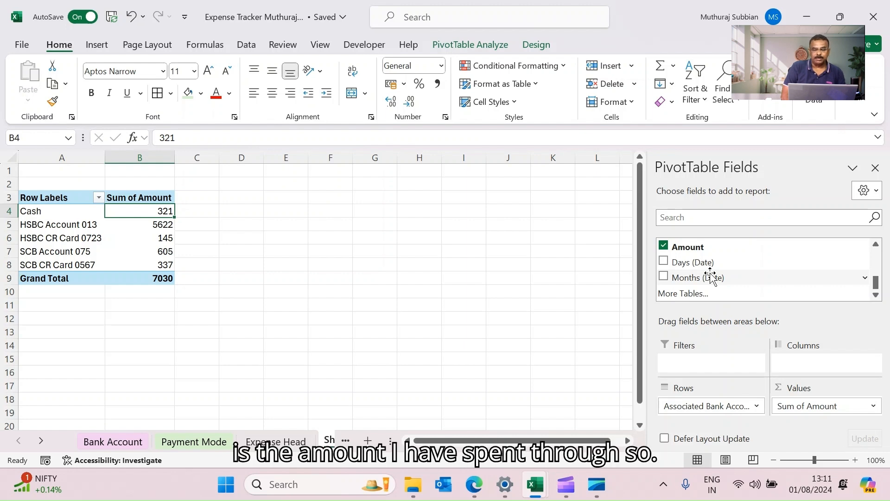
Add the Months (Date) field to the PivotTable rows and check the Cash entries for Jan, Feb, Mar and Jul.
{"action": "left_click", "coordinate": [663, 277]}
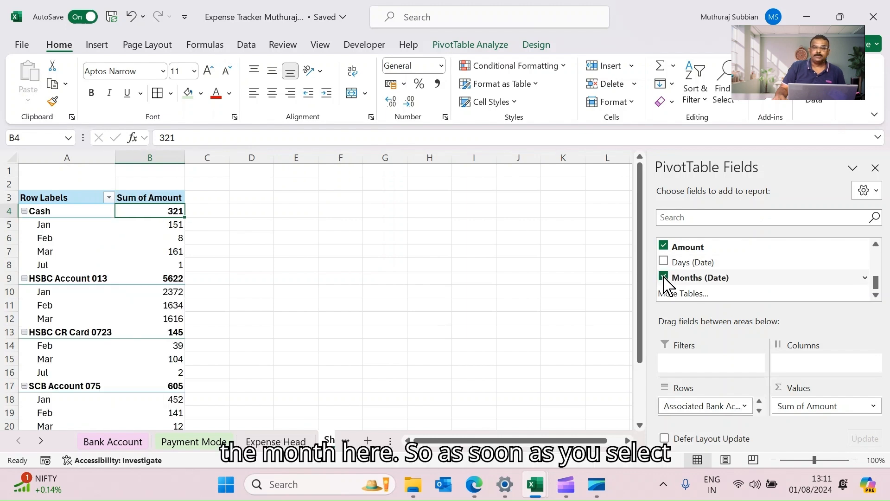
{"action": "left_click", "coordinate": [42, 224]}
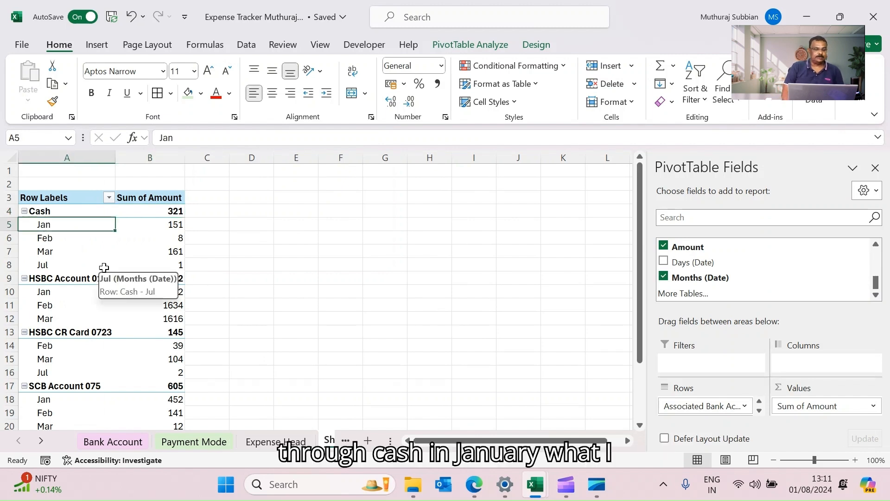
{"action": "left_click", "coordinate": [54, 239]}
{"action": "left_click", "coordinate": [48, 252]}
{"action": "left_click", "coordinate": [46, 266]}
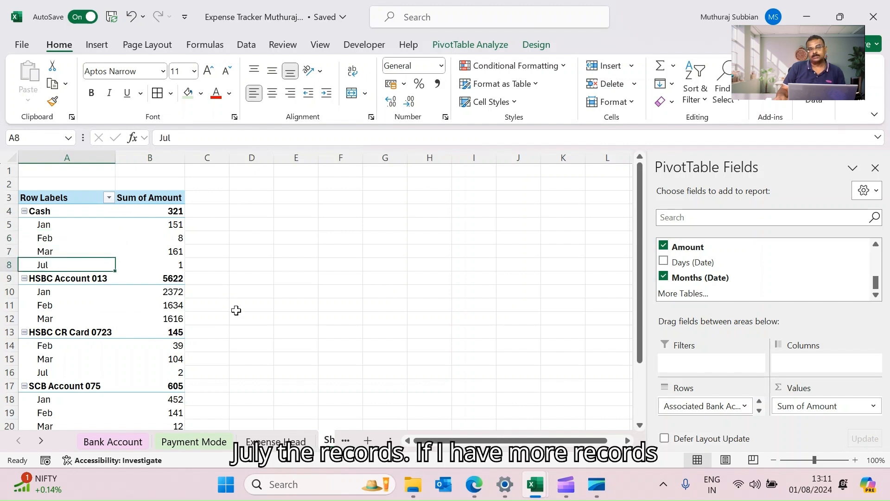
Examine the monthly amounts listed under the HSBC account and the HSBC credit card in the PivotTable.
{"action": "scroll", "coordinate": [95, 337], "scroll_direction": "down", "scroll_amount": 2}
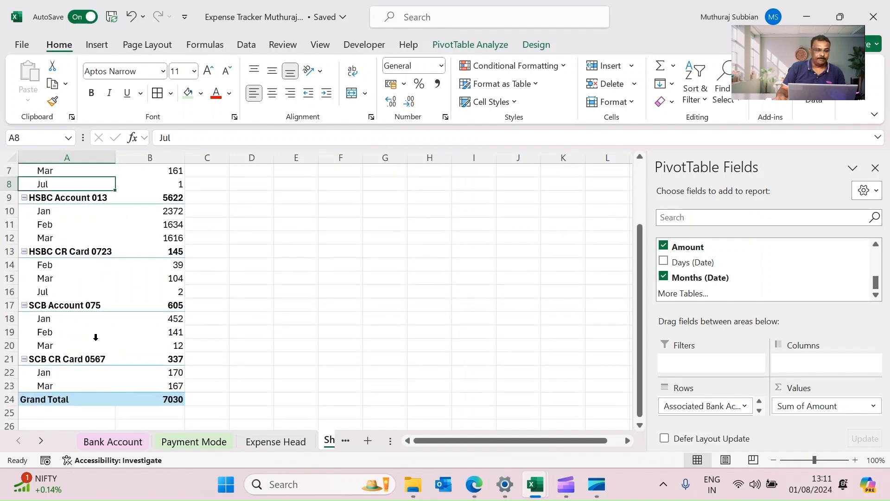
{"action": "scroll", "coordinate": [96, 337], "scroll_direction": "up", "scroll_amount": 2}
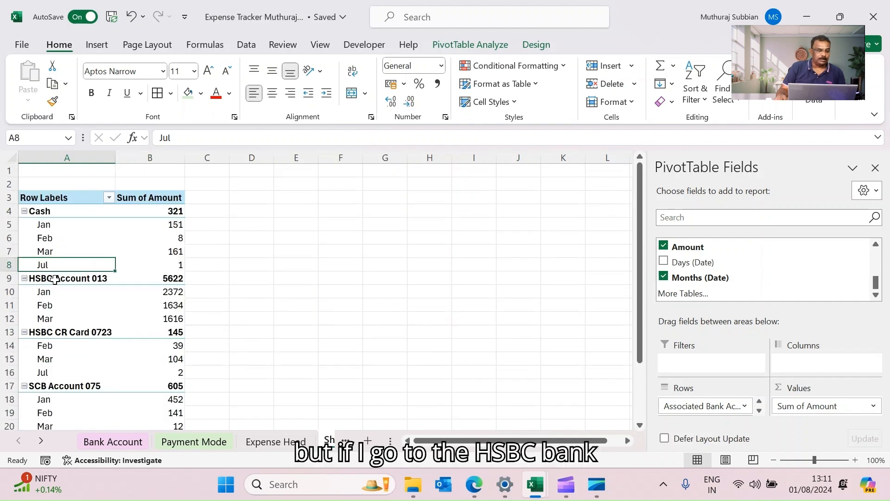
{"action": "left_click", "coordinate": [64, 297]}
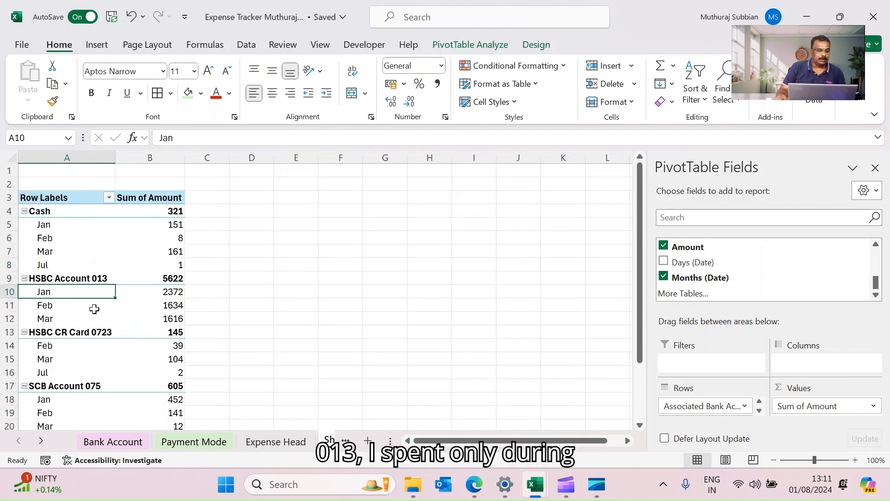
{"action": "left_click", "coordinate": [44, 306]}
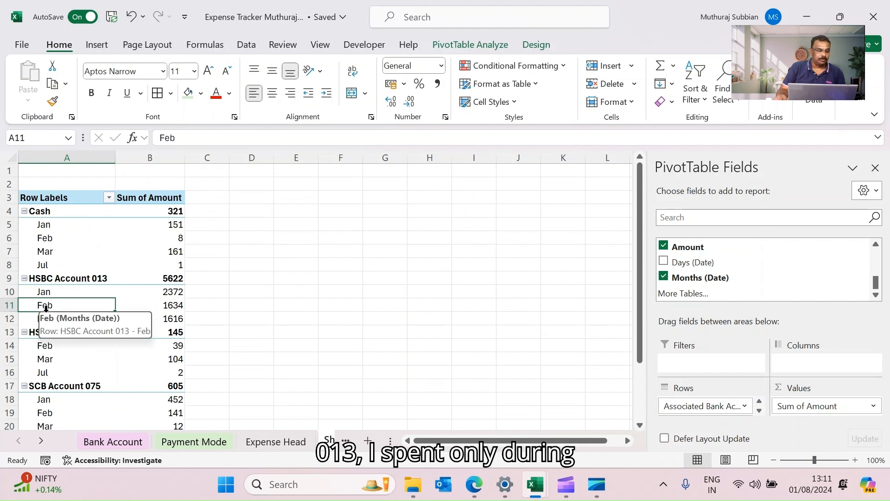
{"action": "left_click", "coordinate": [44, 318]}
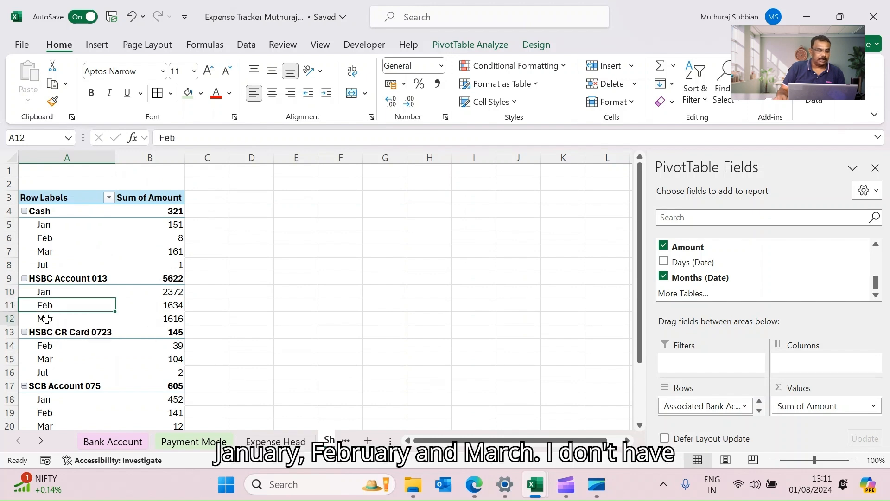
{"action": "scroll", "coordinate": [125, 347], "scroll_direction": "down", "scroll_amount": 2}
{"action": "left_click", "coordinate": [50, 270]}
{"action": "left_click", "coordinate": [67, 296]}
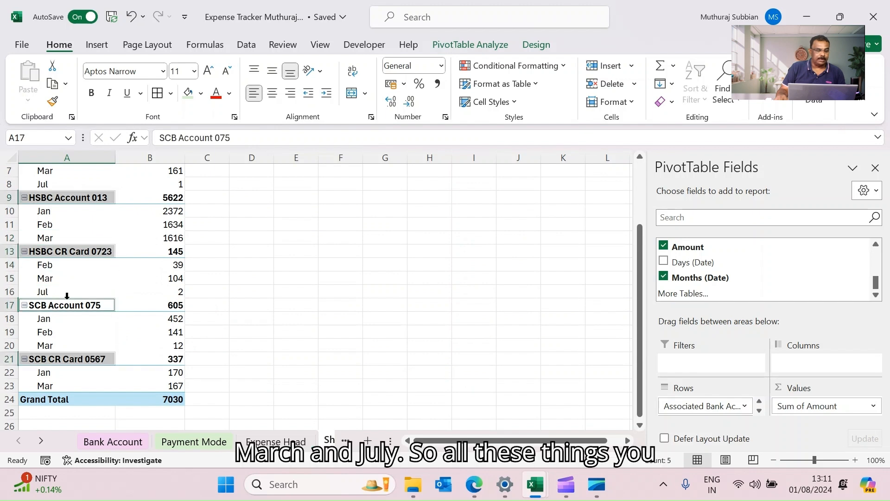
{"action": "left_click", "coordinate": [52, 292]}
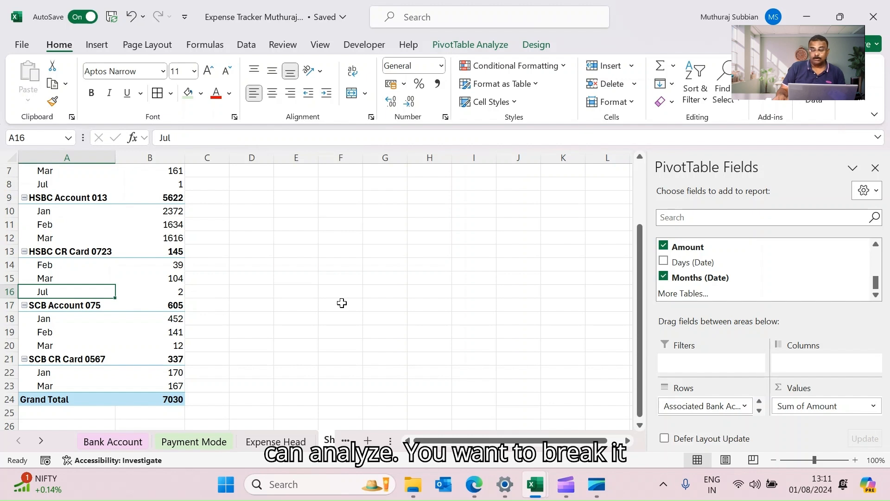
{"action": "scroll", "coordinate": [342, 303], "scroll_direction": "up", "scroll_amount": 2}
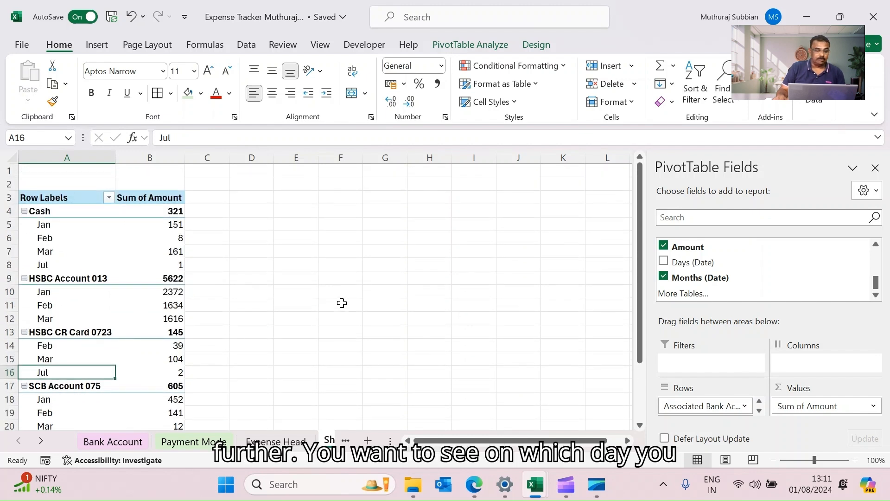
Add the Days (Date) field to the PivotTable and expand January under Cash into its daily amounts.
{"action": "left_click", "coordinate": [664, 260]}
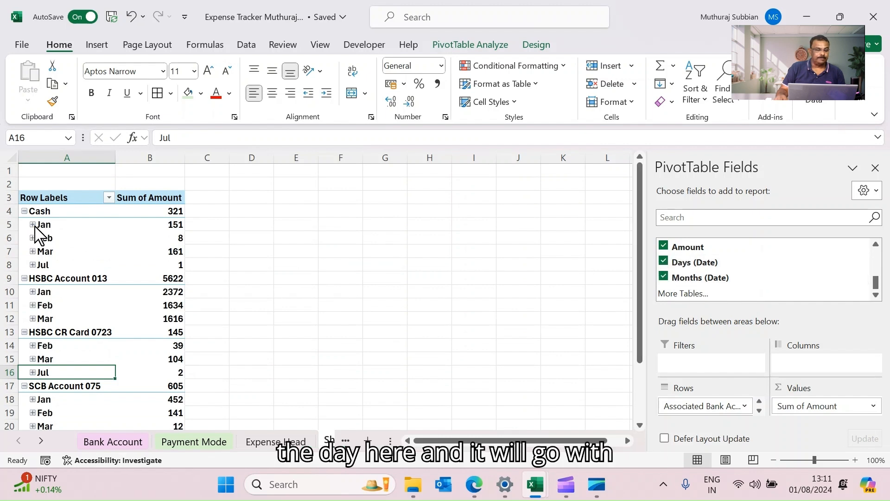
{"action": "left_click", "coordinate": [33, 224]}
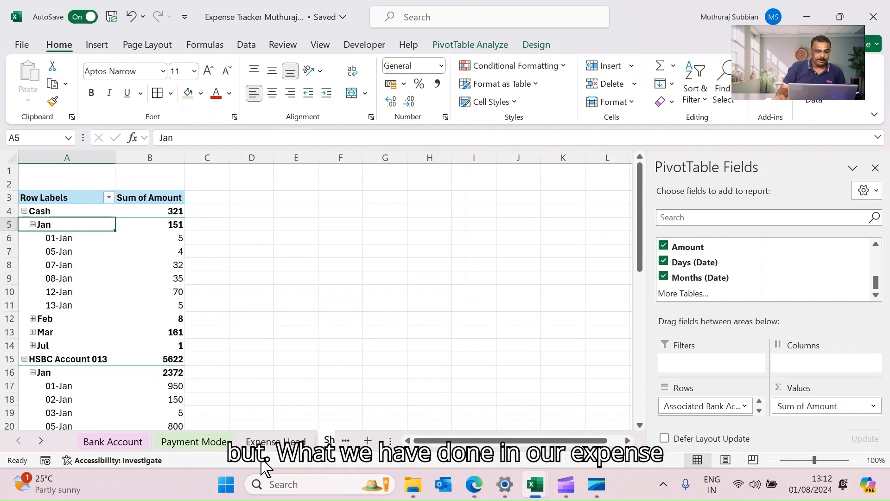
Review the monthly columns up to Dec-24 on the Expense Head sheet and return to the PivotTable on Sheet3.
{"action": "left_click", "coordinate": [276, 441]}
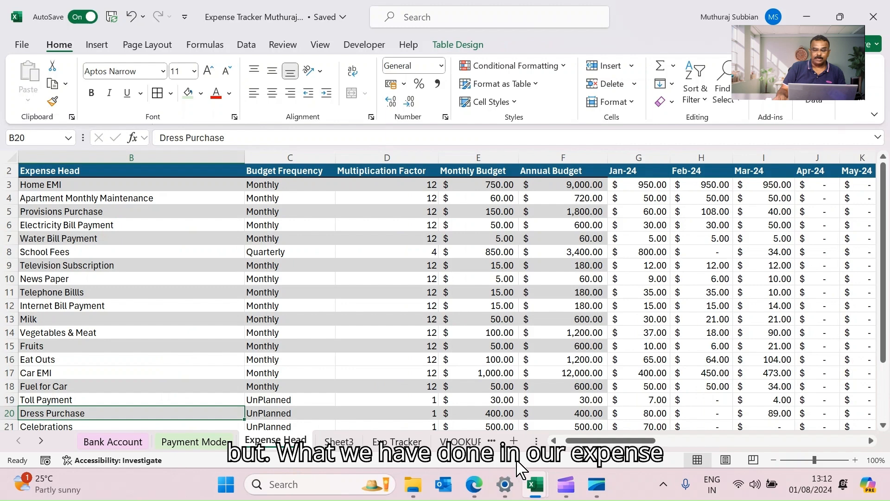
{"action": "left_click_drag", "start_coordinate": [587, 442], "coordinate": [633, 447]}
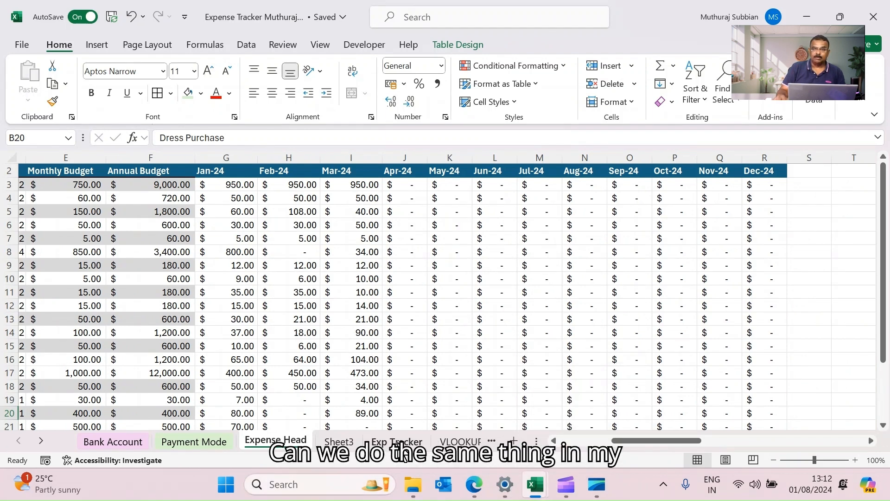
{"action": "left_click", "coordinate": [335, 443]}
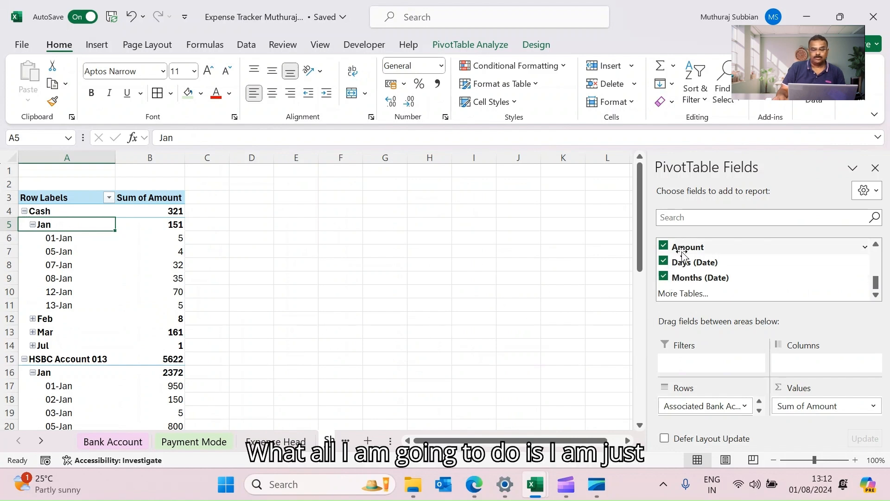
Move Months (Date) to the PivotTable columns, remove Days (Date), and check the Jan, Feb, Mar and Jul columns.
{"action": "left_click_drag", "start_coordinate": [686, 278], "coordinate": [803, 366]}
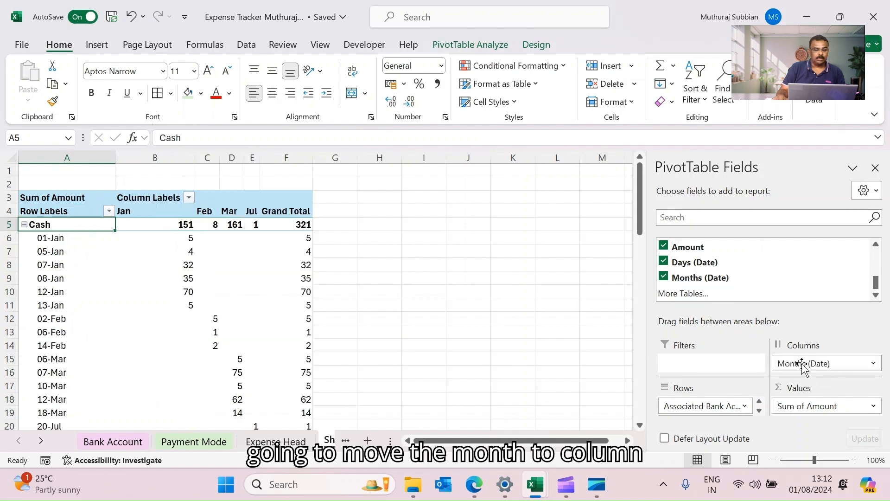
{"action": "left_click", "coordinate": [664, 262]}
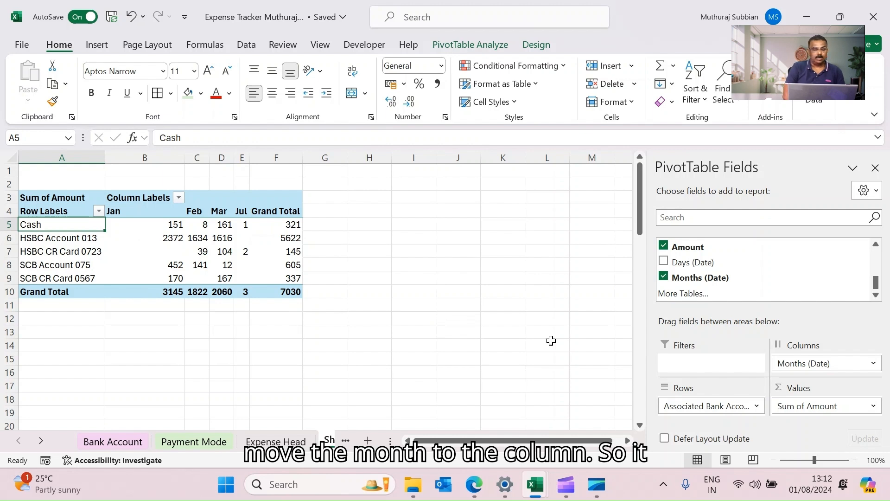
{"action": "left_click", "coordinate": [139, 209]}
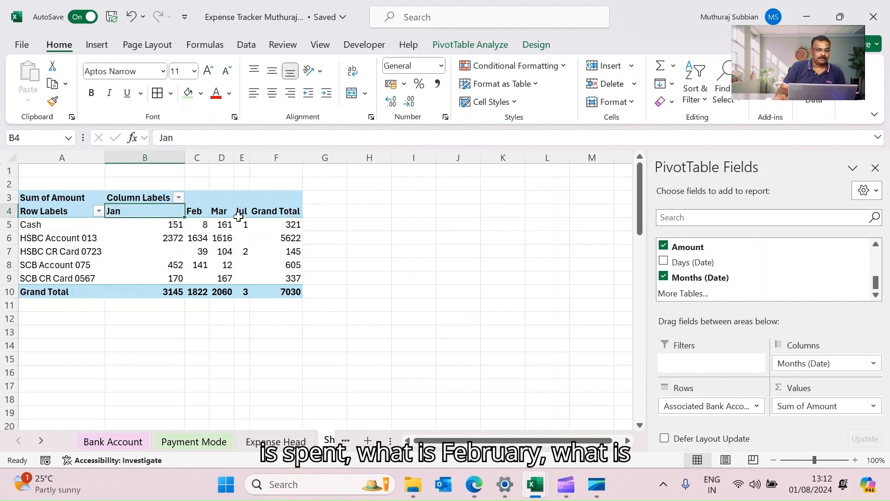
{"action": "left_click", "coordinate": [198, 211]}
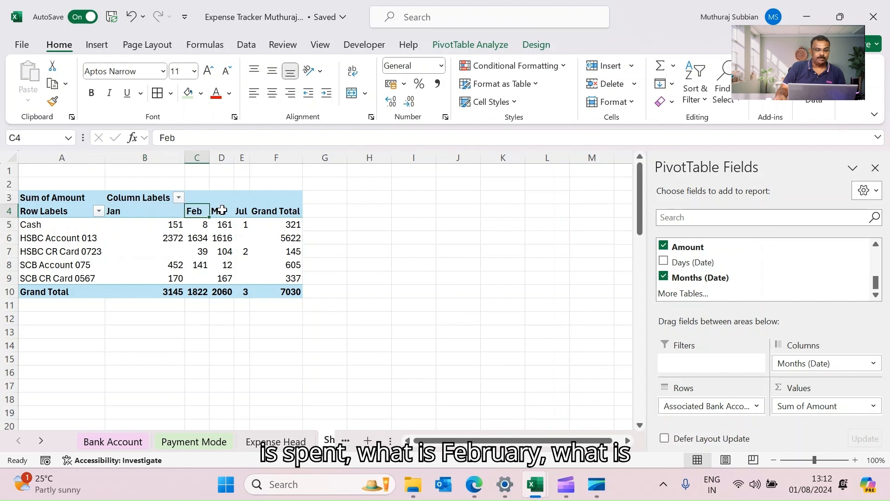
{"action": "left_click", "coordinate": [222, 211]}
{"action": "left_click", "coordinate": [241, 211]}
{"action": "mouse_move", "coordinate": [279, 249]}
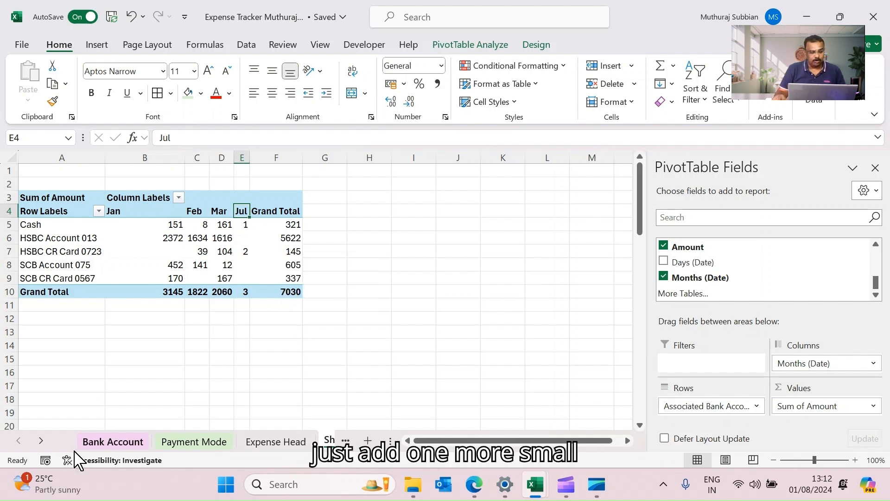
Insert a blank row above the first July record, at row 79 of the Exp Tracker sheet.
{"action": "left_click", "coordinate": [41, 441]}
{"action": "left_click", "coordinate": [40, 441]}
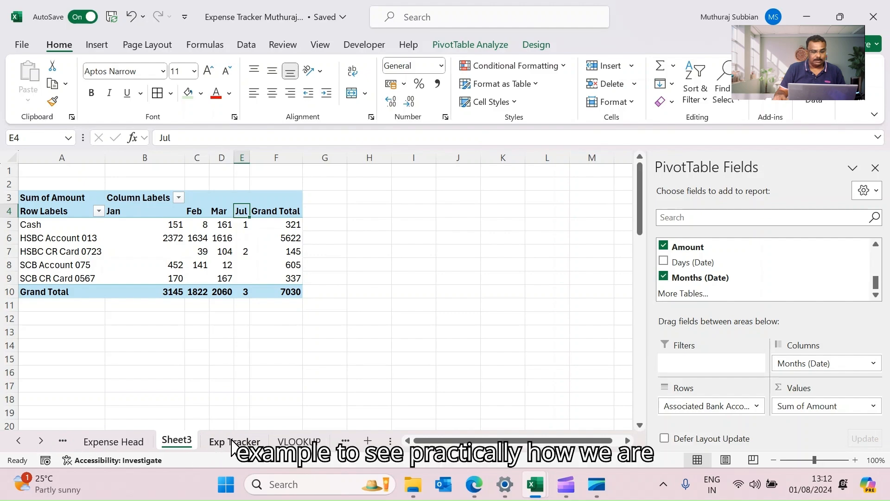
{"action": "left_click", "coordinate": [233, 441]}
{"action": "scroll", "coordinate": [199, 367], "scroll_direction": "down", "scroll_amount": 6}
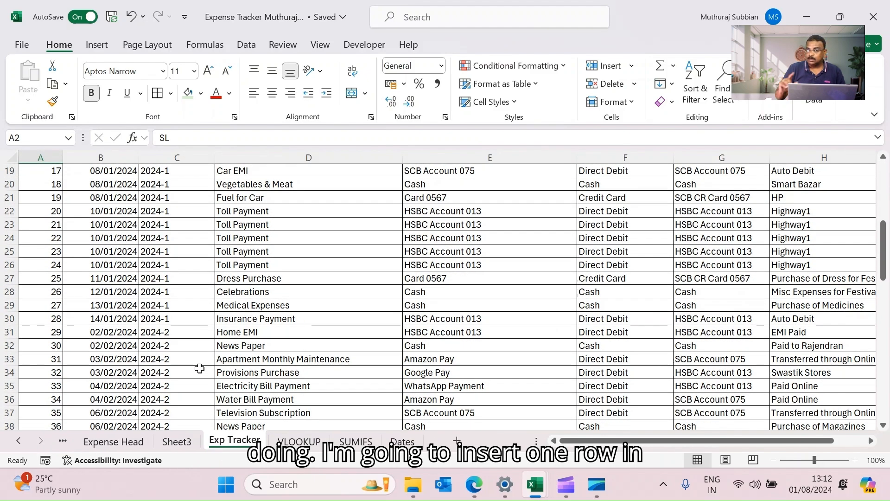
{"action": "scroll", "coordinate": [190, 365], "scroll_direction": "down", "scroll_amount": 14}
{"action": "scroll", "coordinate": [179, 361], "scroll_direction": "down", "scroll_amount": 4}
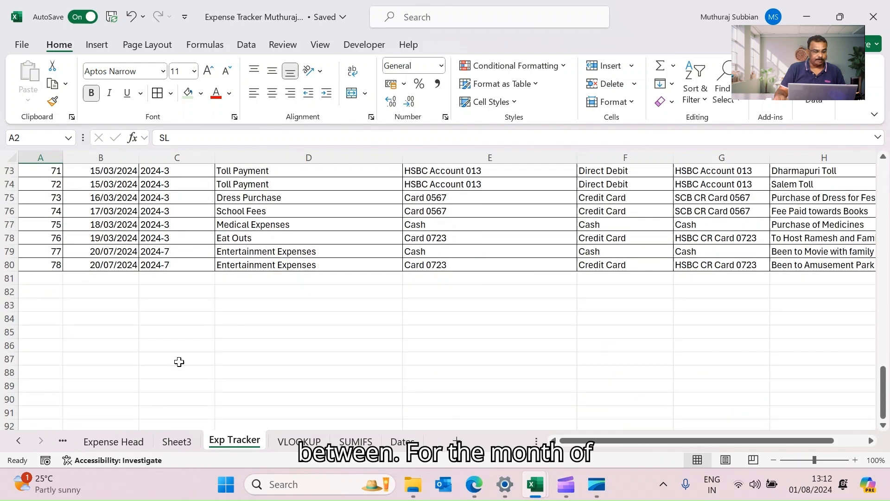
{"action": "left_click", "coordinate": [8, 251]}
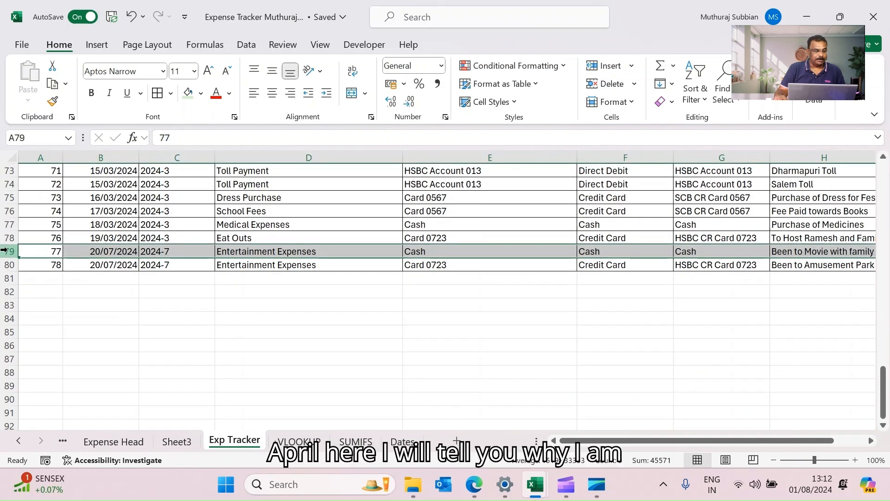
{"action": "right_click", "coordinate": [8, 251]}
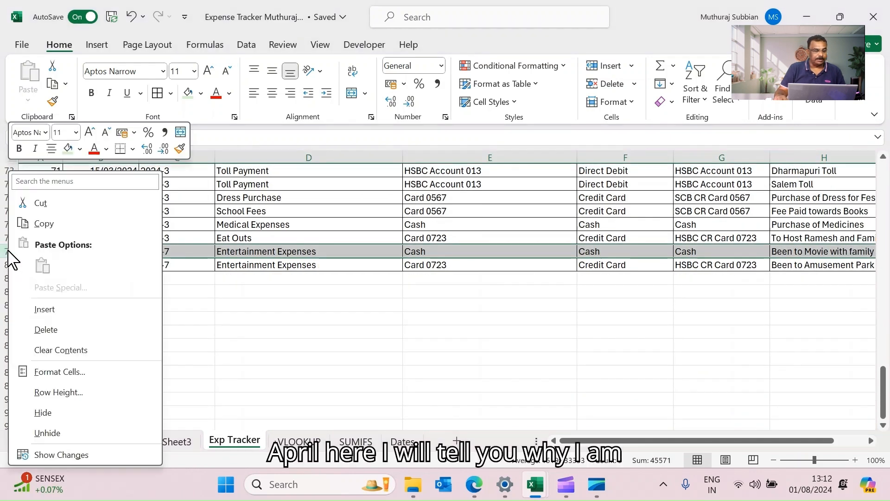
{"action": "left_click", "coordinate": [48, 310]}
Enter the date 20-Apr-2024 in the new row 79 and choose Provisions Purchase as its expense head.
{"action": "left_click", "coordinate": [104, 250]}
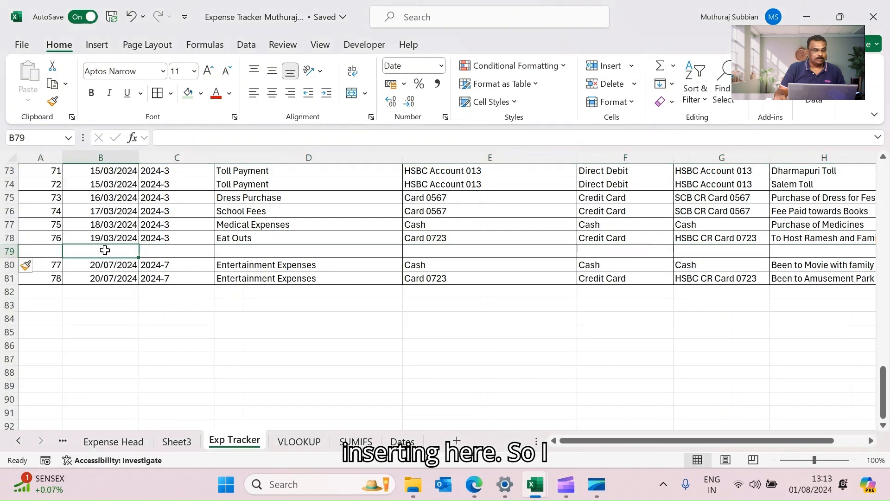
{"action": "type", "text": "20-Apr-2024"}
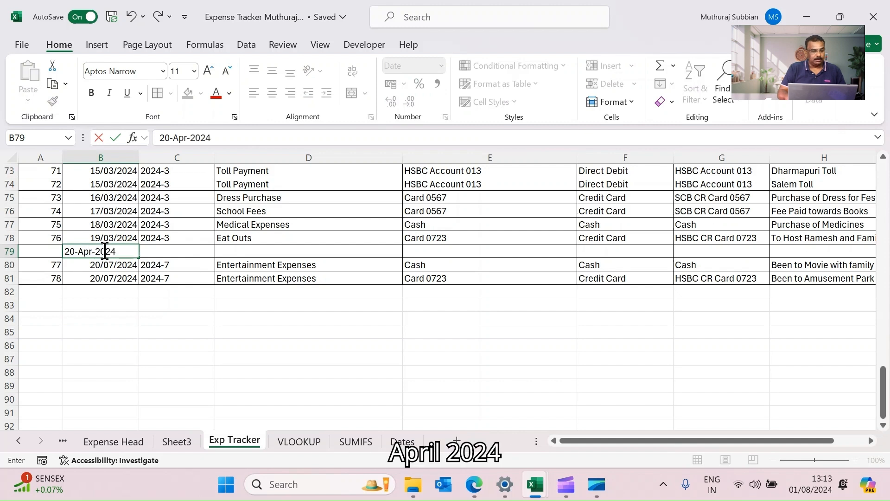
{"action": "key", "text": "Tab"}
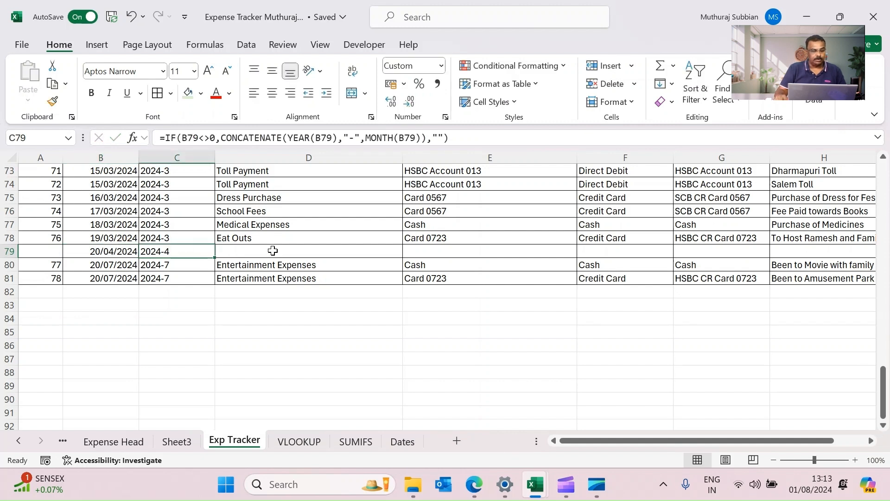
{"action": "left_click", "coordinate": [305, 250]}
{"action": "left_click", "coordinate": [409, 251]}
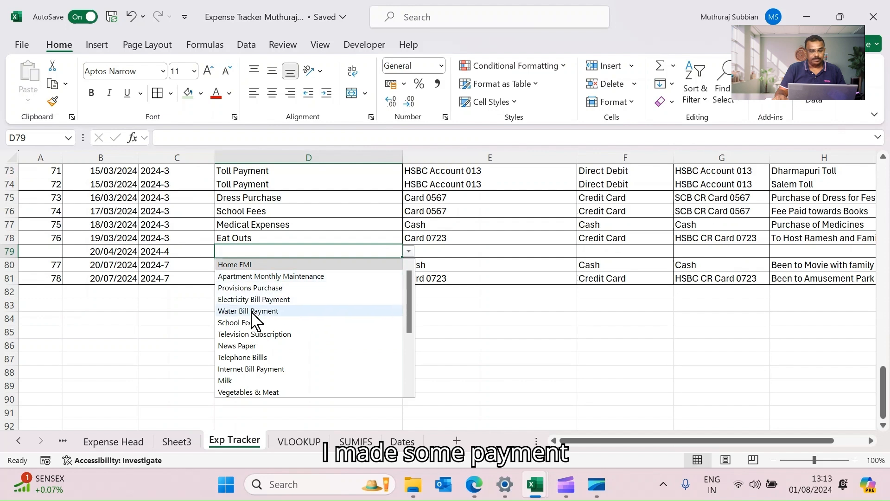
{"action": "left_click", "coordinate": [246, 288]}
Set the new record's payment mode to Google Pay and copy the lookup formulas from F78:G78 into F79:G79.
{"action": "left_click", "coordinate": [519, 250]}
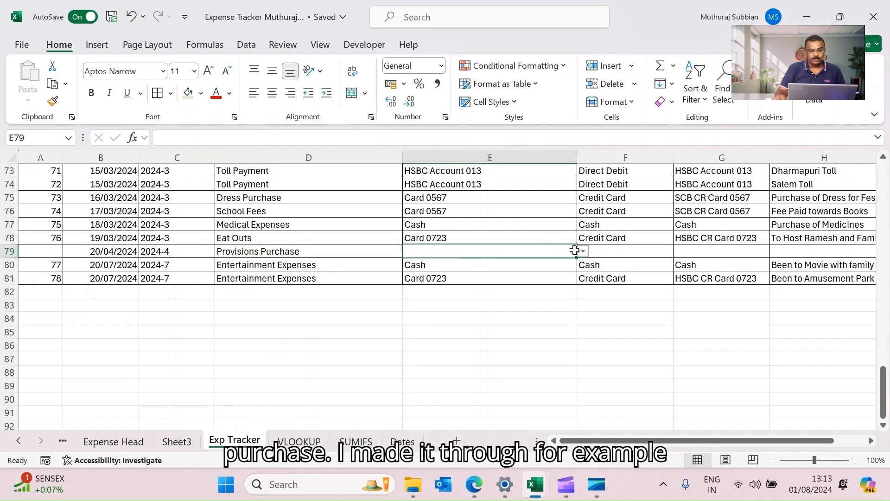
{"action": "left_click", "coordinate": [582, 251]}
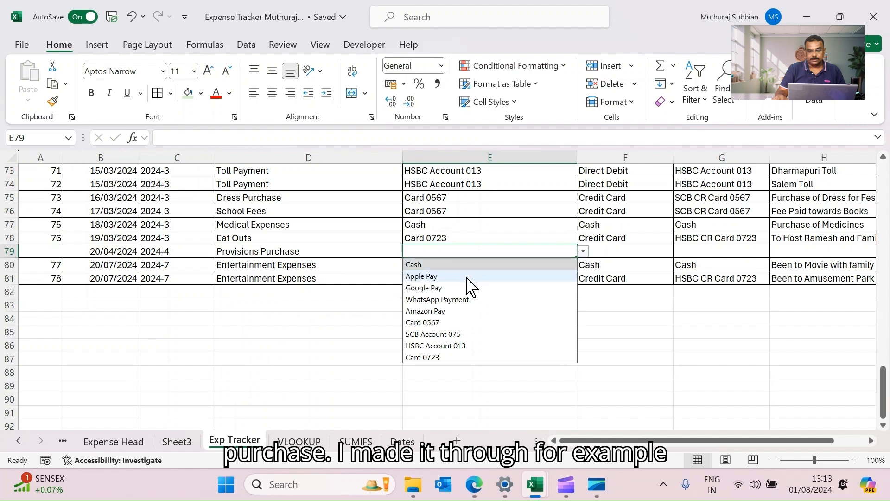
{"action": "left_click", "coordinate": [446, 289]}
{"action": "left_click", "coordinate": [603, 250]}
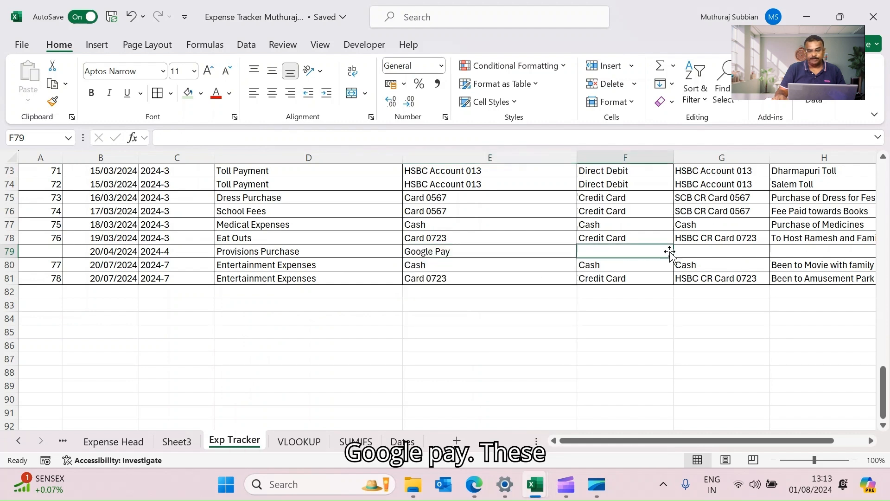
{"action": "left_click", "coordinate": [605, 240]}
{"action": "key", "text": "shift+Right"}
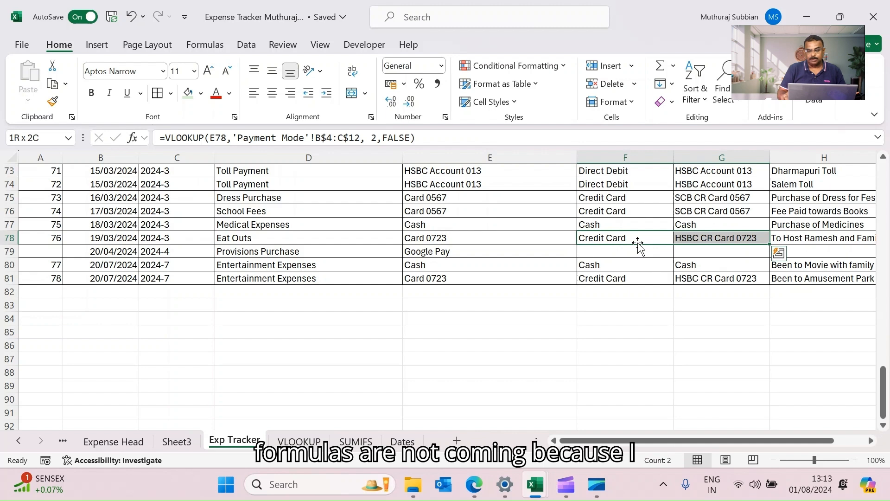
{"action": "key", "text": "ctrl+c"}
{"action": "left_click", "coordinate": [641, 248]}
{"action": "key", "text": "ctrl+v"}
{"action": "key", "text": "Right"}
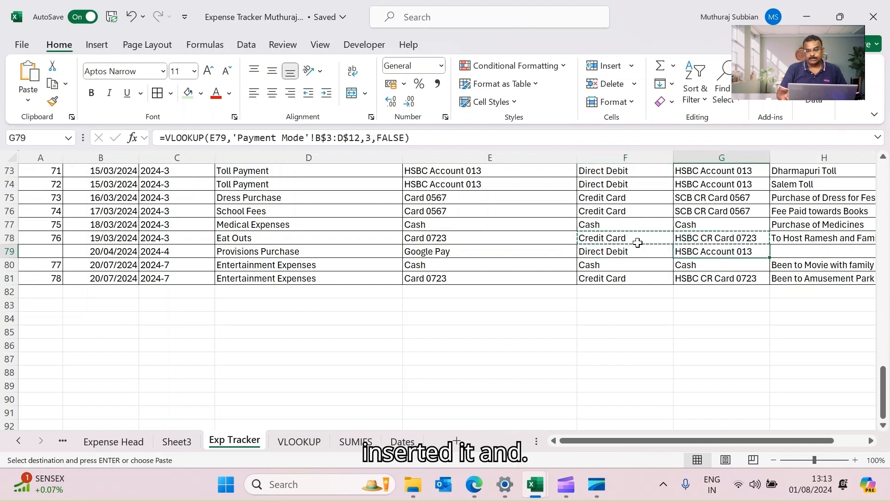
Enter the note "Purchase from Smart Bazar" and the amount 200 for the new record in row 79.
{"action": "key", "text": "Right"}
{"action": "key", "text": "Right"}
{"action": "key", "text": "Left"}
{"action": "type", "text": "Purchase from Smart"}
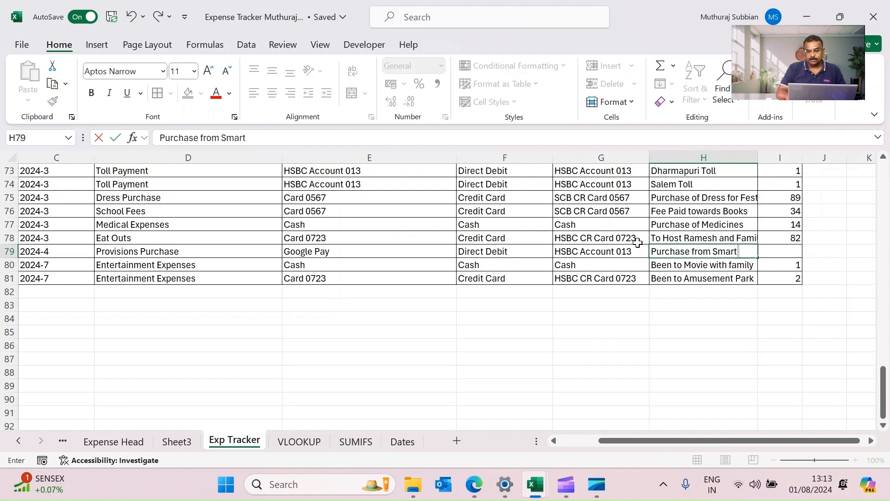
{"action": "type", "text": " Bazar"}
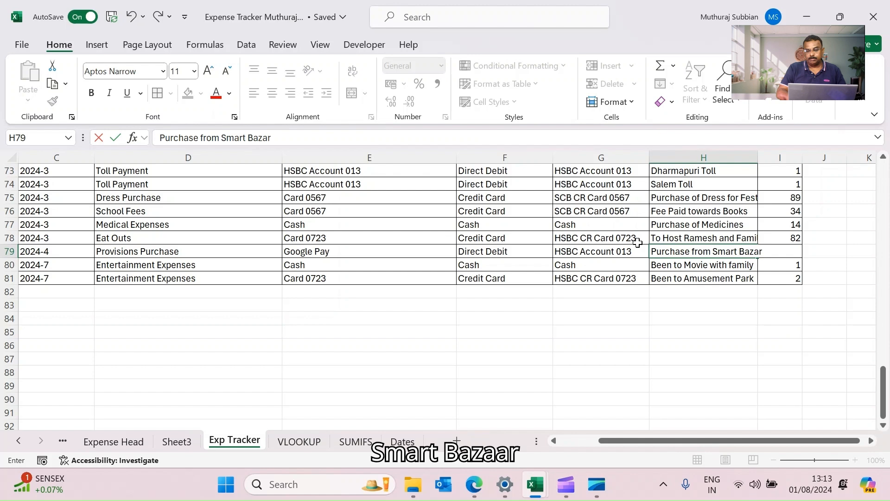
{"action": "key", "text": "Tab"}
{"action": "type", "text": "200"}
{"action": "key", "text": "Return"}
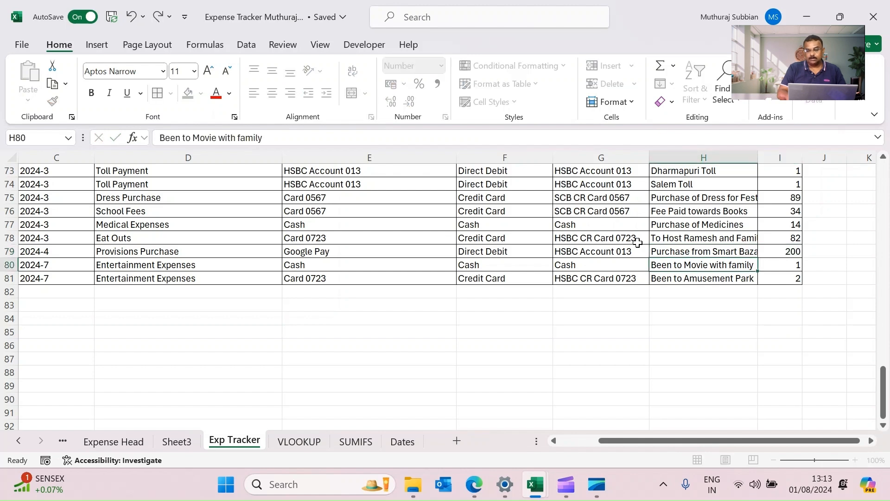
Refresh the PivotTable on Sheet3 so it includes the new record.
{"action": "left_click", "coordinate": [183, 445]}
{"action": "mouse_move", "coordinate": [268, 338]}
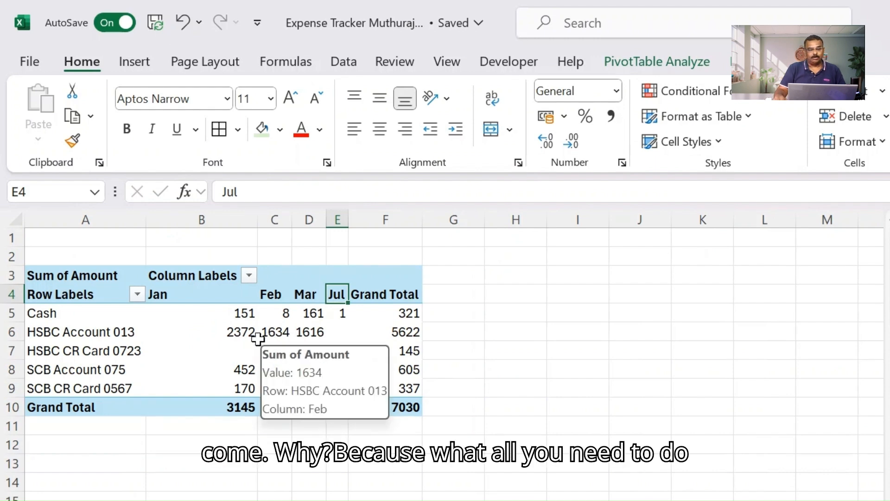
{"action": "right_click", "coordinate": [239, 339]}
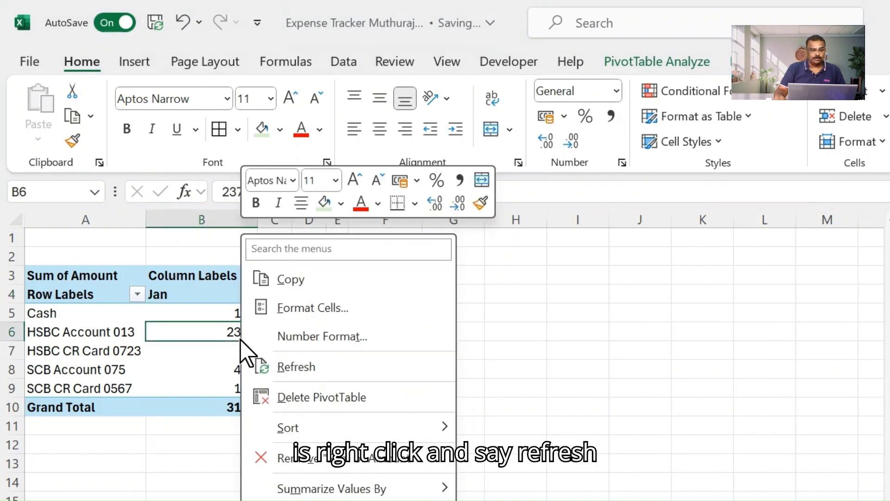
{"action": "left_click", "coordinate": [265, 365]}
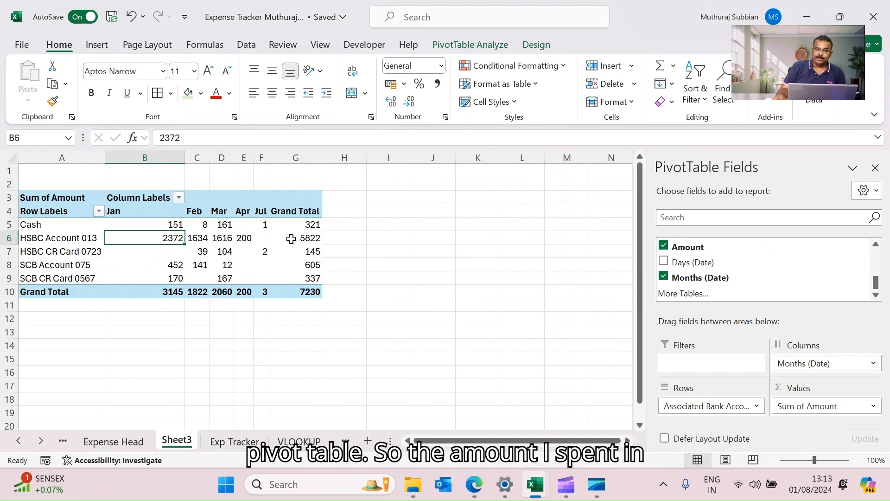
Check the Apr column and its amount for the HSBC account in the refreshed PivotTable.
{"action": "left_click", "coordinate": [241, 212]}
{"action": "left_click", "coordinate": [244, 238]}
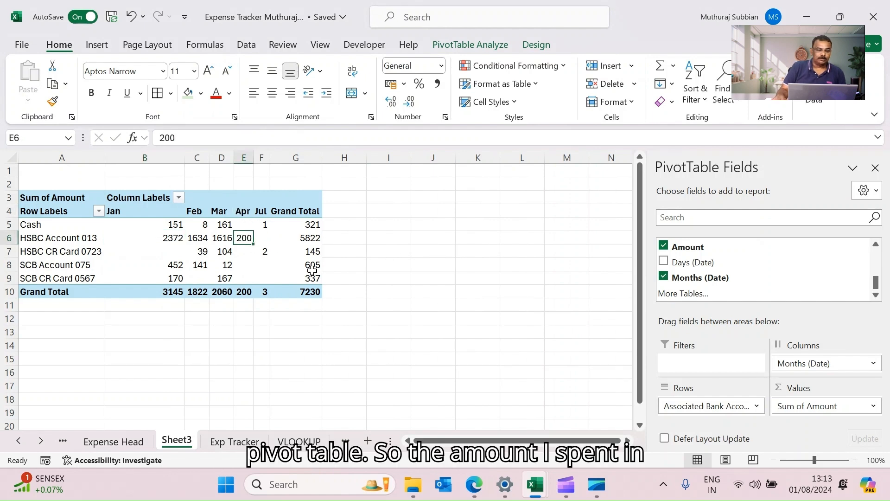
{"action": "mouse_move", "coordinate": [312, 270]}
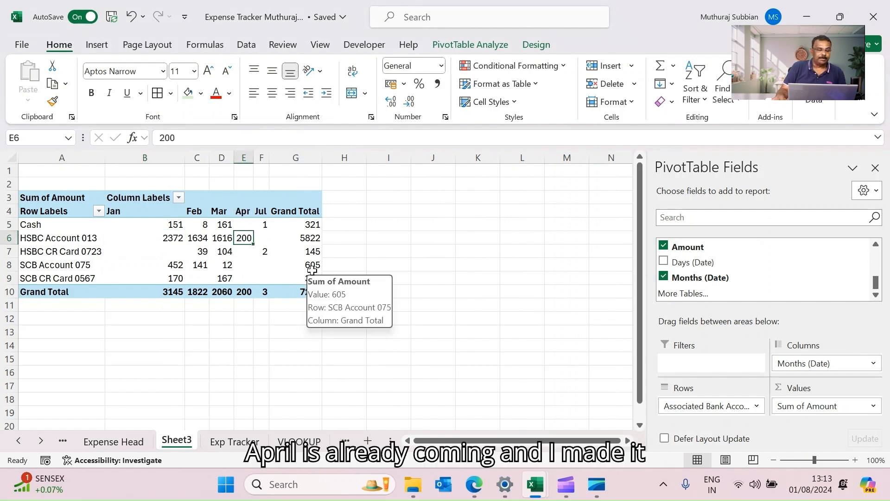
{"action": "left_click", "coordinate": [68, 239]}
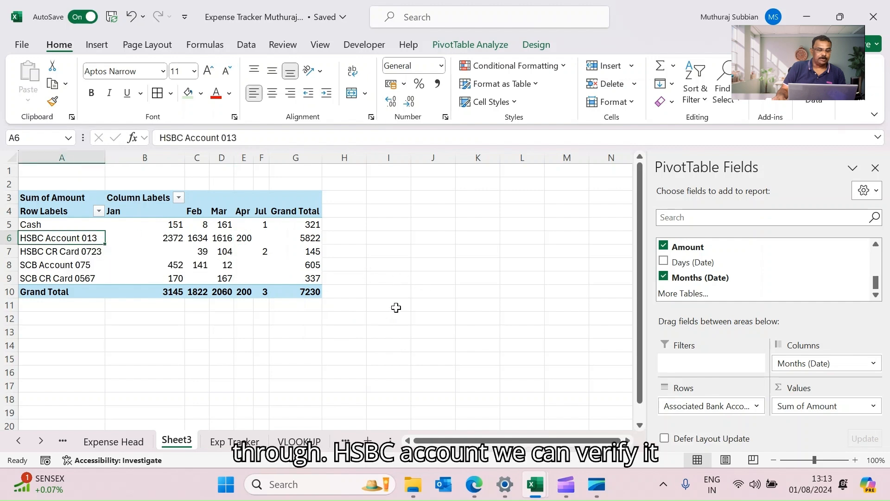
Review the month, expense head, payment mode, bank account and notes of the row 79 record on Exp Tracker.
{"action": "left_click", "coordinate": [235, 441]}
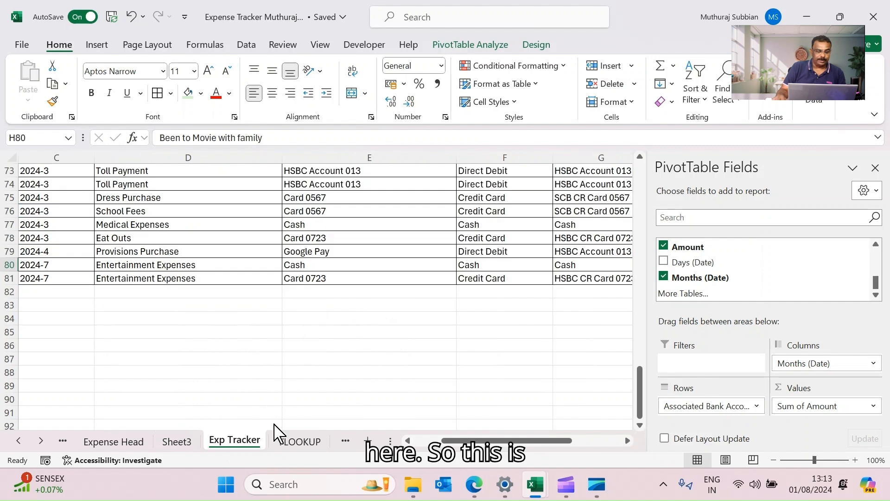
{"action": "left_click", "coordinate": [57, 253]}
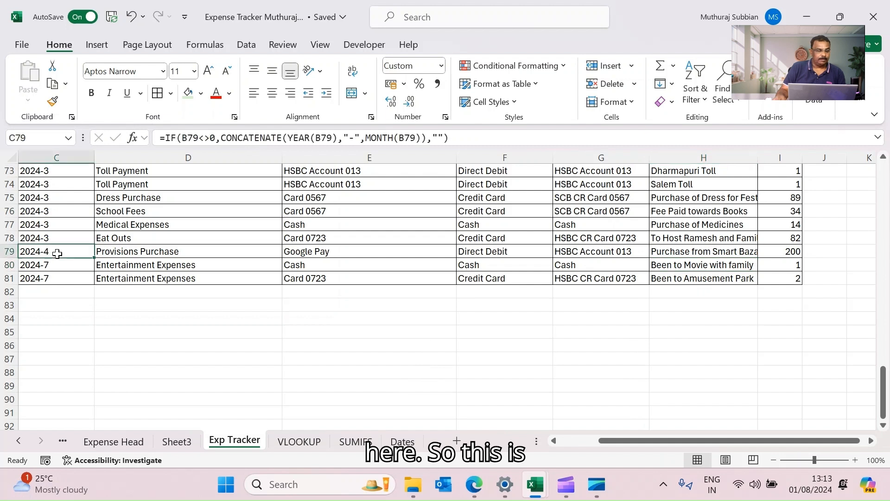
{"action": "key", "text": "Right"}
{"action": "key", "text": "Right"}
{"action": "key", "text": "Right"}
{"action": "key", "text": "Right"}
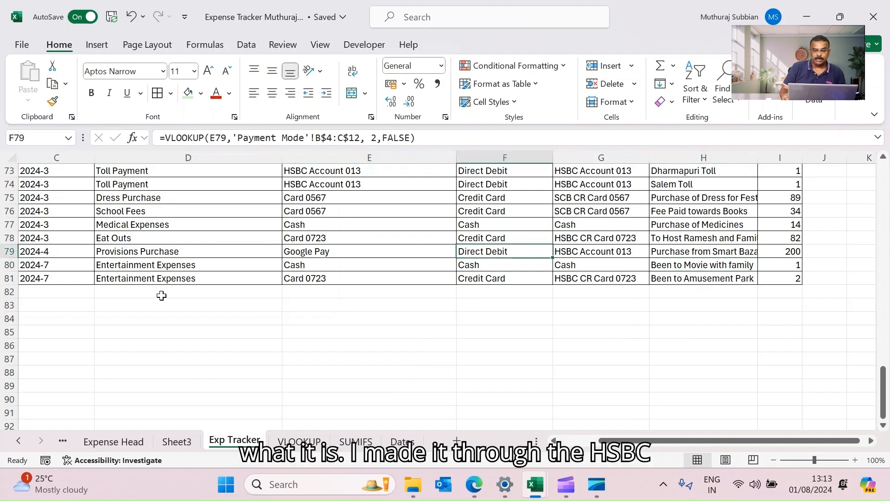
{"action": "key", "text": "Right"}
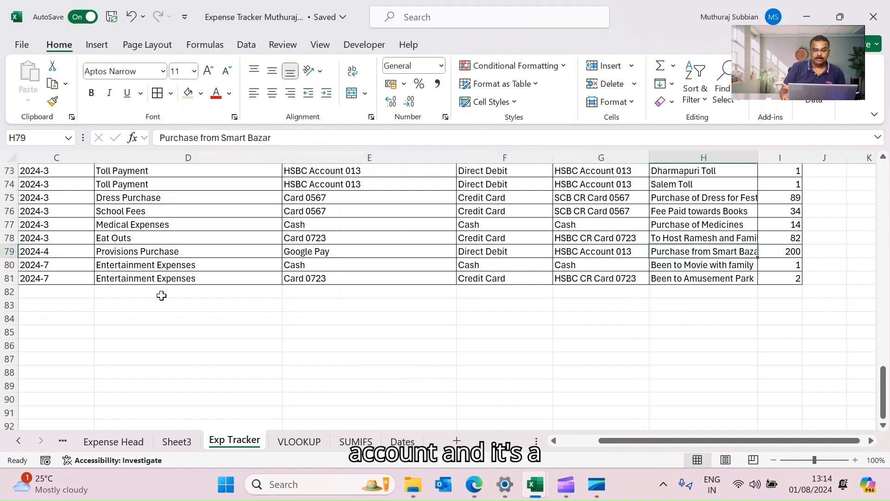
{"action": "key", "text": "Left"}
{"action": "key", "text": "Left"}
{"action": "key", "text": "Left"}
{"action": "key", "text": "Left"}
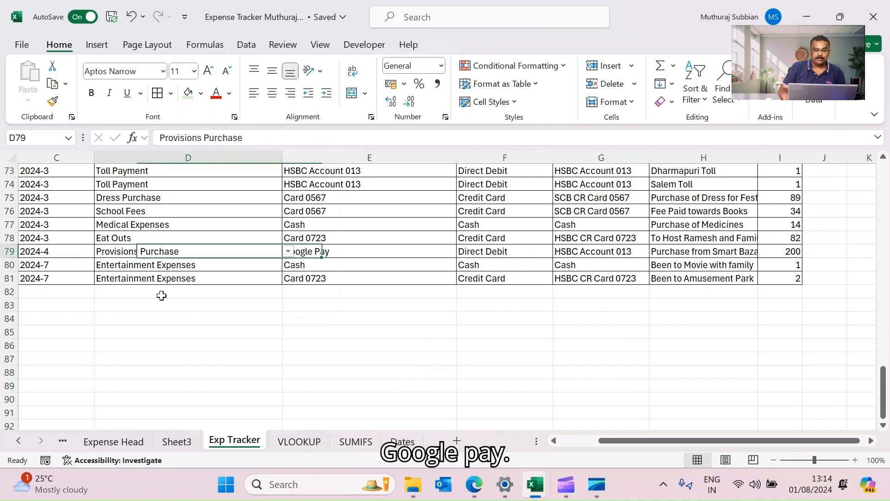
Replace Associated Bank Account with Payment Mode in the Sheet3 PivotTable rows and check the Apr amount for Google Pay.
{"action": "left_click", "coordinate": [183, 443]}
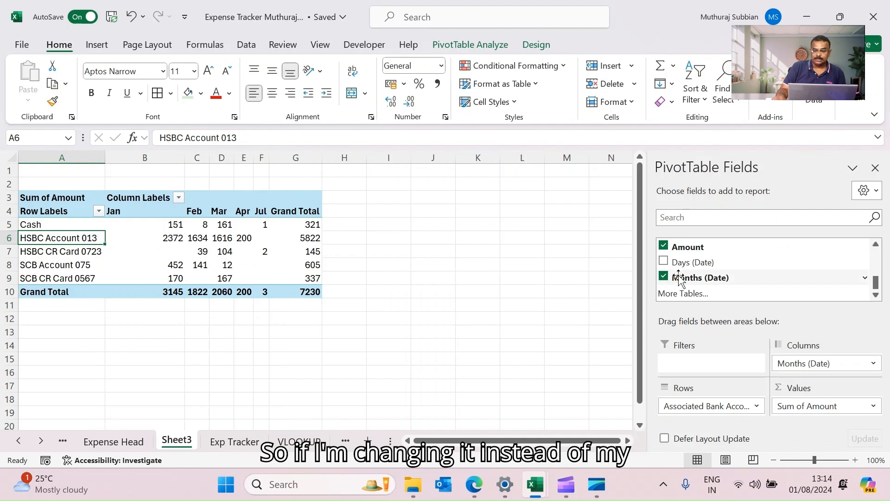
{"action": "scroll", "coordinate": [672, 282], "scroll_direction": "up", "scroll_amount": 2}
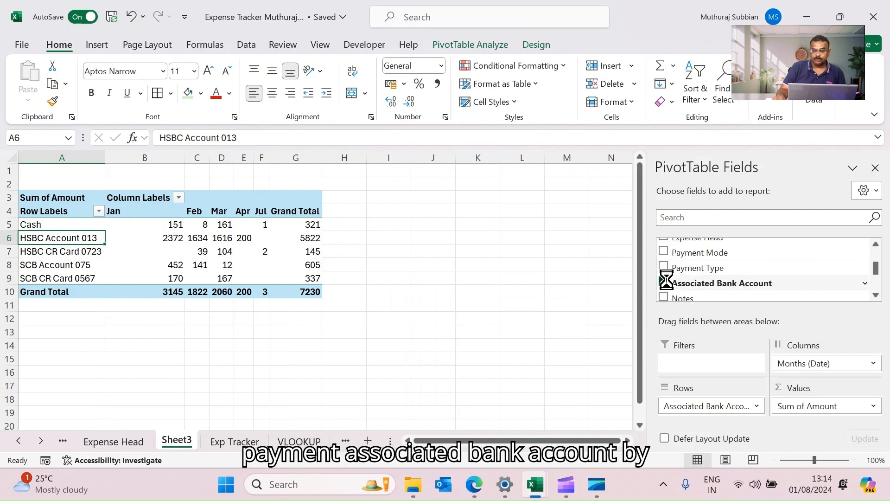
{"action": "left_click", "coordinate": [667, 283]}
{"action": "left_click", "coordinate": [664, 252]}
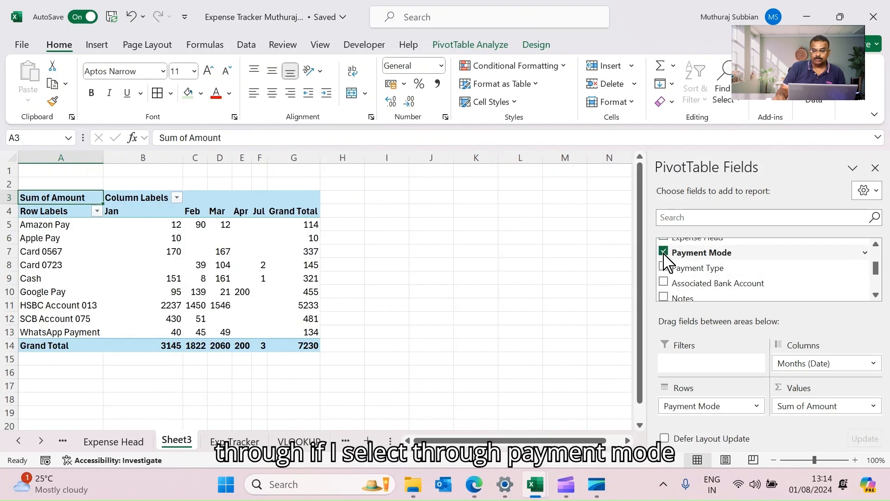
{"action": "left_click", "coordinate": [58, 296]}
{"action": "left_click", "coordinate": [243, 291]}
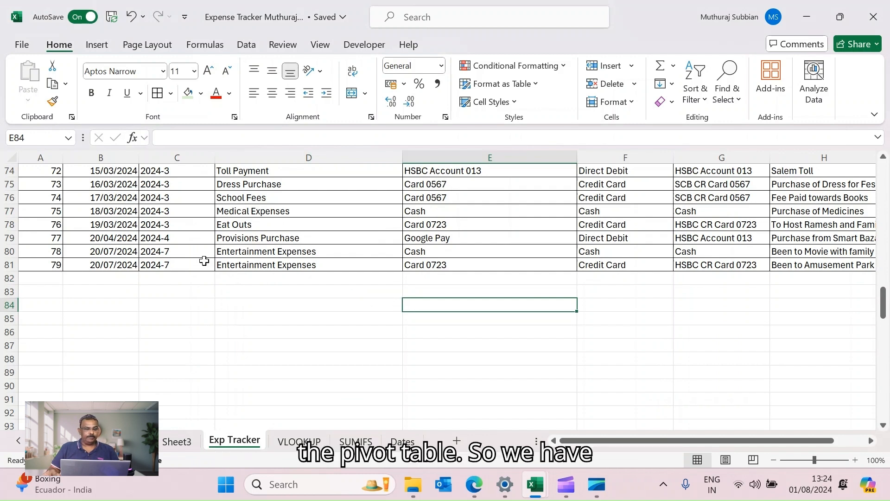
Check the April record's date and the first empty row on Exp Tracker, then return to the PivotTable on Sheet3.
{"action": "left_click", "coordinate": [108, 237]}
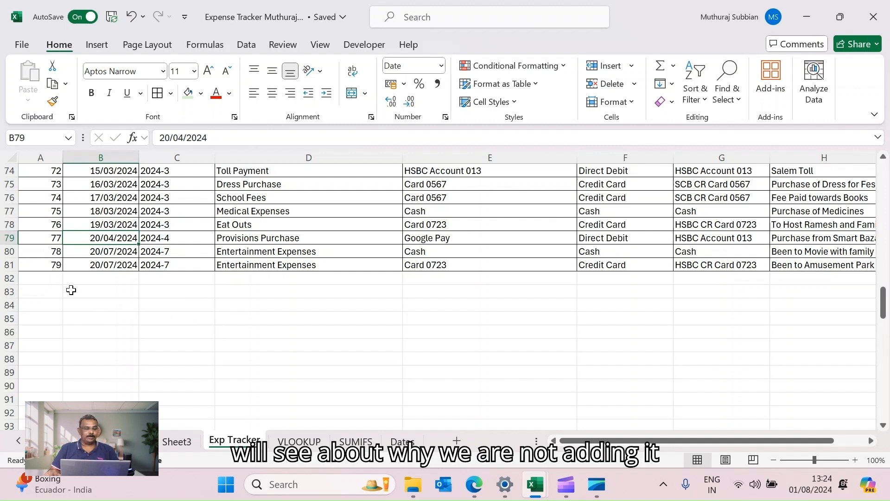
{"action": "left_click", "coordinate": [49, 281]}
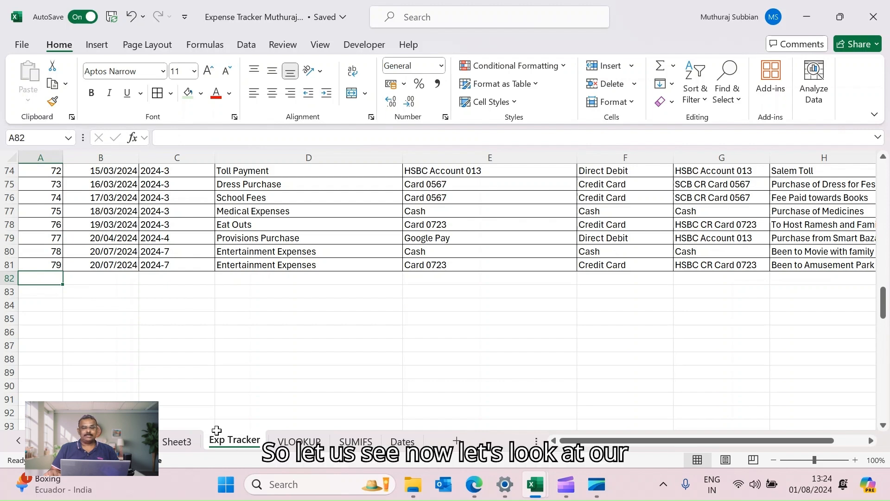
{"action": "left_click", "coordinate": [176, 441]}
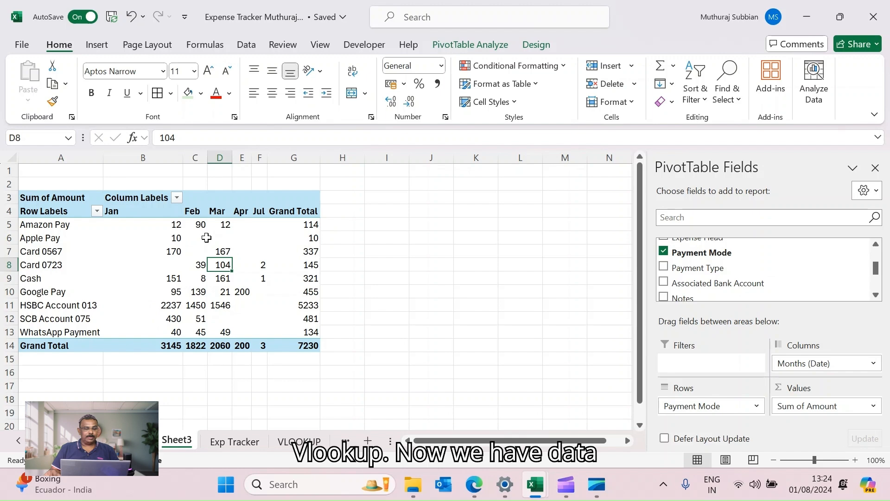
Refresh the payment mode PivotTable on Sheet3 and check its month columns from Jan to Jul.
{"action": "right_click", "coordinate": [207, 237]}
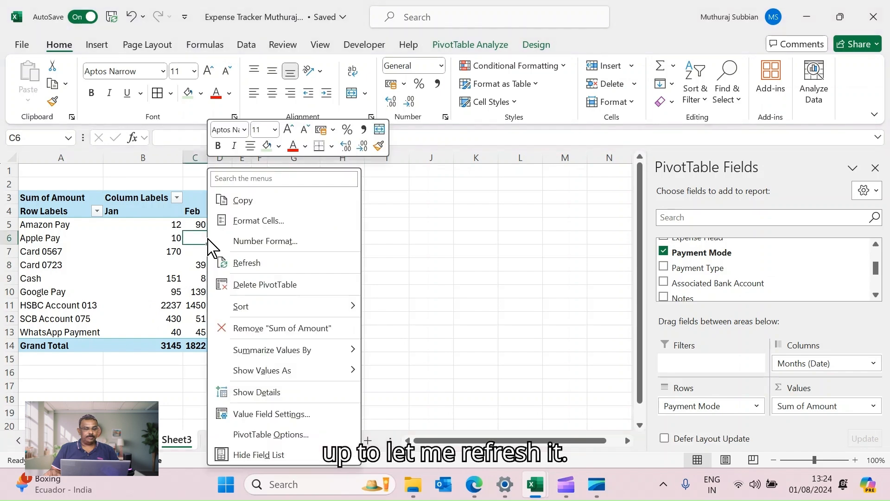
{"action": "left_click", "coordinate": [247, 262]}
{"action": "left_click", "coordinate": [387, 250]}
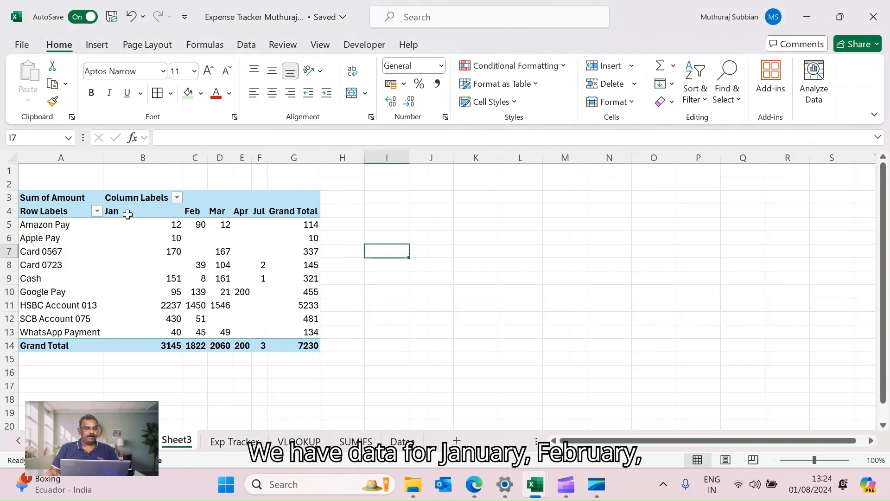
{"action": "left_click", "coordinate": [128, 214]}
{"action": "left_click", "coordinate": [192, 211]}
{"action": "left_click", "coordinate": [219, 213]}
{"action": "left_click", "coordinate": [241, 211]}
{"action": "left_click", "coordinate": [259, 212]}
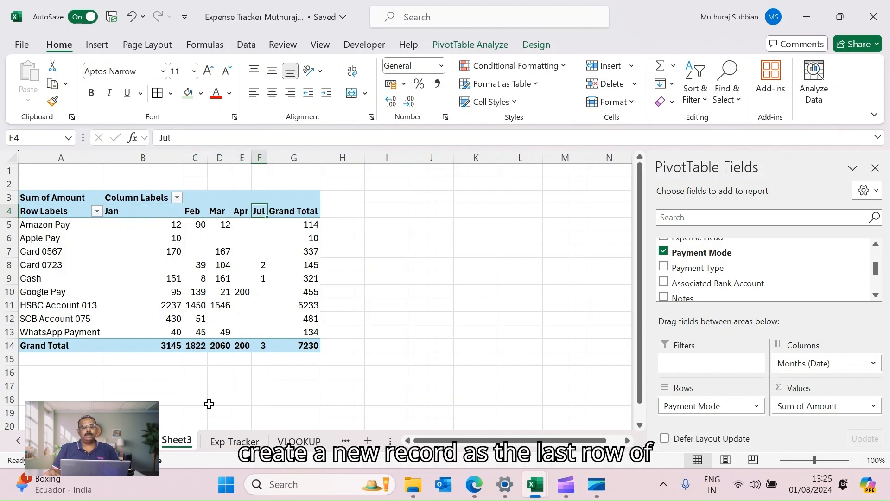
Add record 80 to row 82 of Exp Tracker: 01/08/2024, Car EMI, SCB account, Direct Debit, note "Car EMI Paid", amount 500.
{"action": "left_click", "coordinate": [234, 441]}
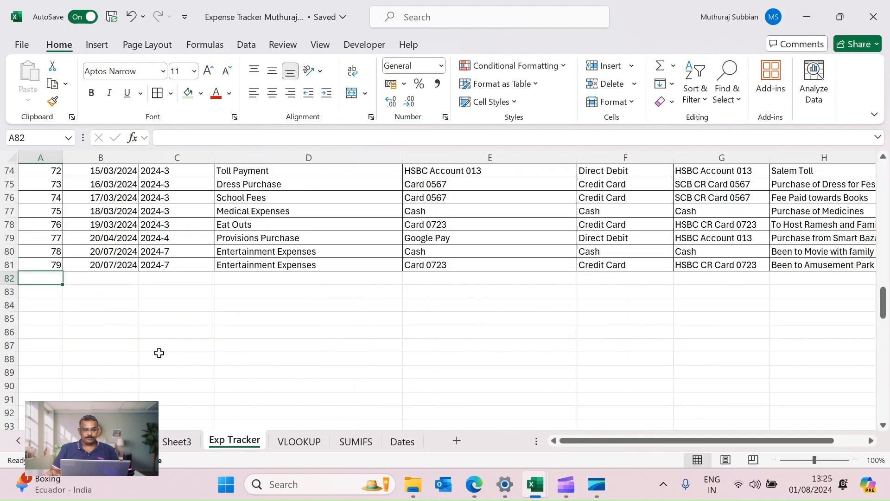
{"action": "type", "text": "80"}
{"action": "key", "text": "Return"}
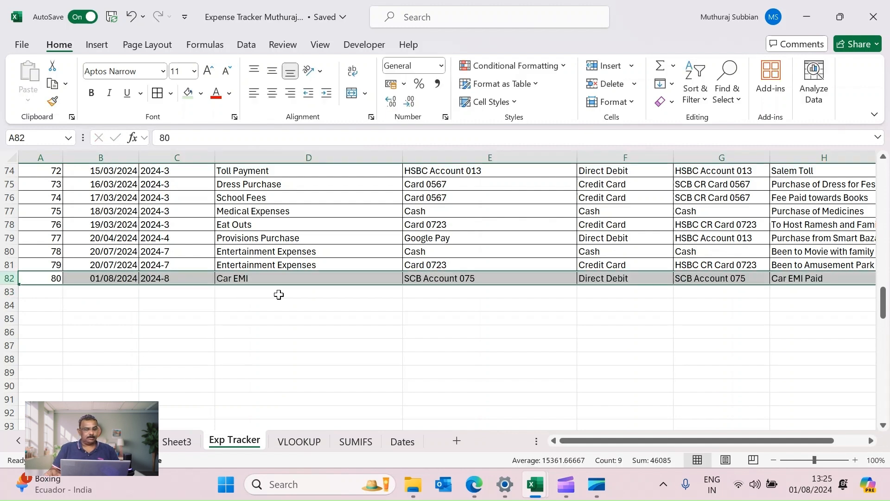
{"action": "left_click", "coordinate": [278, 295]}
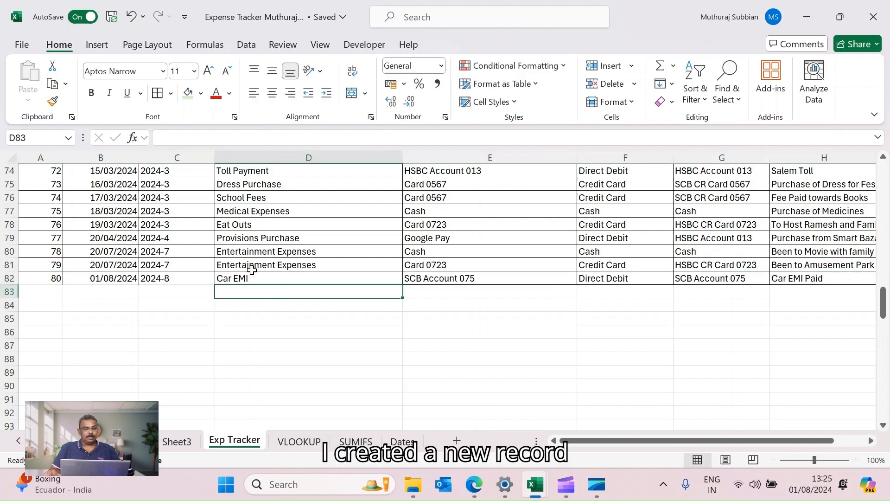
Review the expense head, date, payment mode, notes and amount of the new Car EMI record in row 82.
{"action": "key", "text": "Up"}
{"action": "key", "text": "Up"}
{"action": "key", "text": "Down"}
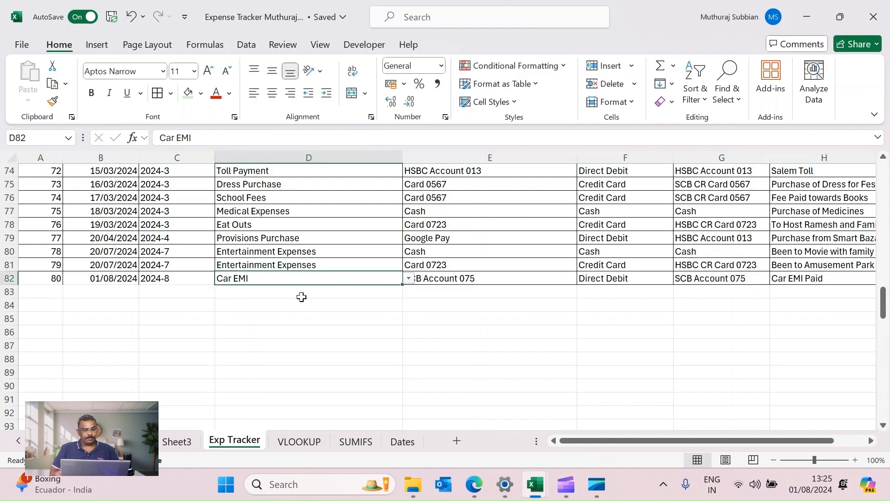
{"action": "key", "text": "Left"}
{"action": "key", "text": "Left"}
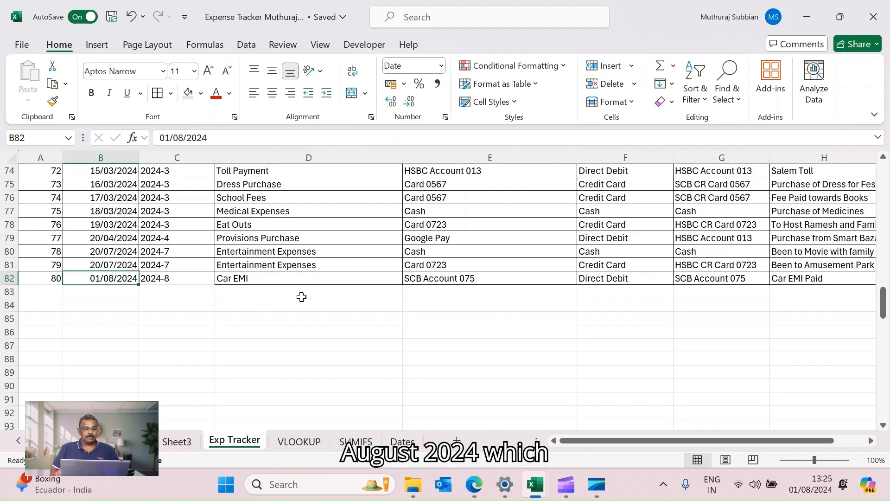
{"action": "key", "text": "Right"}
{"action": "key", "text": "Right"}
{"action": "key", "text": "Right"}
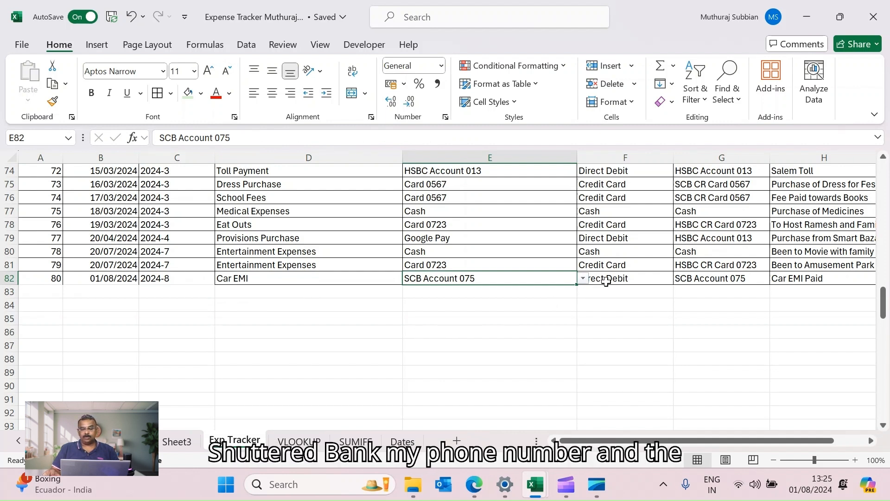
{"action": "key", "text": "Right"}
{"action": "key", "text": "Right"}
{"action": "key", "text": "Right"}
{"action": "key", "text": "Right"}
{"action": "key", "text": "Right"}
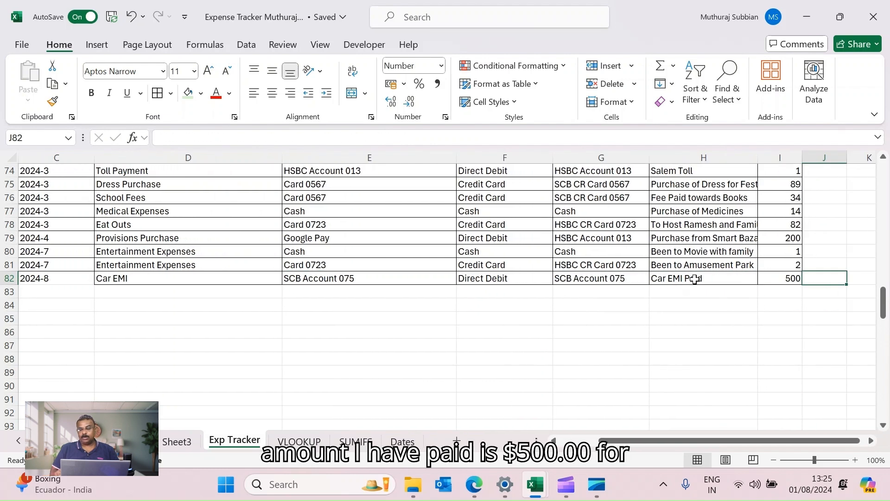
{"action": "key", "text": "Left"}
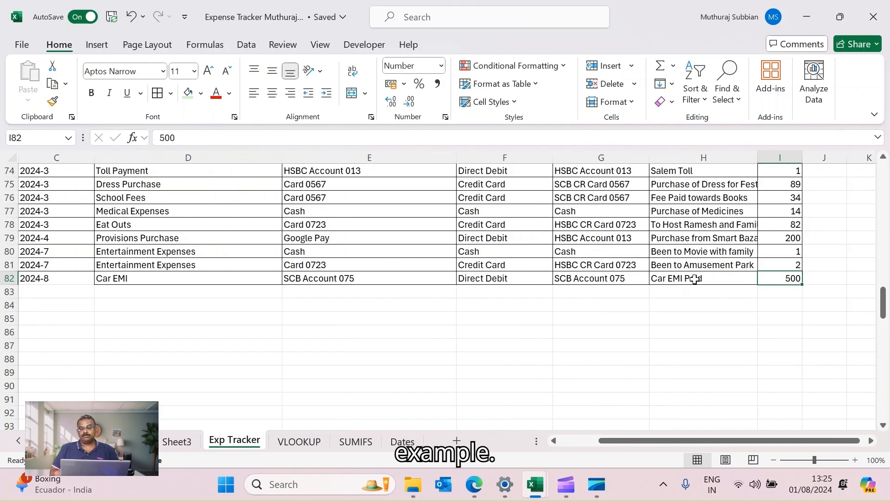
Return to Sheet3 and refresh the PivotTable to check for the new August record.
{"action": "key", "text": "ctrl+Page_Up"}
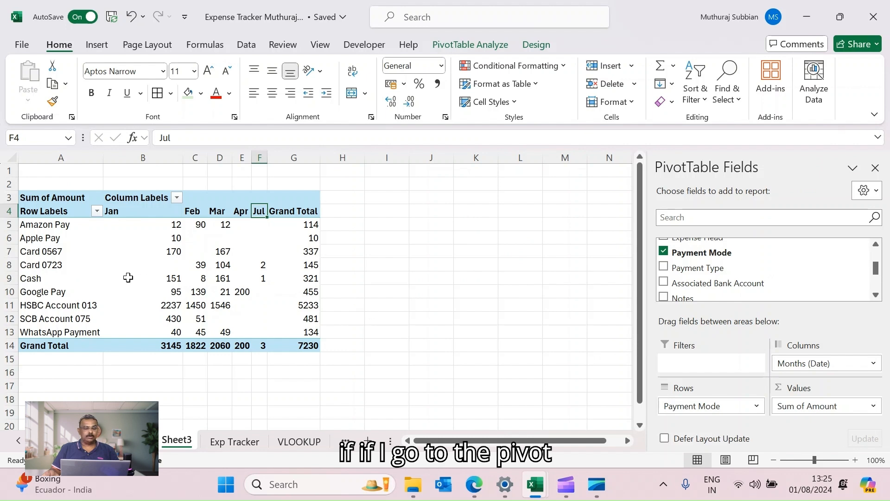
{"action": "left_click", "coordinate": [191, 268]}
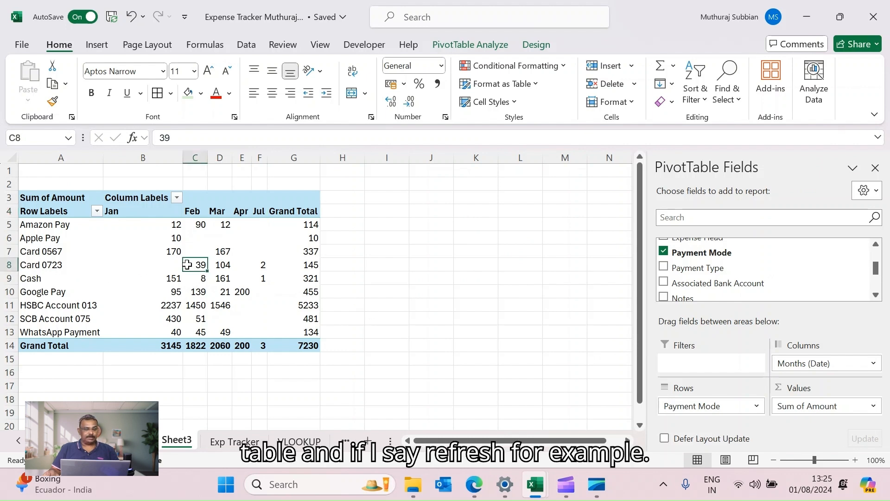
{"action": "right_click", "coordinate": [187, 265]}
{"action": "left_click", "coordinate": [221, 261]}
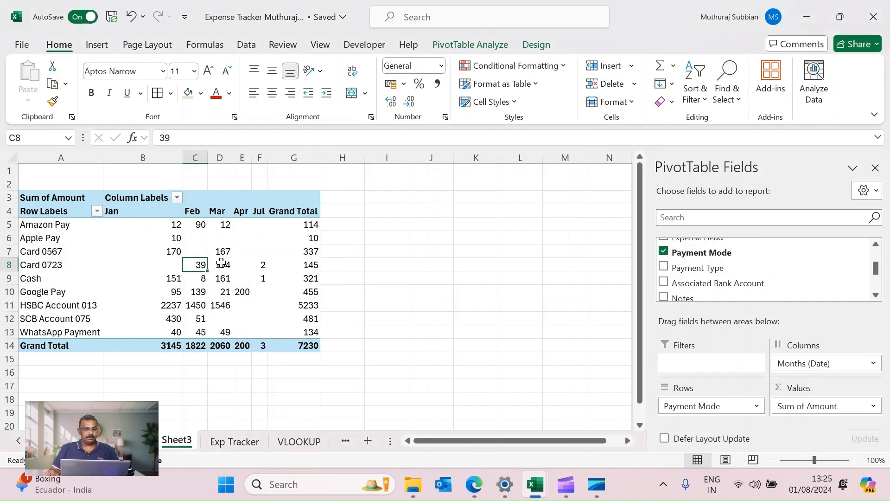
{"action": "left_click", "coordinate": [379, 254]}
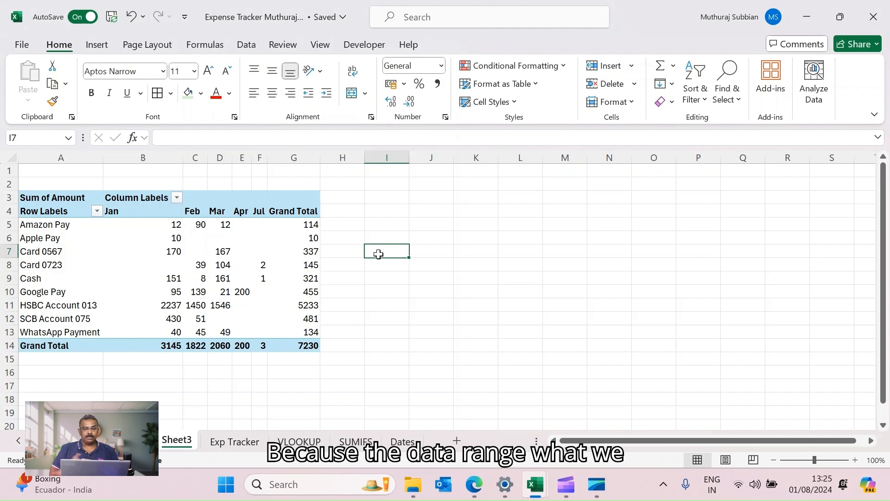
{"action": "left_click", "coordinate": [106, 261]}
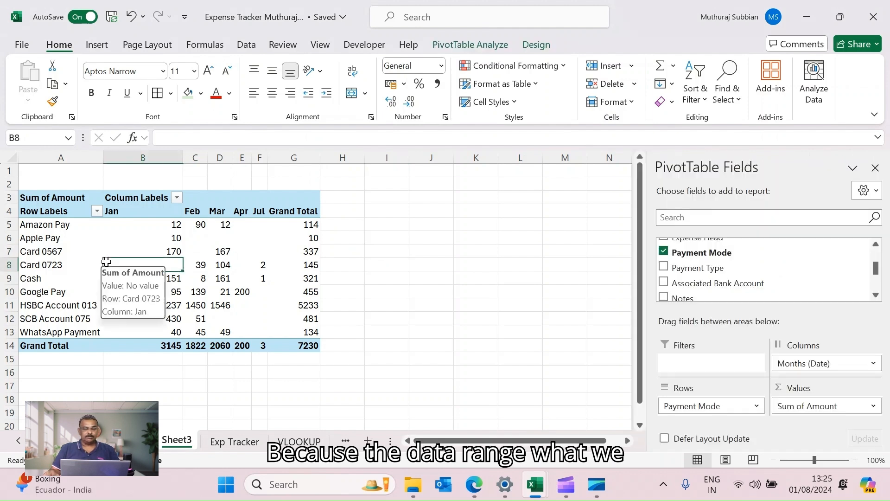
Examine on Exp Tracker the extent of the PivotTable's source data, from the row 2 headers to column I of row 81.
{"action": "left_click", "coordinate": [234, 440]}
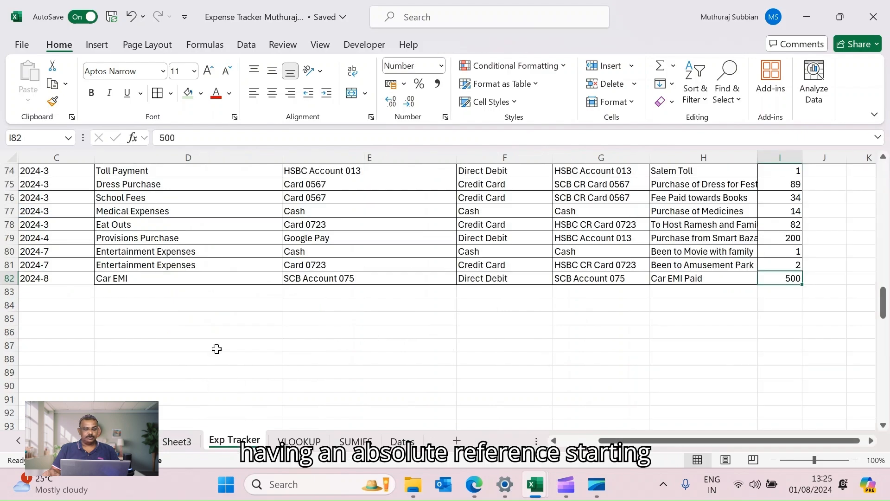
{"action": "left_click", "coordinate": [64, 263]}
{"action": "scroll", "coordinate": [64, 262], "scroll_direction": "up", "scroll_amount": 20}
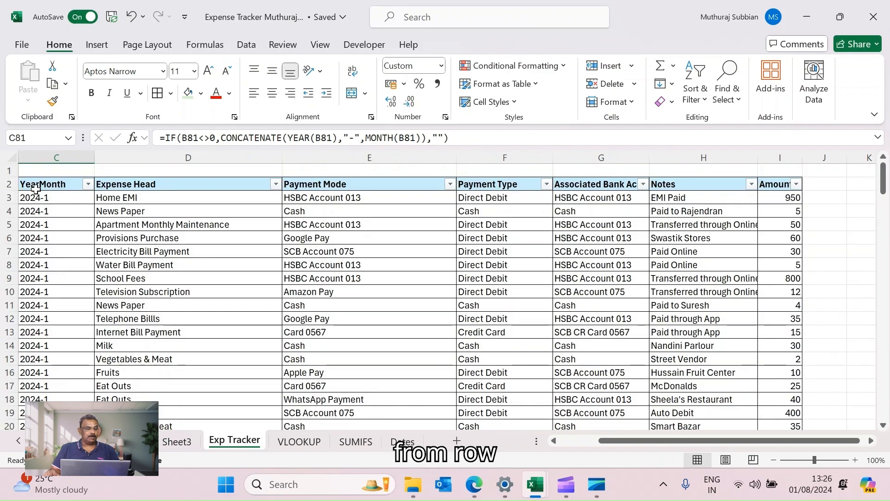
{"action": "left_click", "coordinate": [36, 188]}
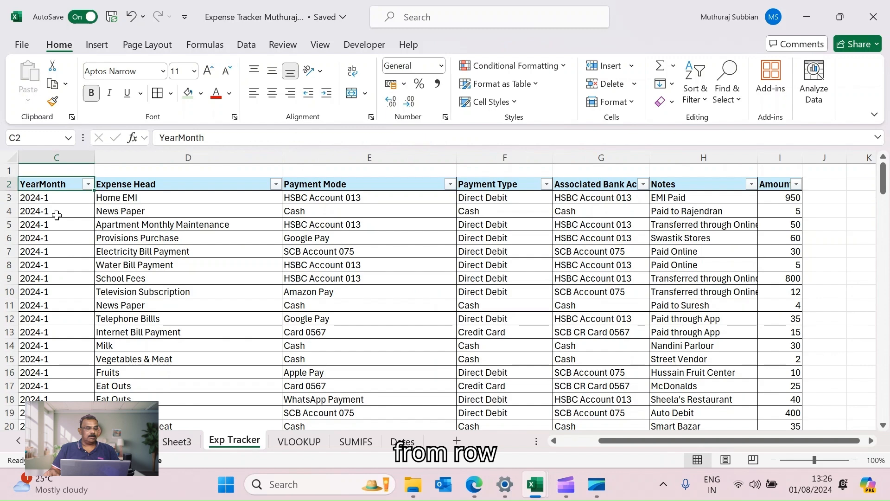
{"action": "left_click", "coordinate": [779, 184], "text": "shift"}
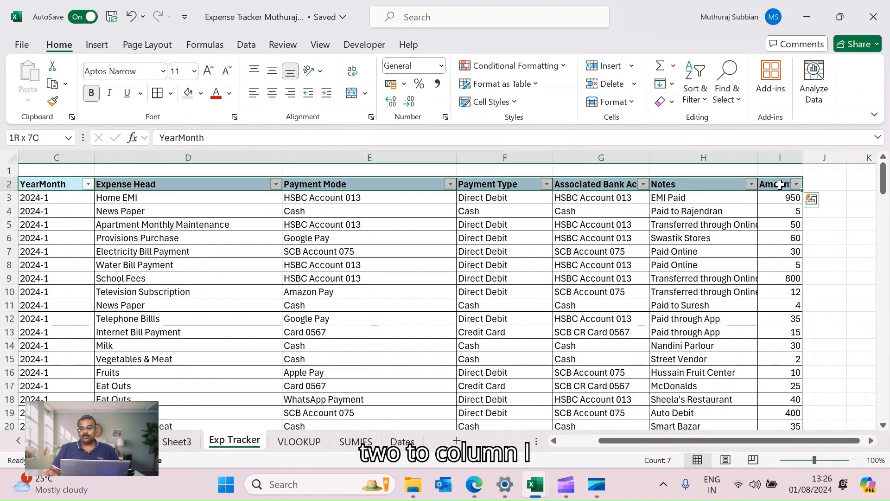
{"action": "scroll", "coordinate": [477, 419], "scroll_direction": "down", "scroll_amount": 16}
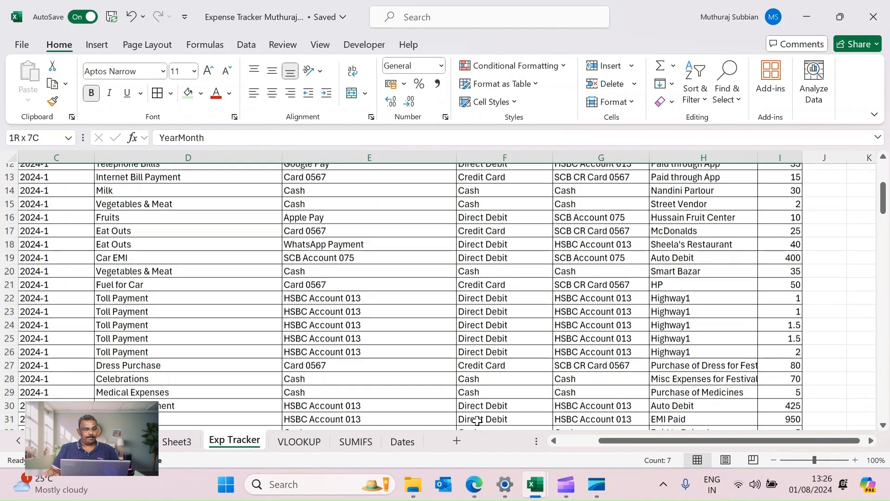
{"action": "scroll", "coordinate": [477, 419], "scroll_direction": "down", "scroll_amount": 14}
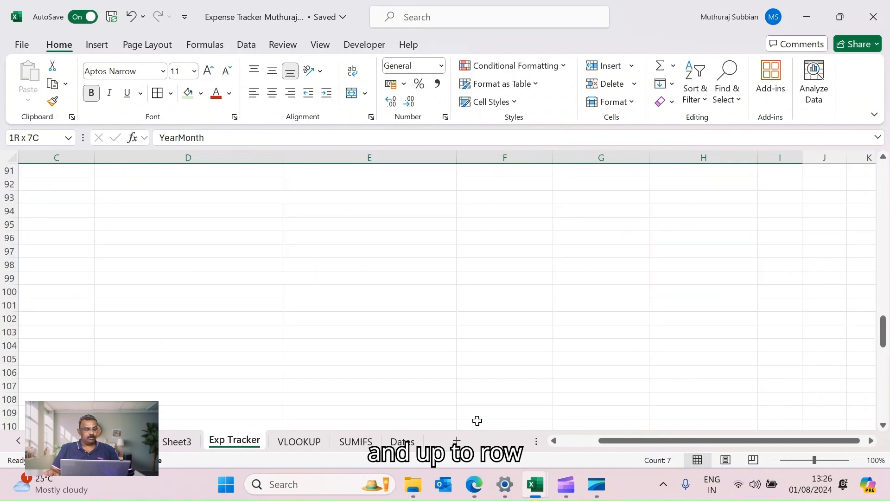
{"action": "scroll", "coordinate": [477, 420], "scroll_direction": "up", "scroll_amount": 6}
{"action": "left_click", "coordinate": [55, 279]}
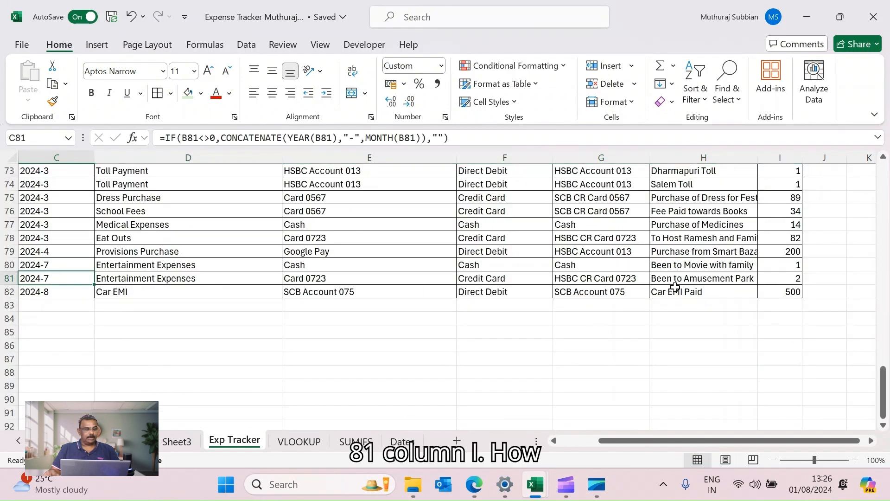
{"action": "left_click", "coordinate": [787, 277], "text": "shift"}
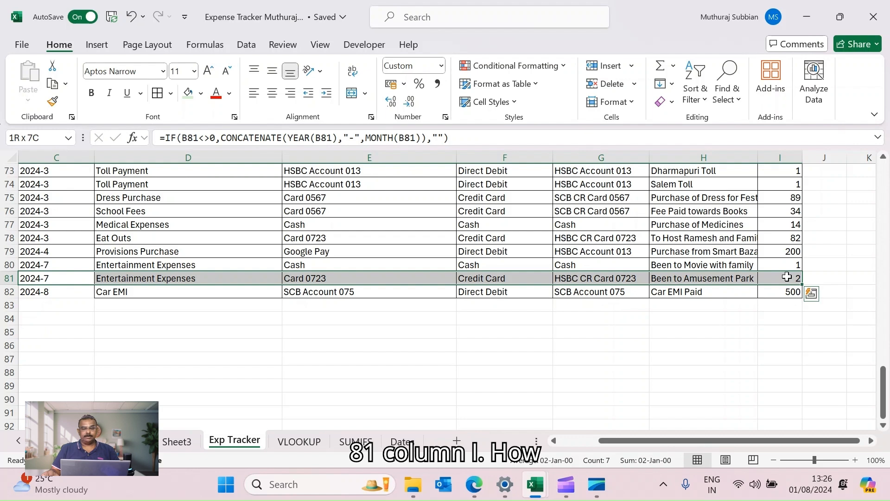
Check the source range in the Sheet3 PivotTable's Change Data Source dialog against the last Exp Tracker rows, then close it without changes.
{"action": "left_click", "coordinate": [176, 441]}
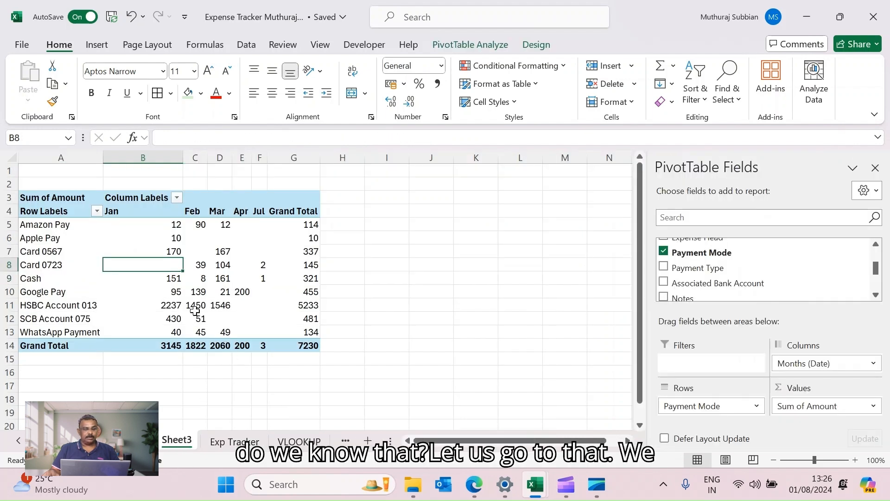
{"action": "left_click", "coordinate": [472, 45]}
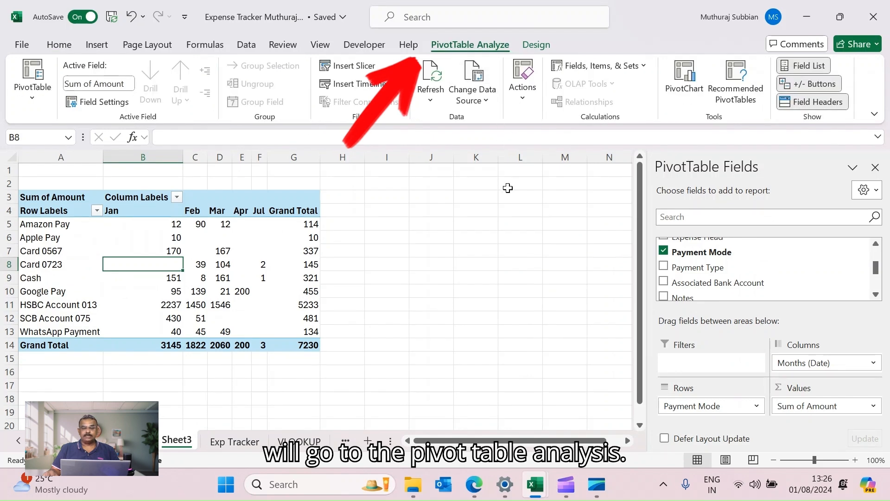
{"action": "left_click", "coordinate": [485, 102]}
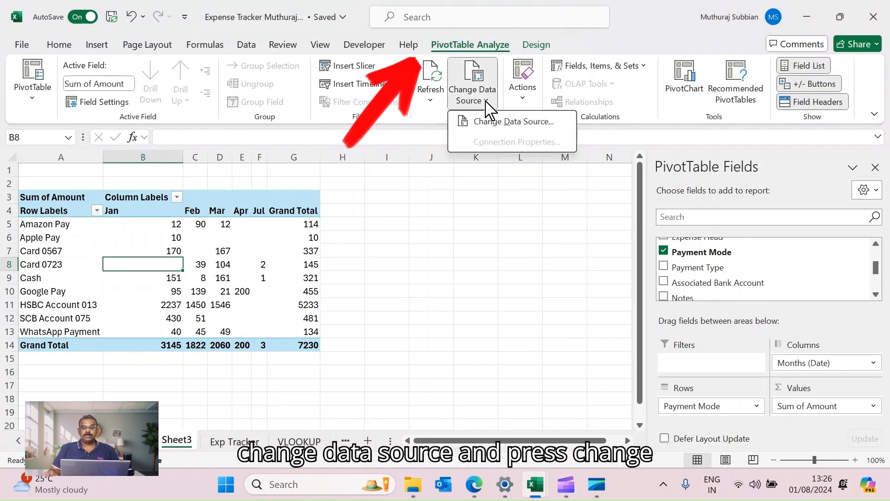
{"action": "left_click", "coordinate": [500, 122]}
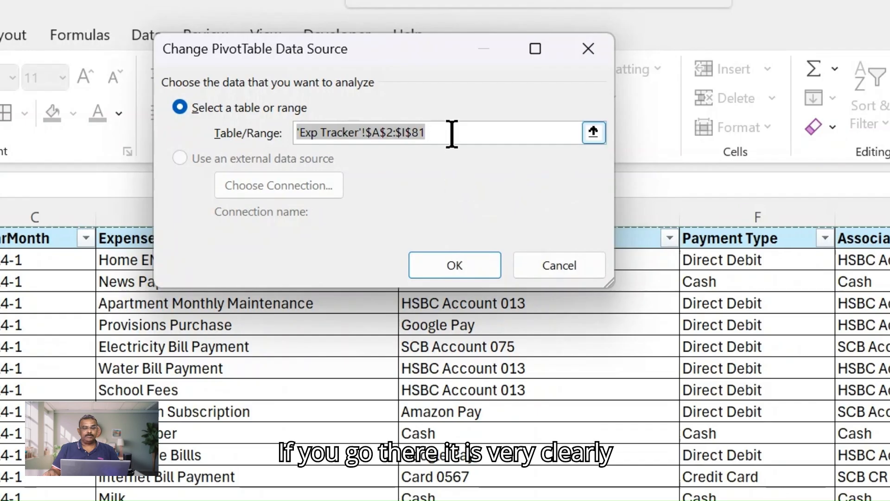
{"action": "left_click", "coordinate": [475, 135]}
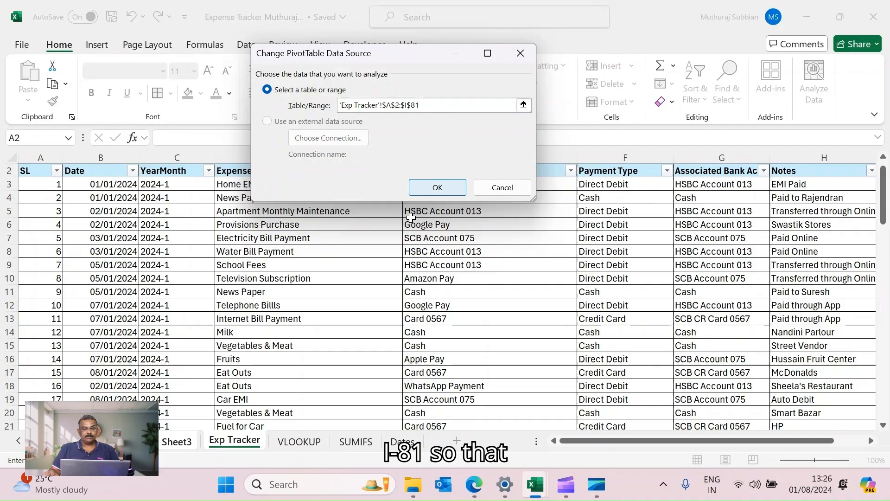
{"action": "scroll", "coordinate": [153, 498], "scroll_direction": "down", "scroll_amount": 16}
{"action": "scroll", "coordinate": [250, 332], "scroll_direction": "down", "scroll_amount": 10}
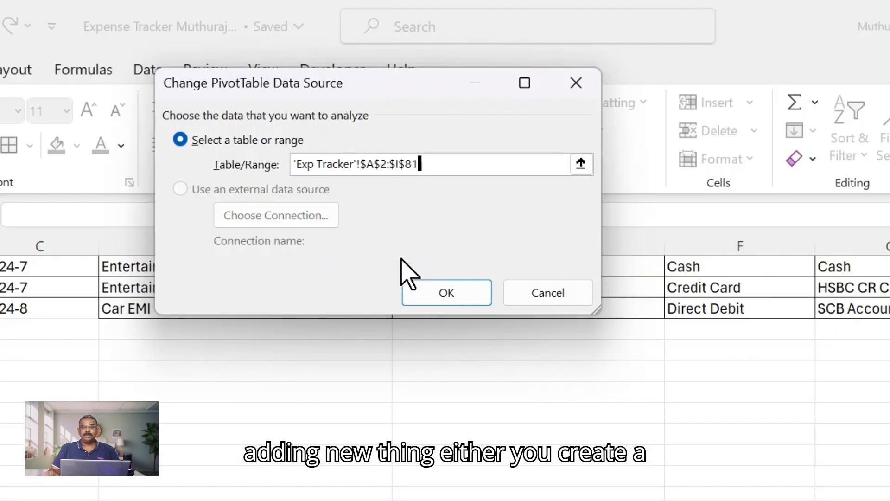
{"action": "scroll", "coordinate": [401, 259], "scroll_direction": "up", "scroll_amount": 2}
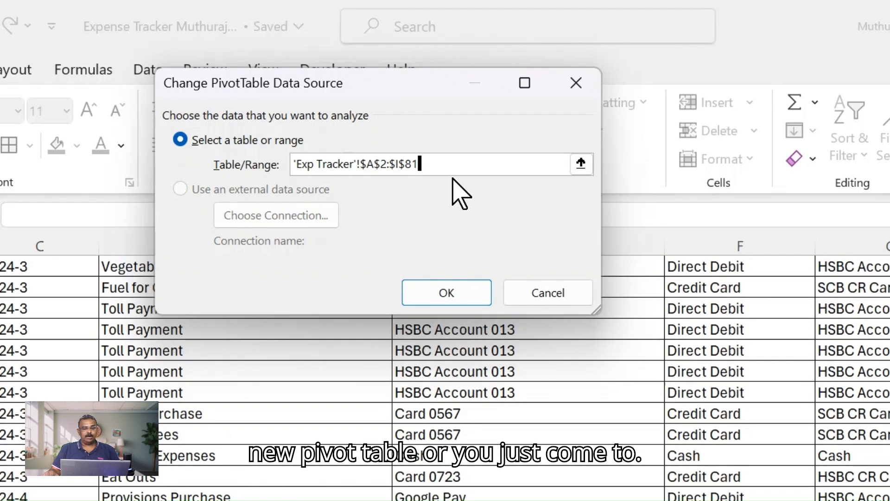
{"action": "left_click_drag", "start_coordinate": [405, 86], "coordinate": [512, 230]}
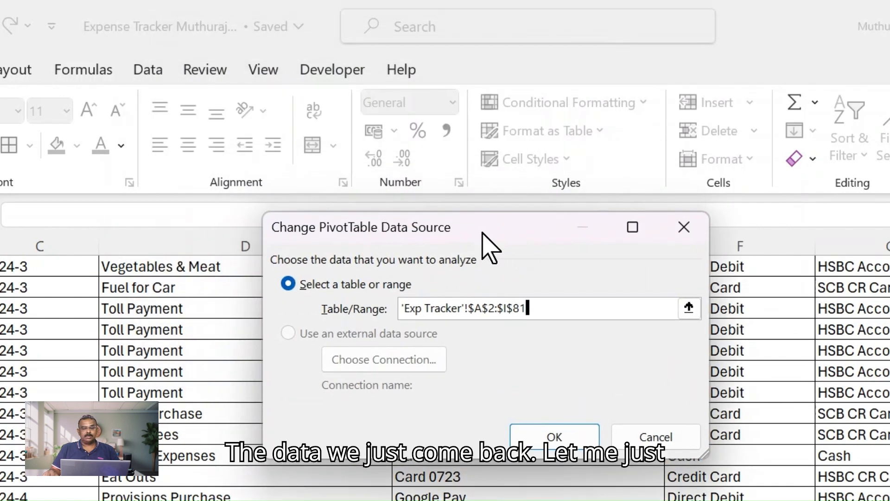
{"action": "left_click", "coordinate": [664, 439]}
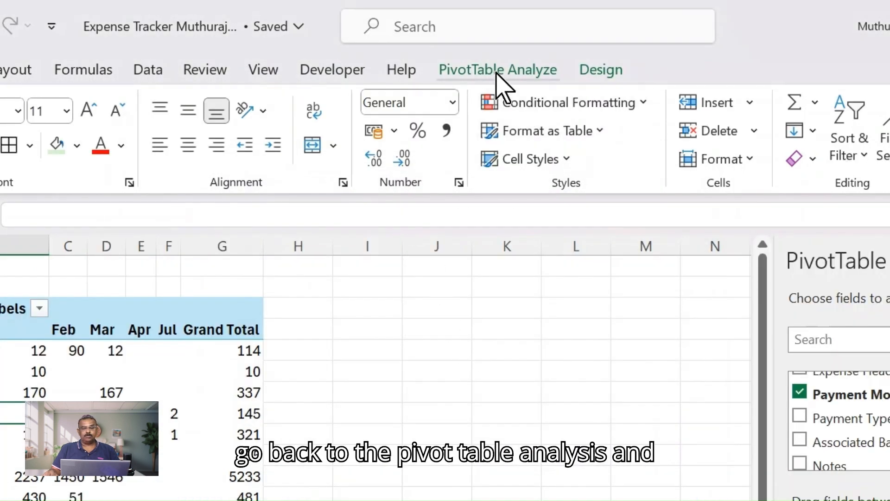
Extend the PivotTable's data source to 'Exp Tracker'!$A$2:$I$82 and check the August amount for SCB Account 075.
{"action": "left_click", "coordinate": [499, 74]}
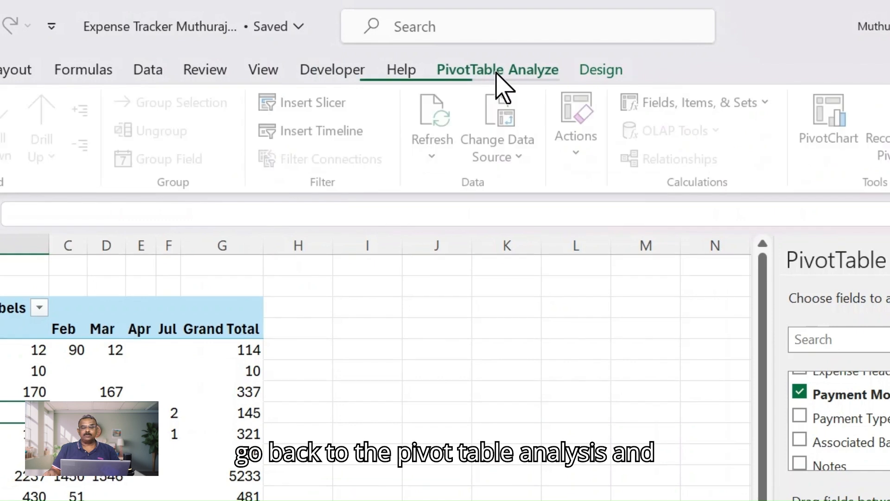
{"action": "left_click", "coordinate": [526, 155]}
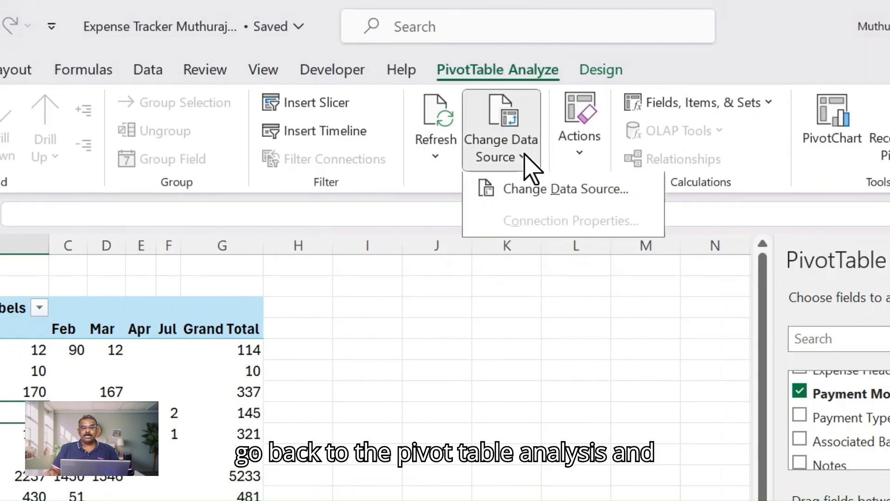
{"action": "left_click", "coordinate": [541, 191]}
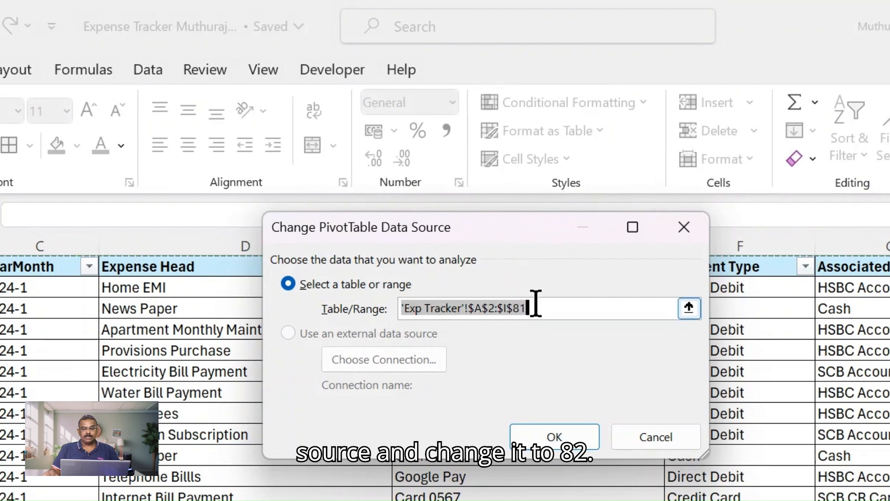
{"action": "left_click", "coordinate": [535, 304]}
{"action": "key", "text": "BackSpace"}
{"action": "type", "text": "2"}
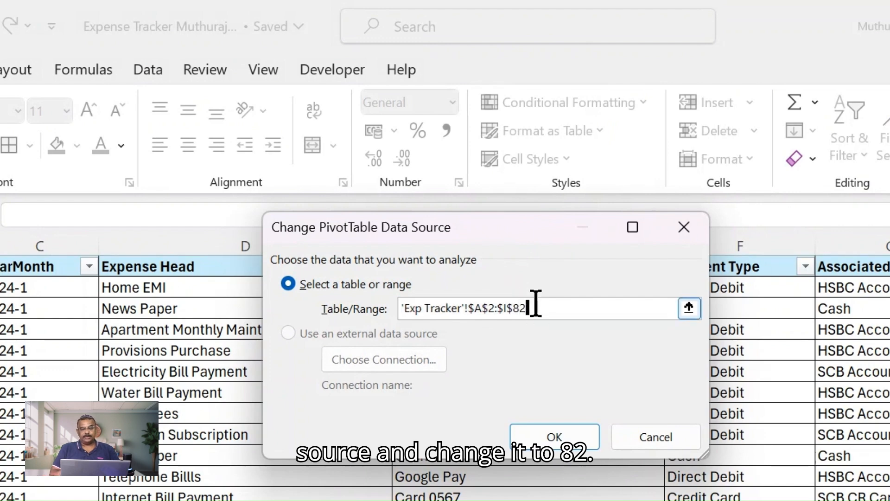
{"action": "left_click", "coordinate": [554, 438]}
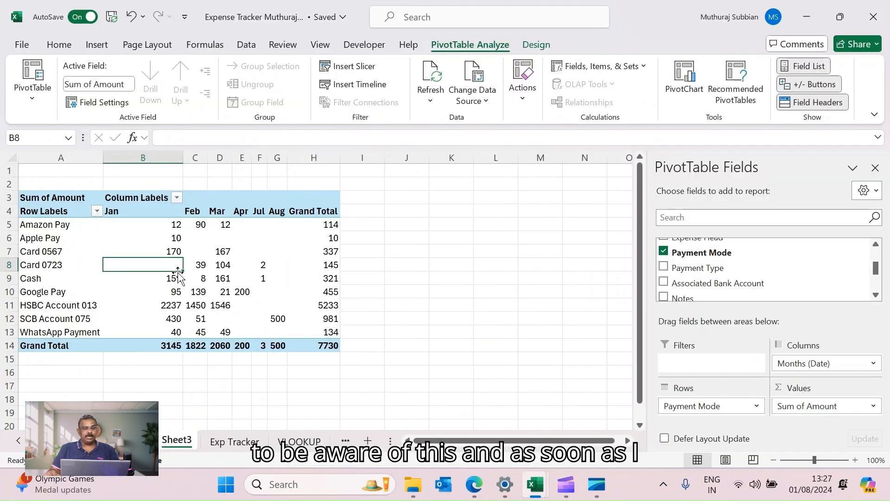
{"action": "left_click", "coordinate": [275, 319]}
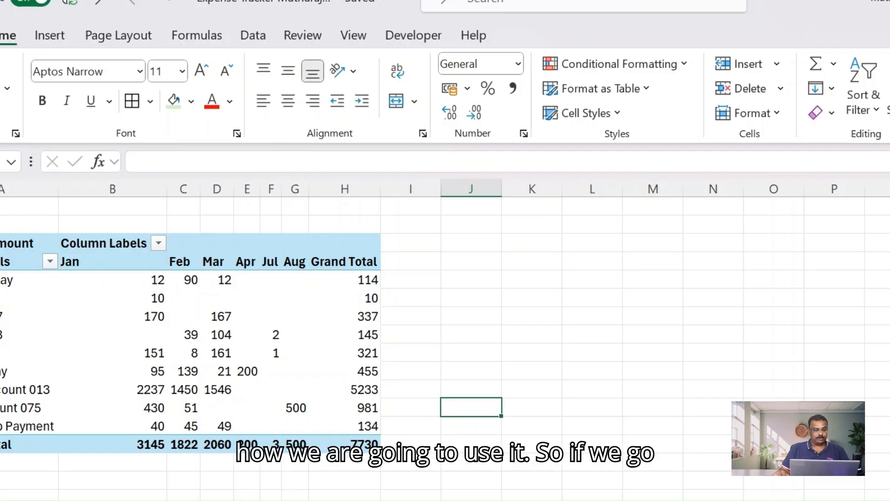
Switch to the budget sheet and compare Home EMI's monthly budget with its Jan-24 spending.
{"action": "left_click", "coordinate": [370, 500]}
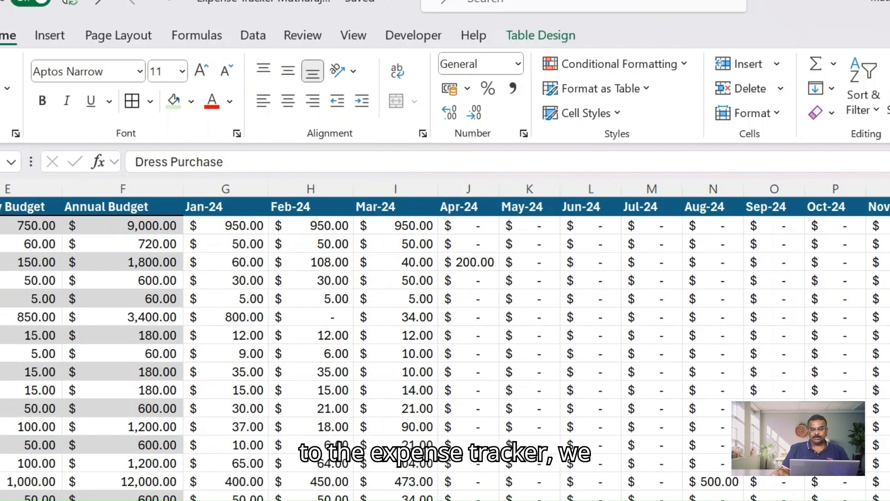
{"action": "scroll", "coordinate": [445, 324], "scroll_direction": "left", "scroll_amount": 5}
{"action": "left_click", "coordinate": [431, 224]}
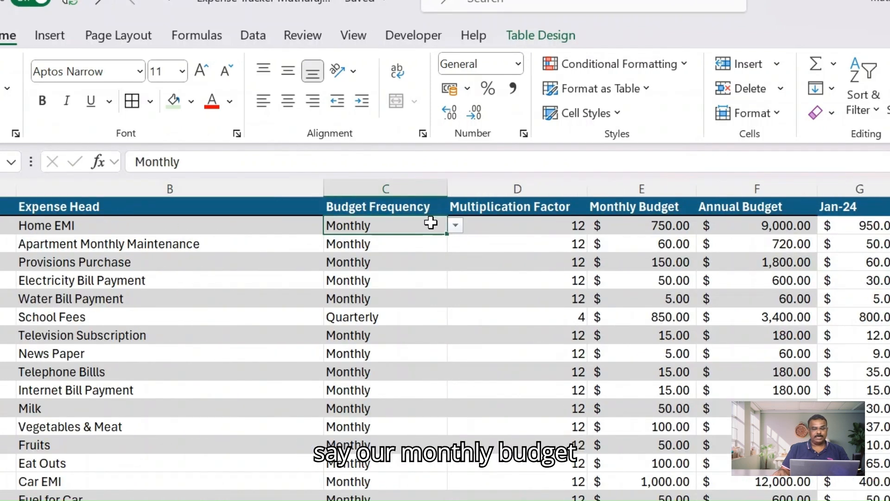
{"action": "key", "text": "Right"}
{"action": "key", "text": "Right"}
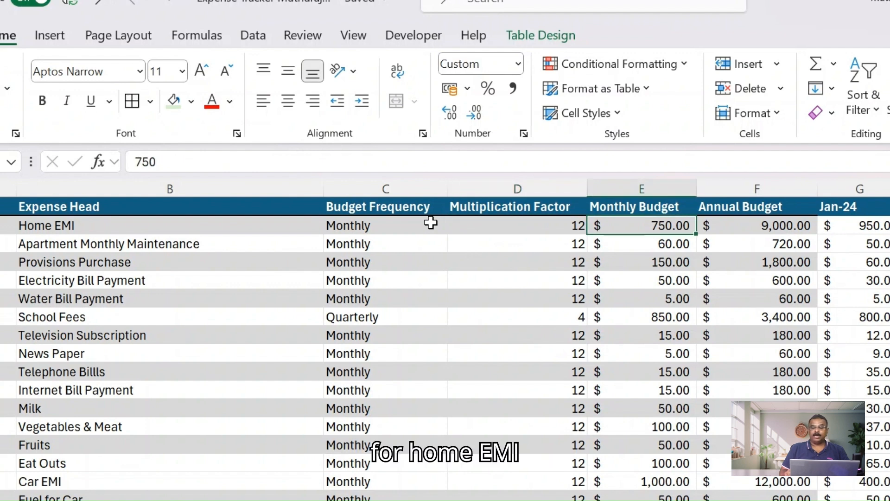
{"action": "key", "text": "Right"}
{"action": "key", "text": "Right"}
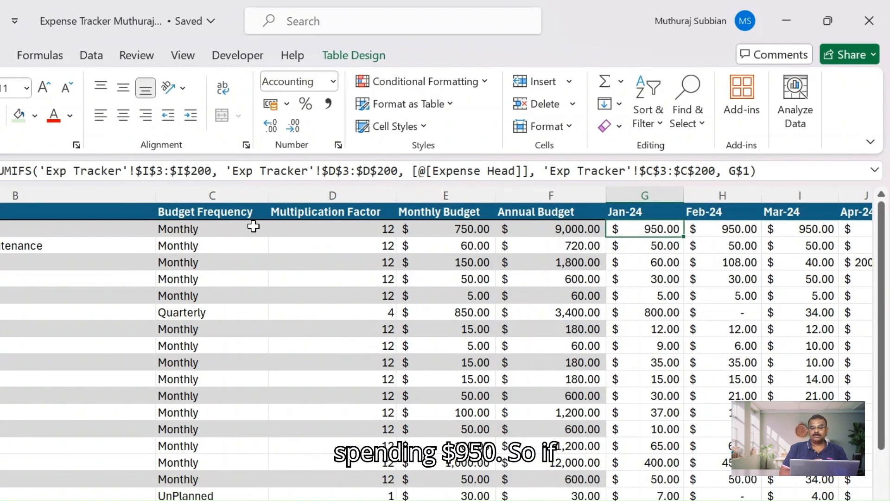
Compare the monthly budget for Apartment Monthly Maintenance with its Jan-24 spending.
{"action": "key", "text": "Down"}
{"action": "key", "text": "Left"}
{"action": "key", "text": "Left"}
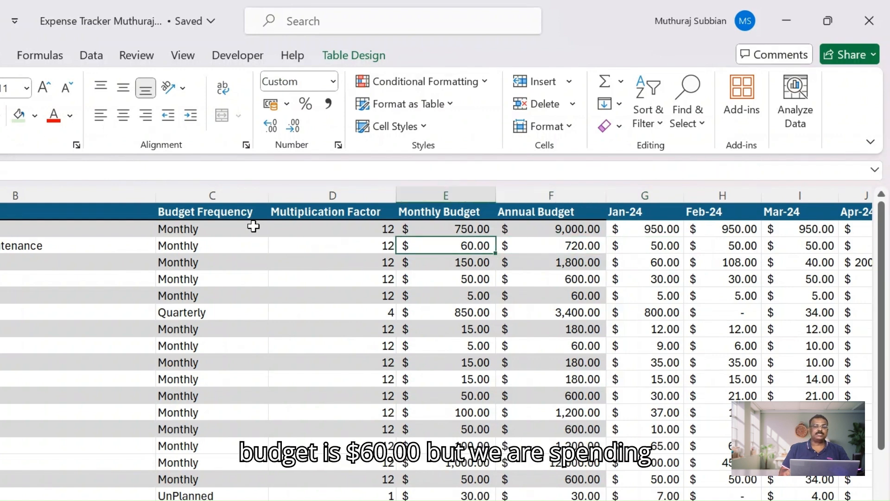
{"action": "key", "text": "Right"}
{"action": "key", "text": "Right"}
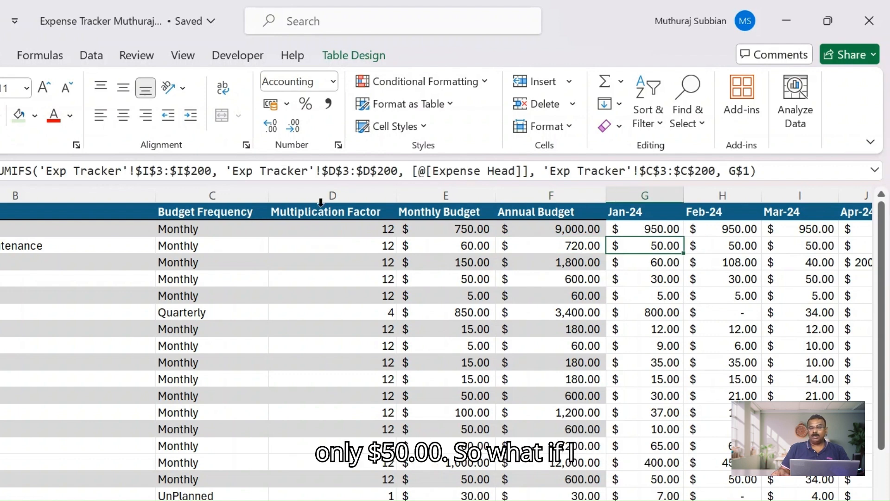
Color the Jan-24 amount for School Fees in red font.
{"action": "left_click", "coordinate": [641, 228]}
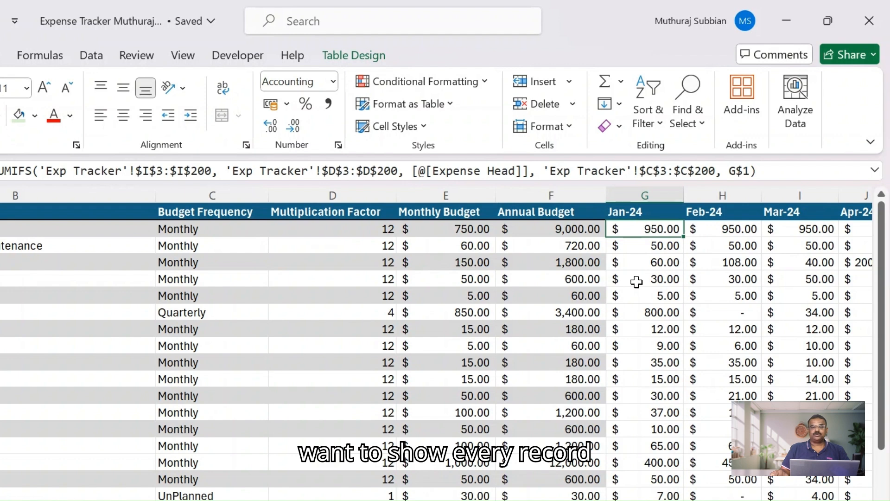
{"action": "left_click", "coordinate": [643, 310]}
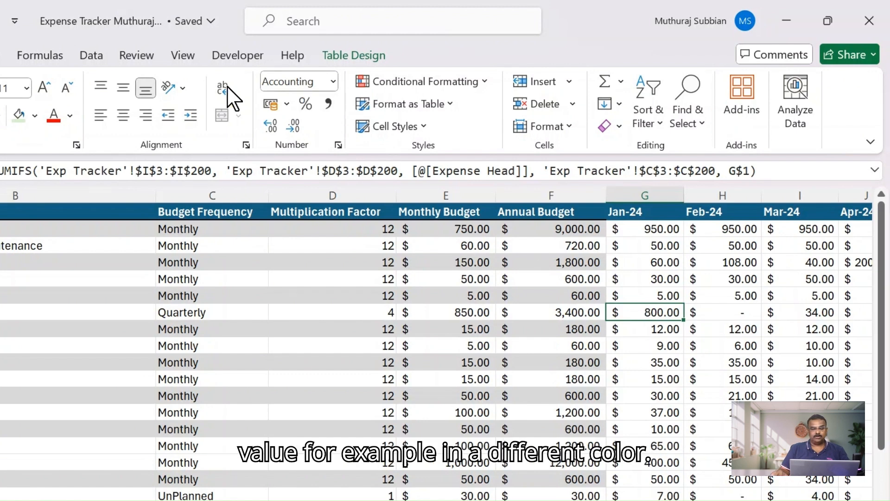
{"action": "left_click", "coordinate": [53, 115]}
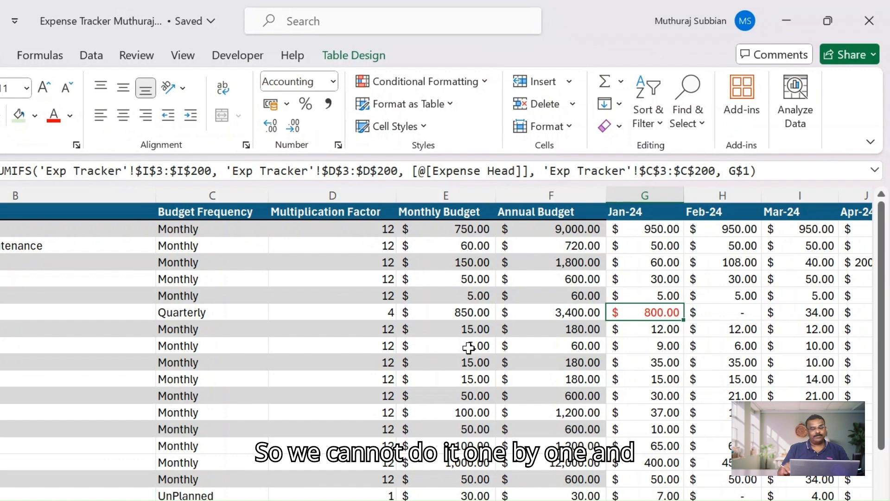
{"action": "left_click", "coordinate": [646, 230]}
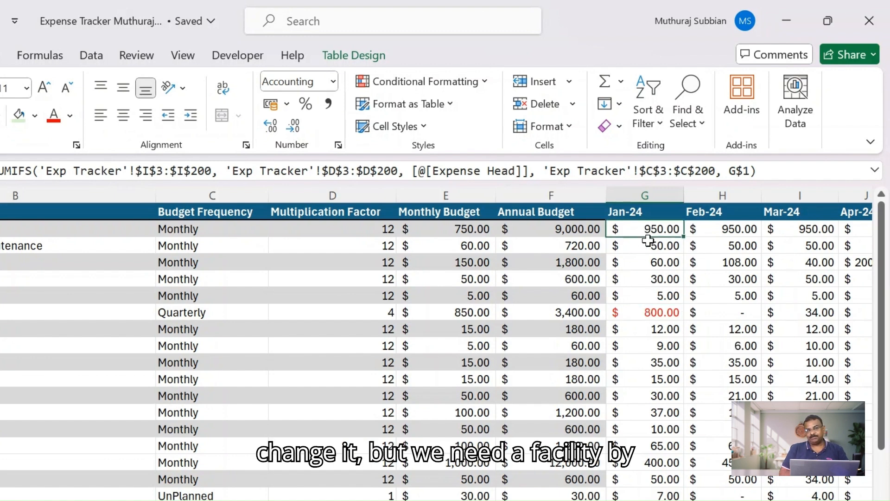